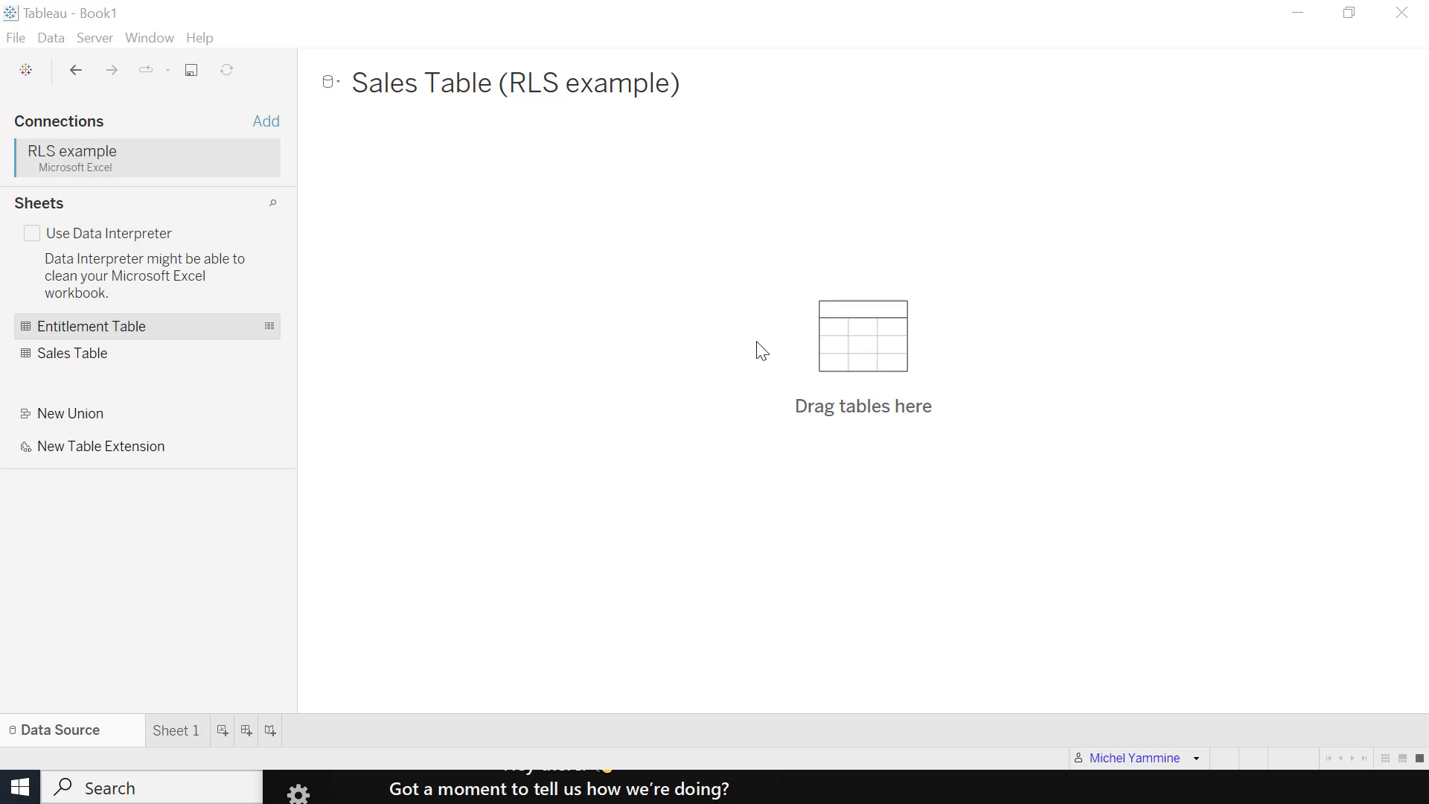
- Switch to the RLS example.xlsx workbook in Excel and examine the orders and salesperson entries on the Sales Table sheet
key("alt+Tab")
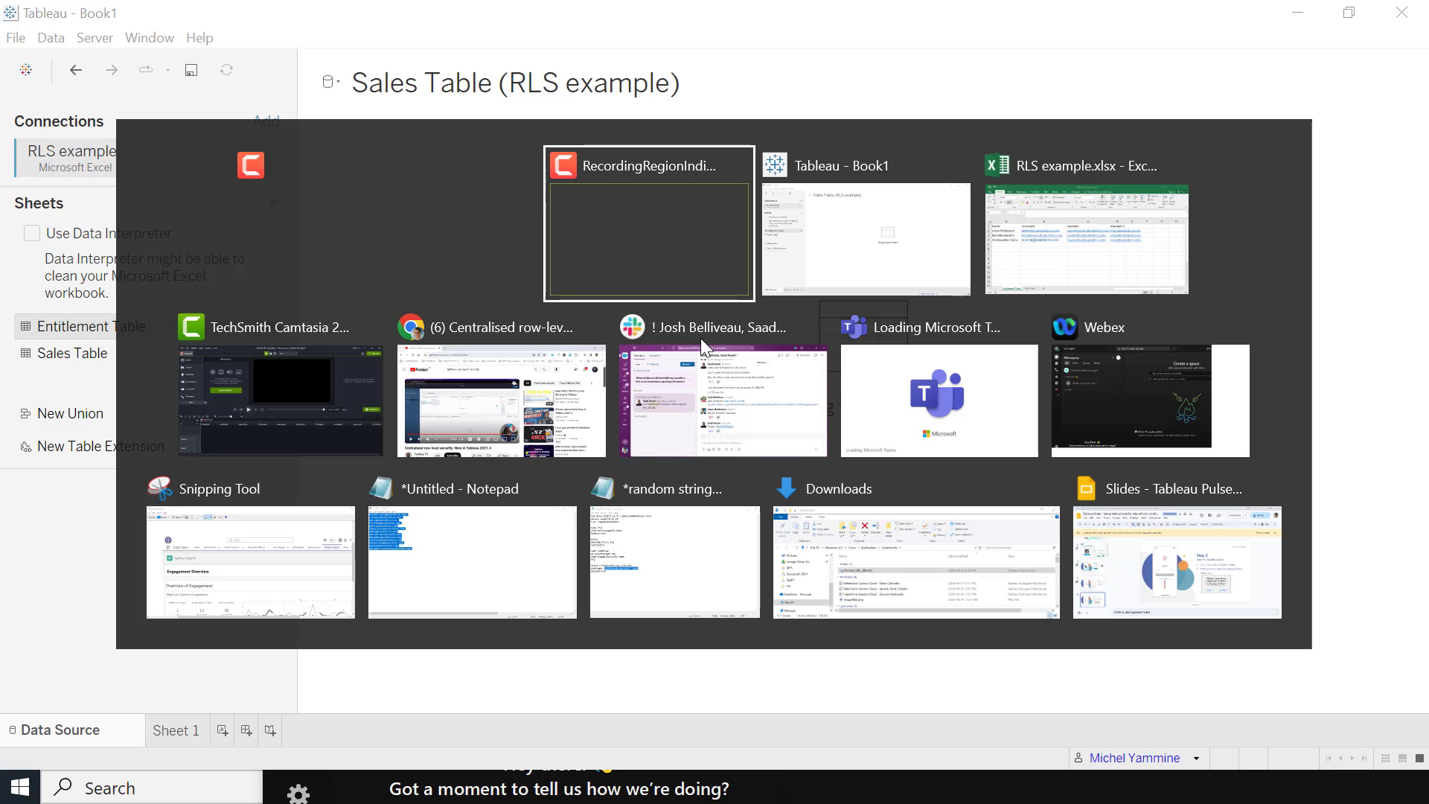
key("Tab")
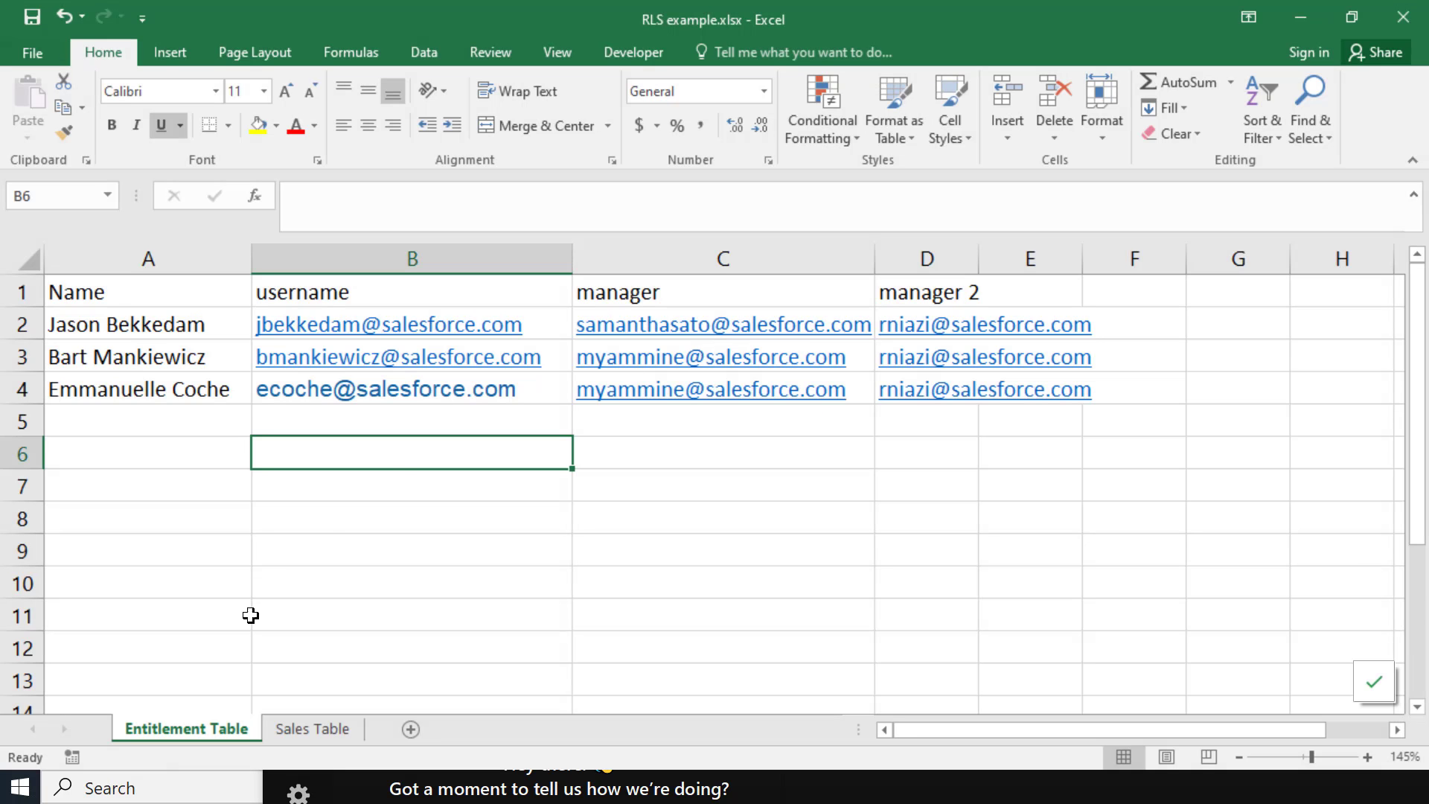
left_click(289, 726)
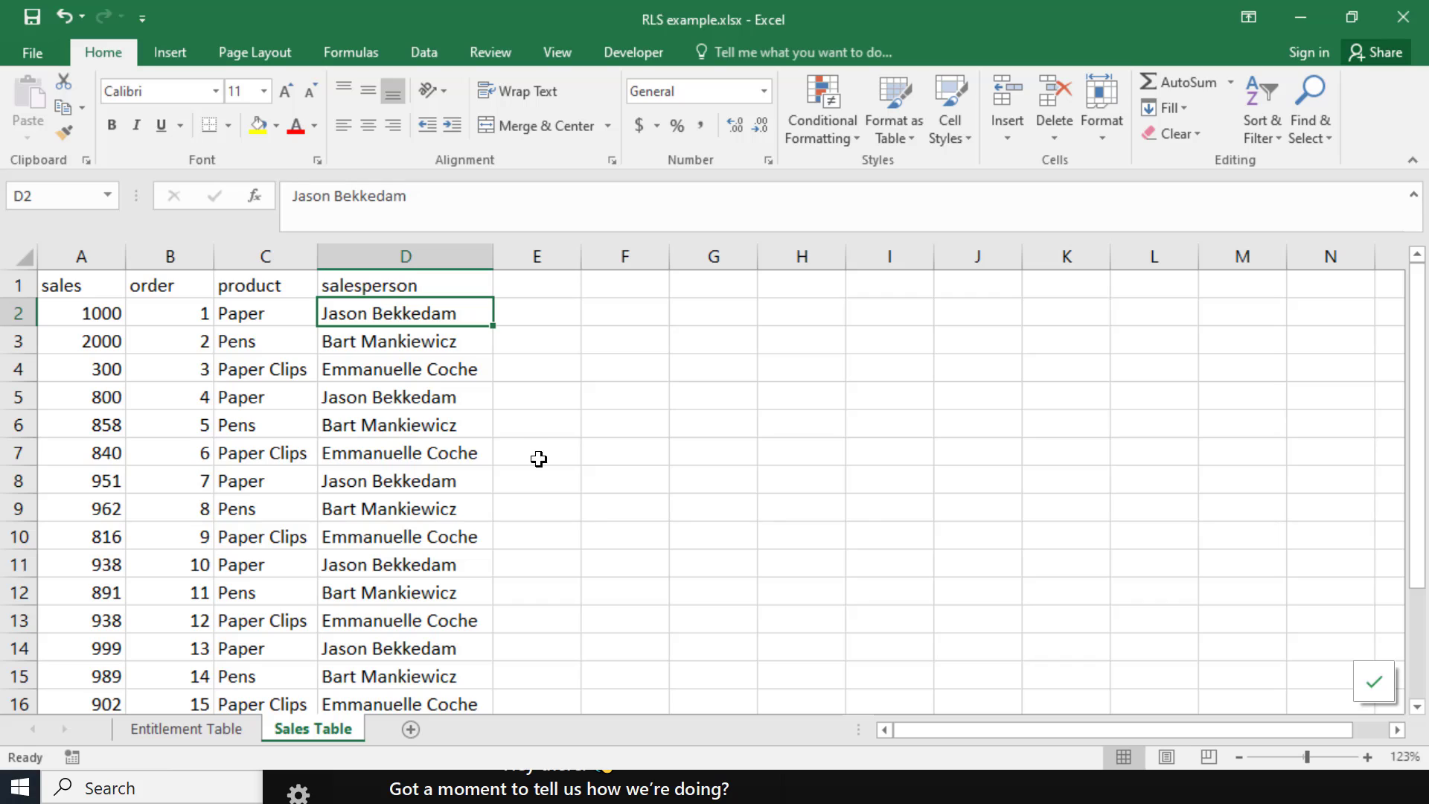
left_click(174, 319)
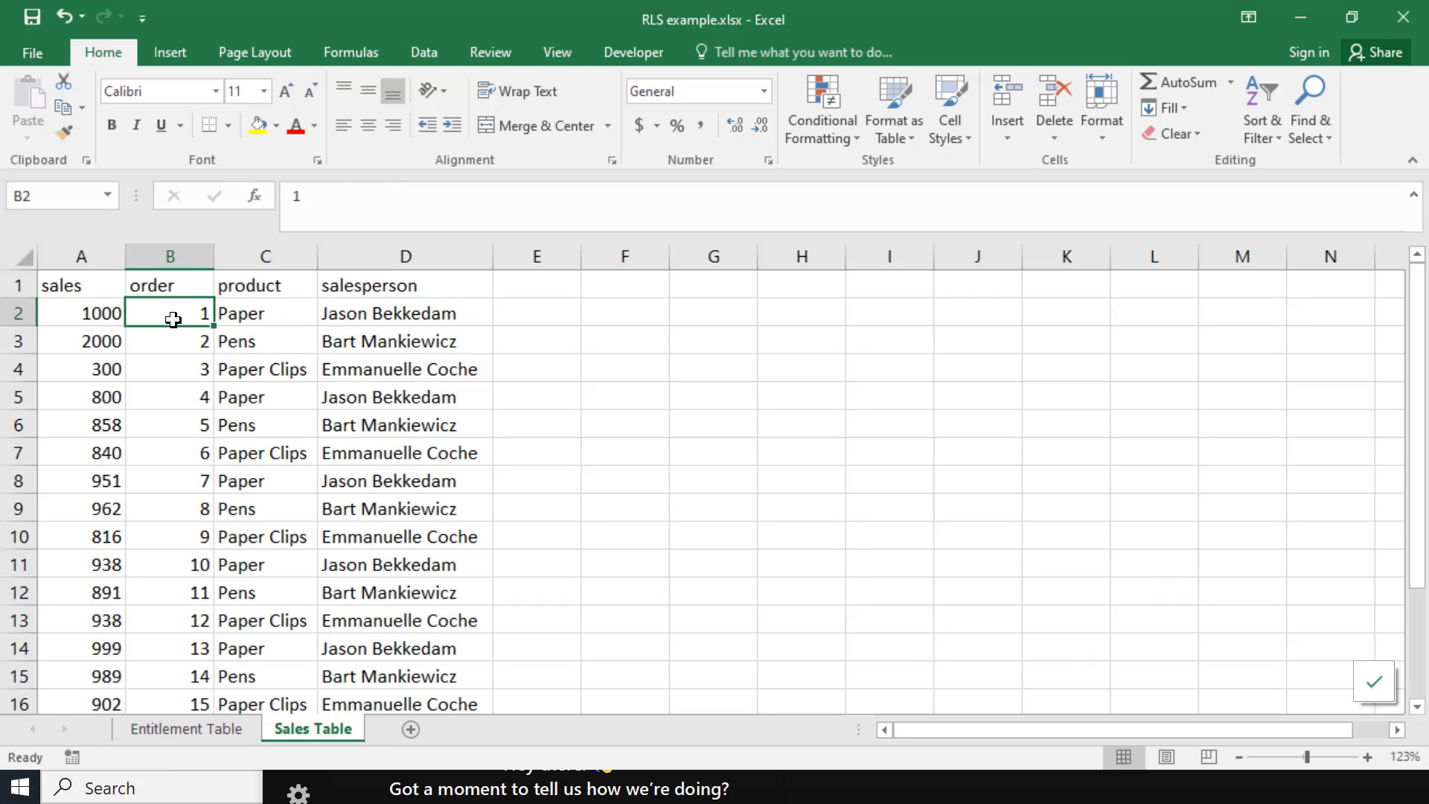
left_click(379, 314)
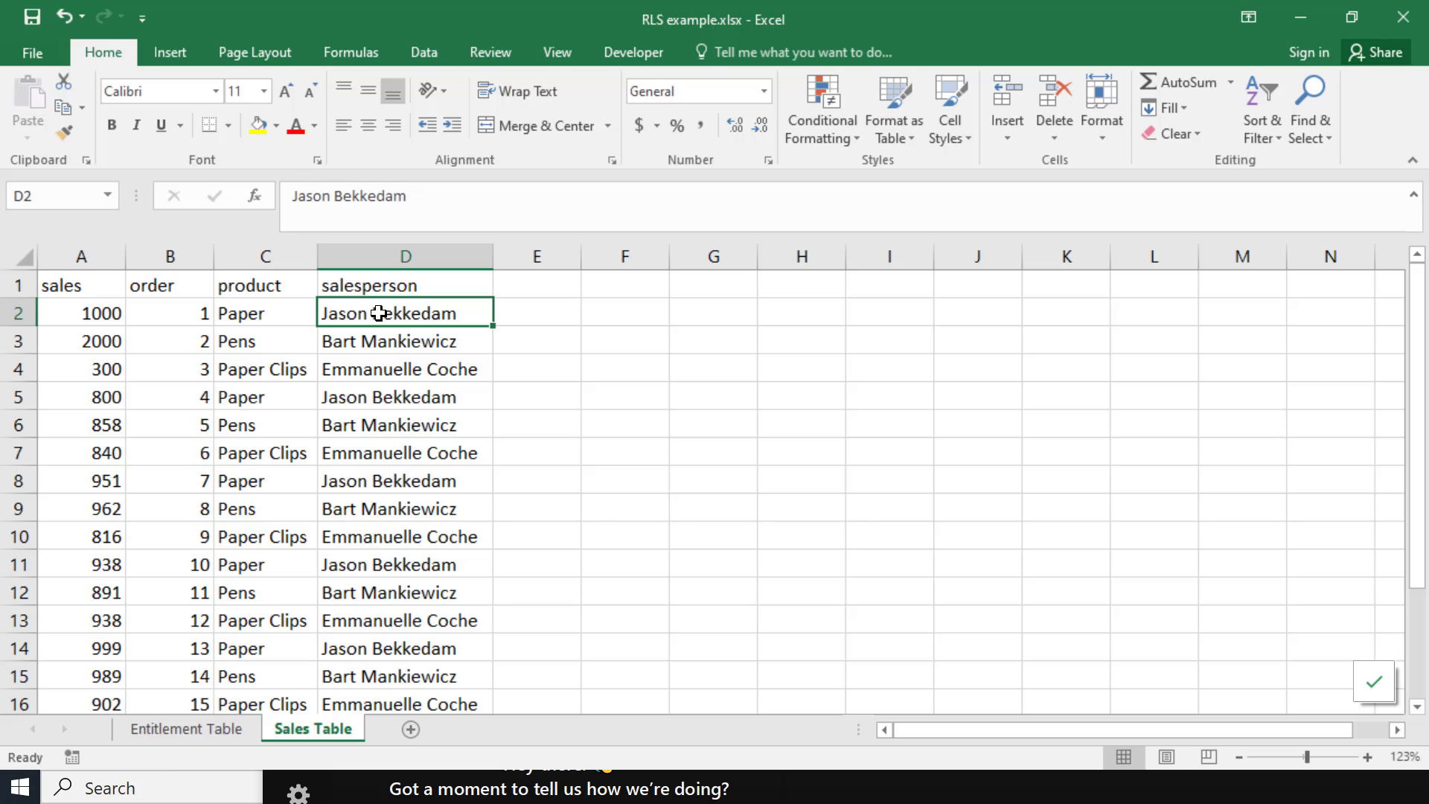
left_click_drag(379, 313, 370, 453)
left_click(372, 341)
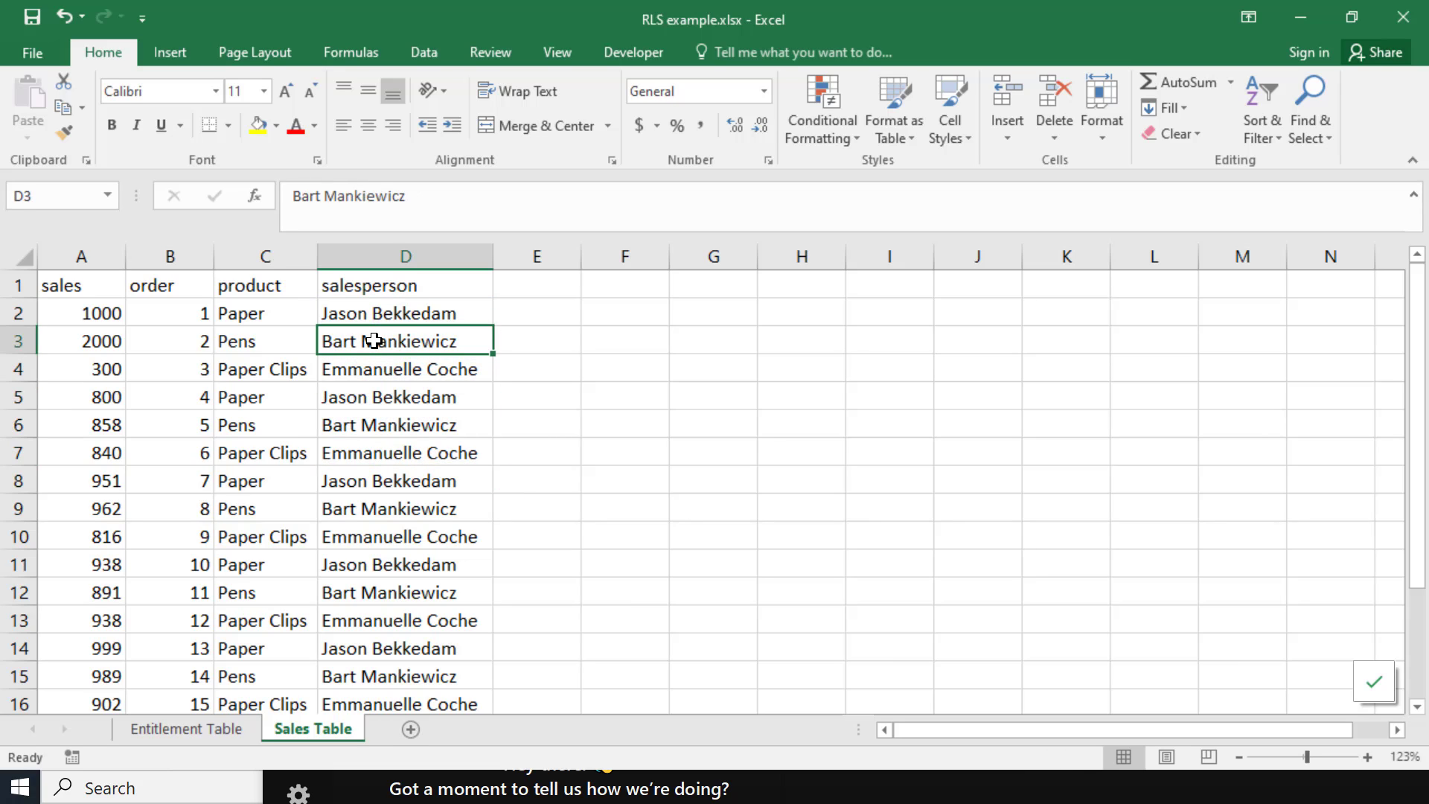
left_click(398, 312)
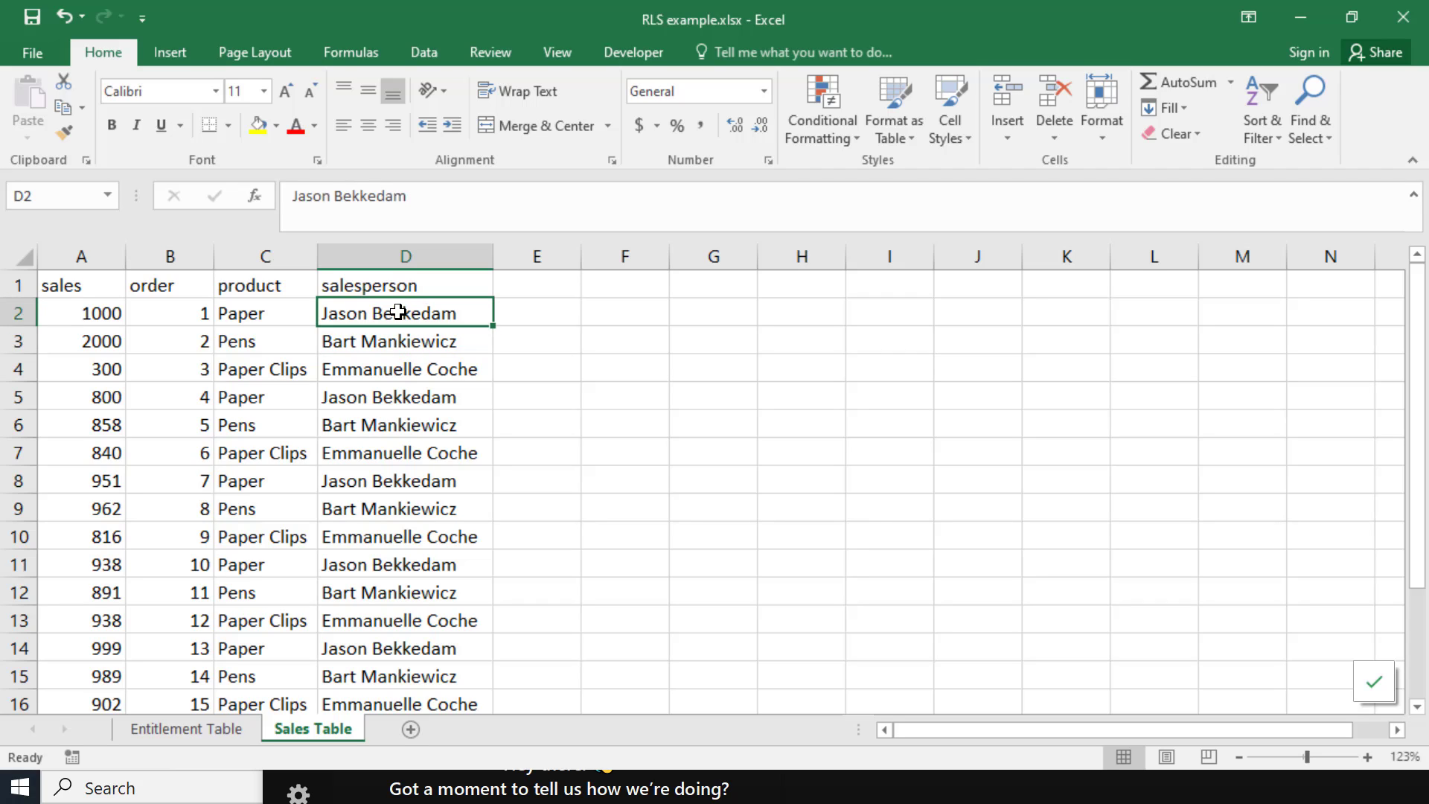
left_click_drag(398, 312, 378, 376)
left_click(387, 335)
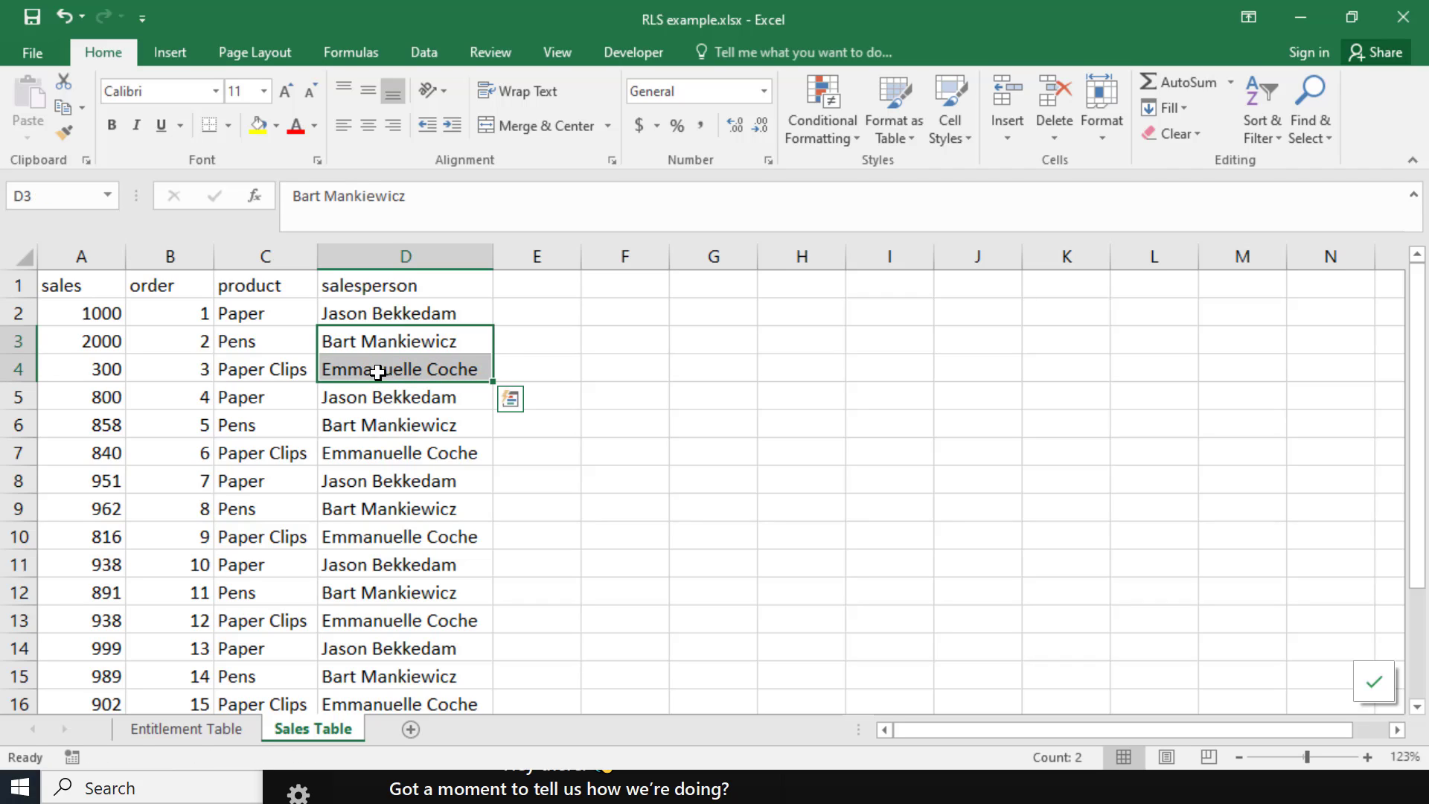
left_click(380, 369)
left_click(424, 313)
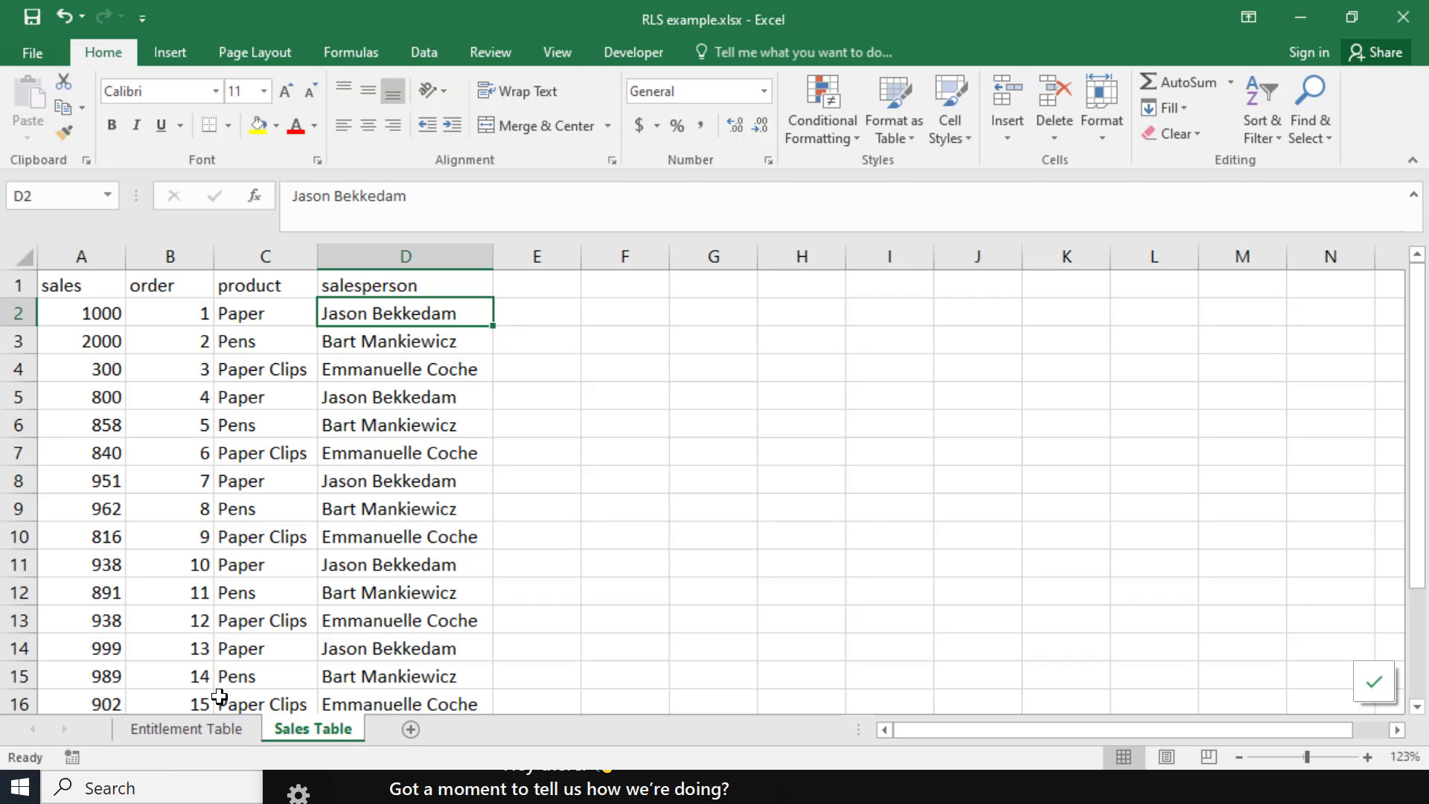
left_click_drag(411, 350, 382, 507)
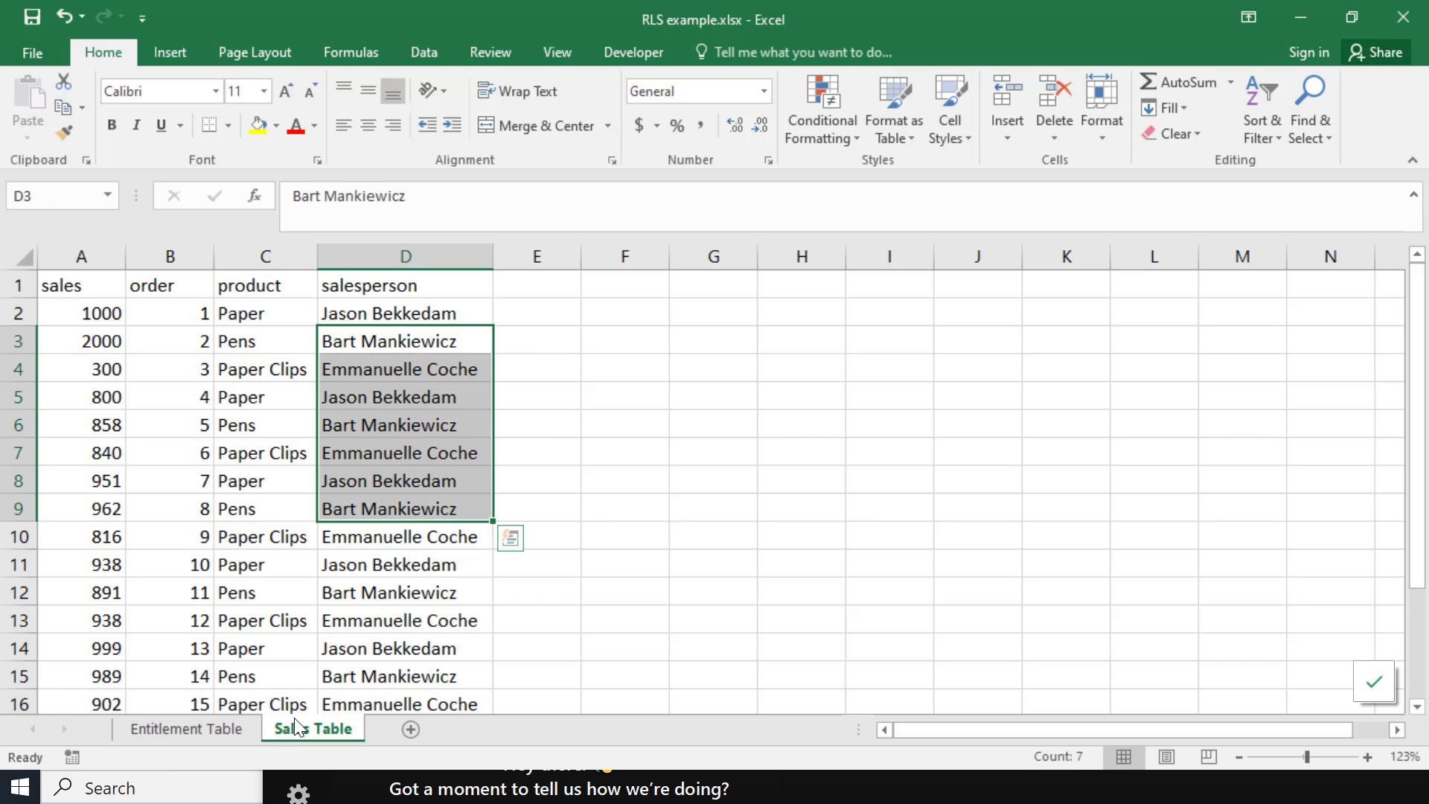
- Examine the Name, username and manager columns on the Entitlement Table sheet
left_click(206, 730)
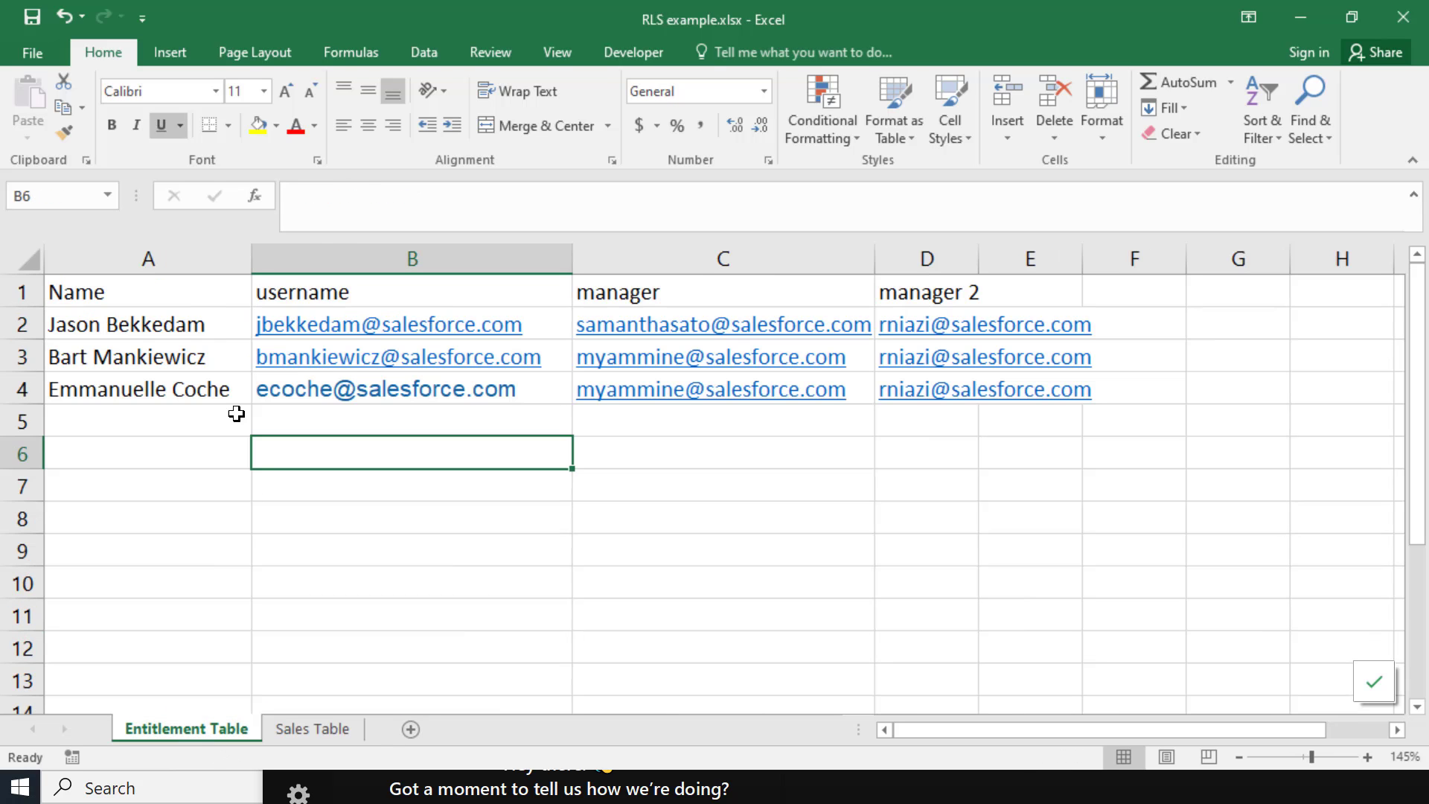
left_click_drag(191, 322, 144, 373)
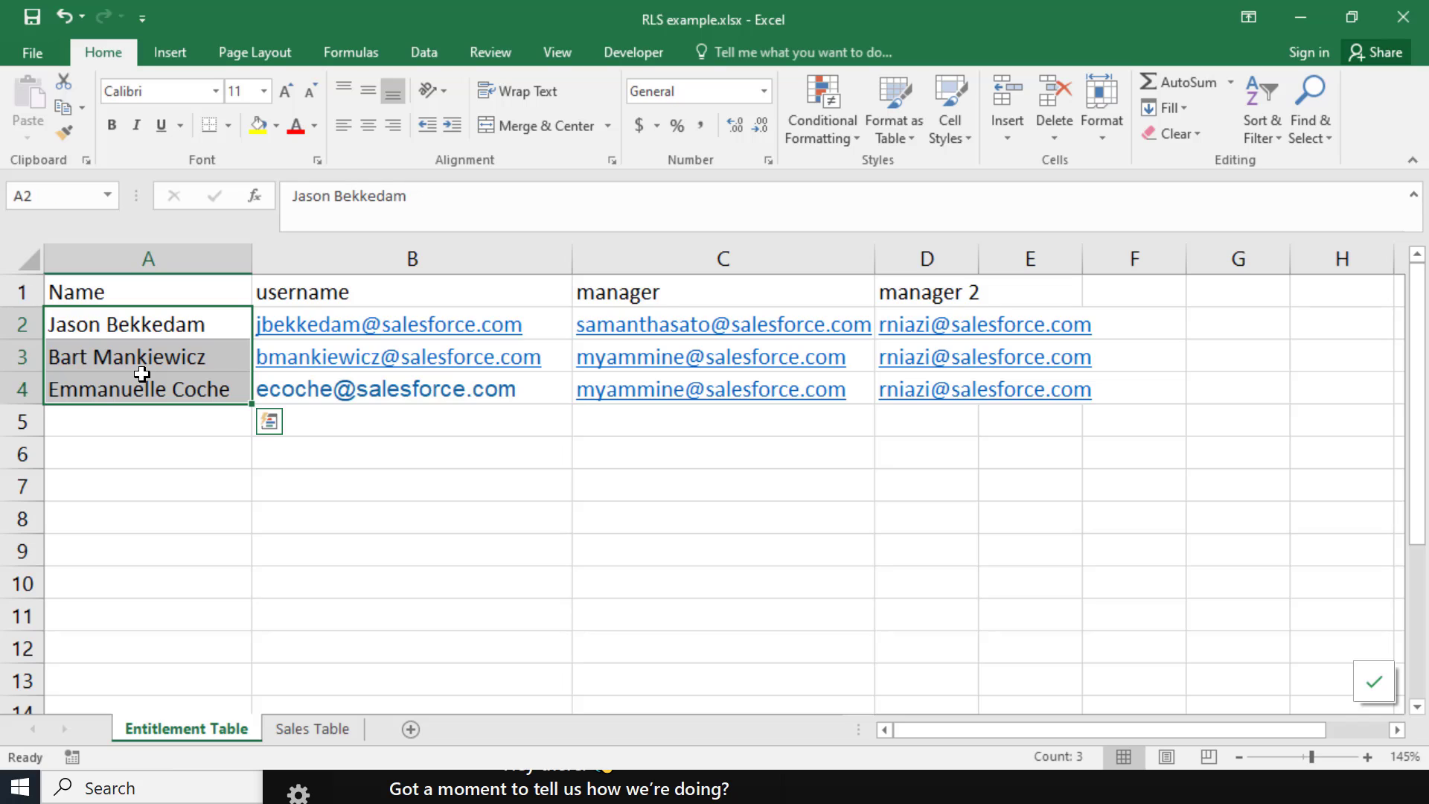
left_click_drag(538, 322, 538, 380)
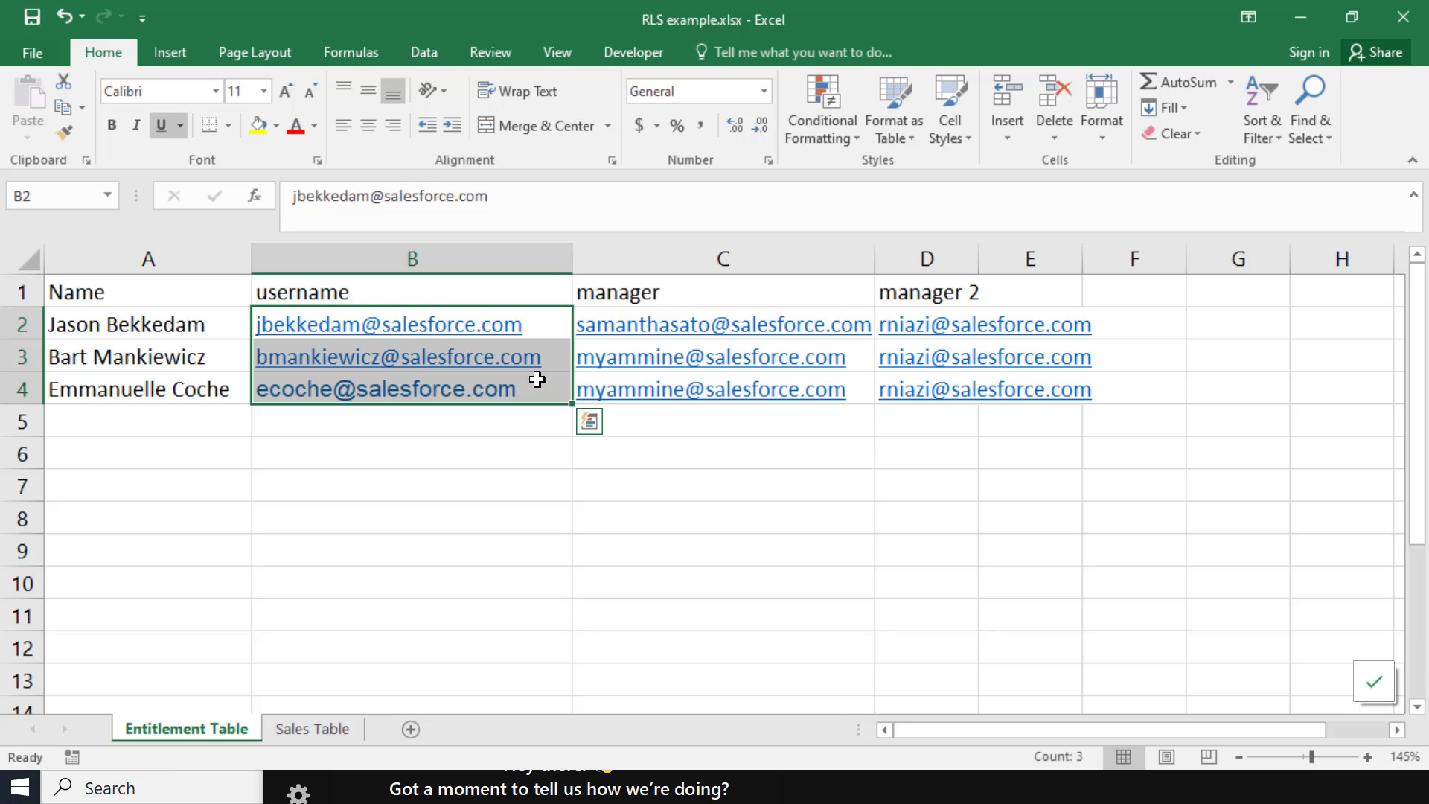
left_click(727, 286)
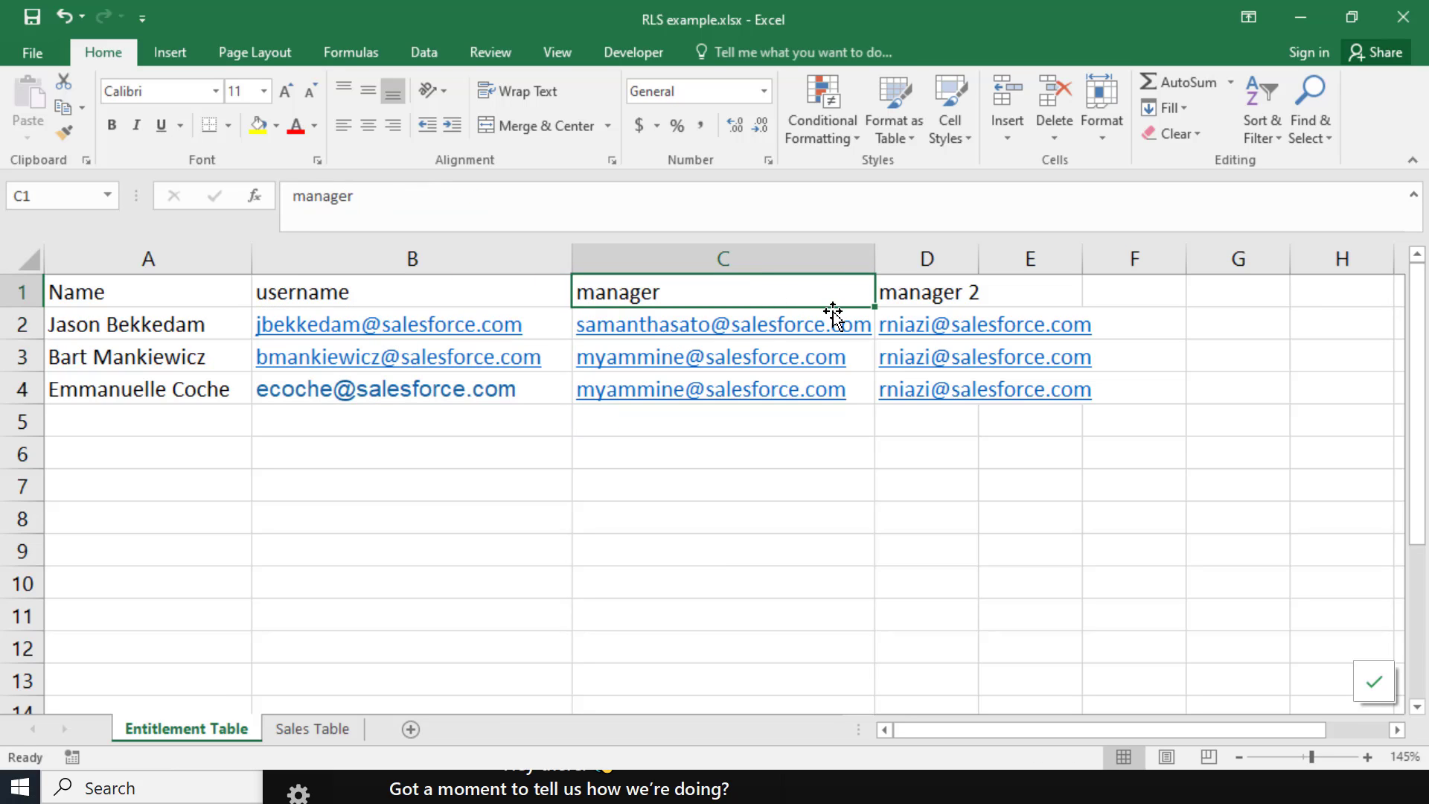
left_click_drag(858, 381, 856, 337)
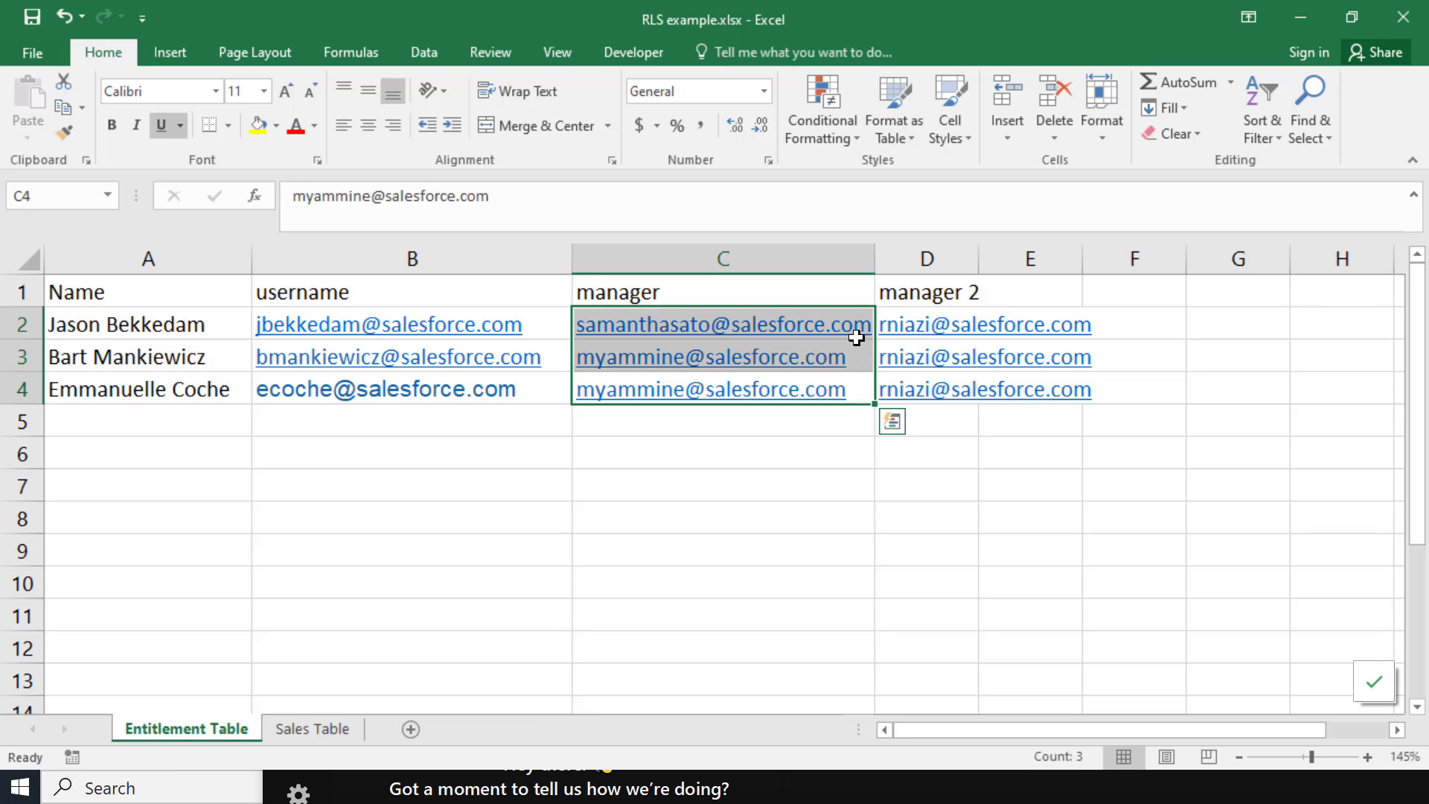
left_click(862, 348)
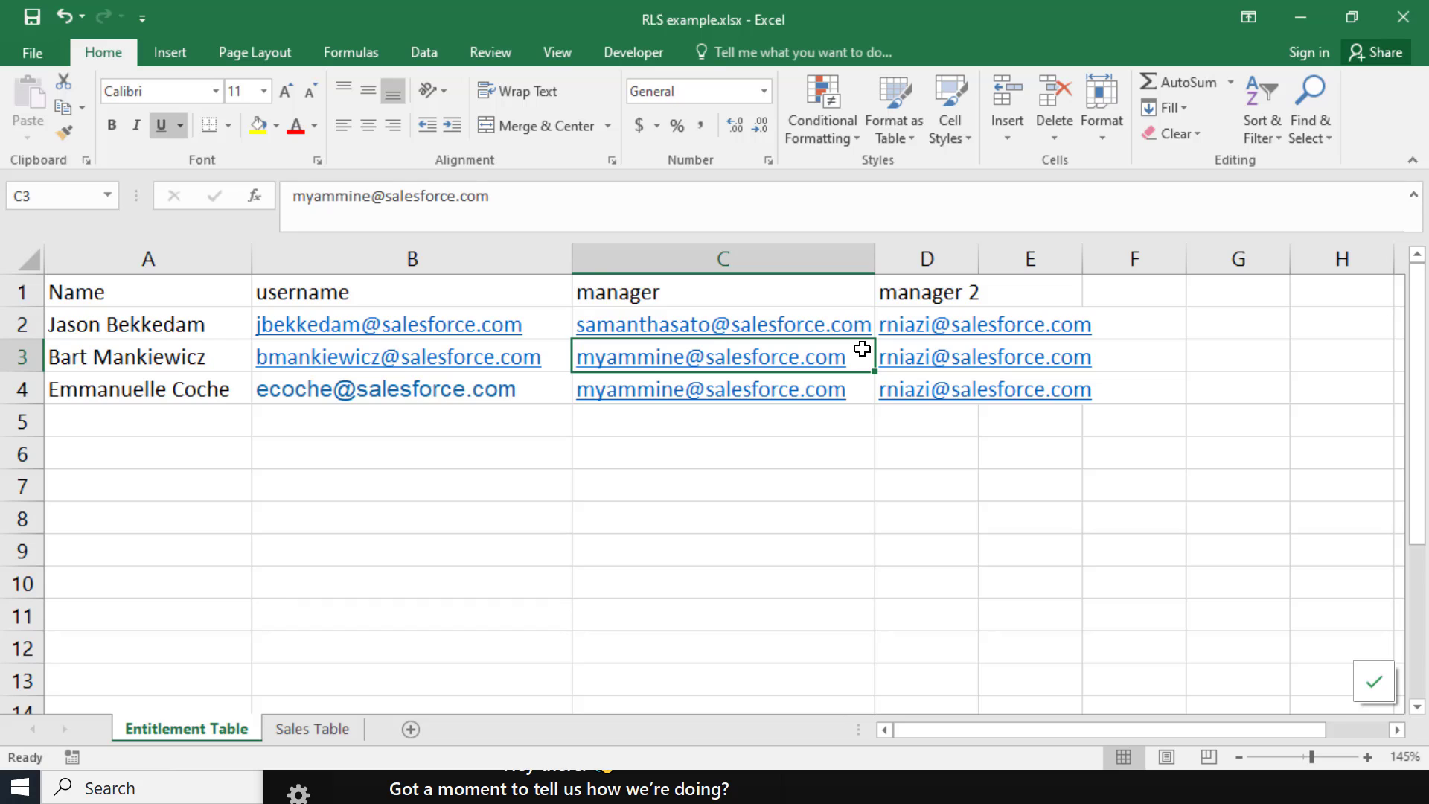
- Fit column D's width to its contents and review the manager 2 entries
double_click(978, 265)
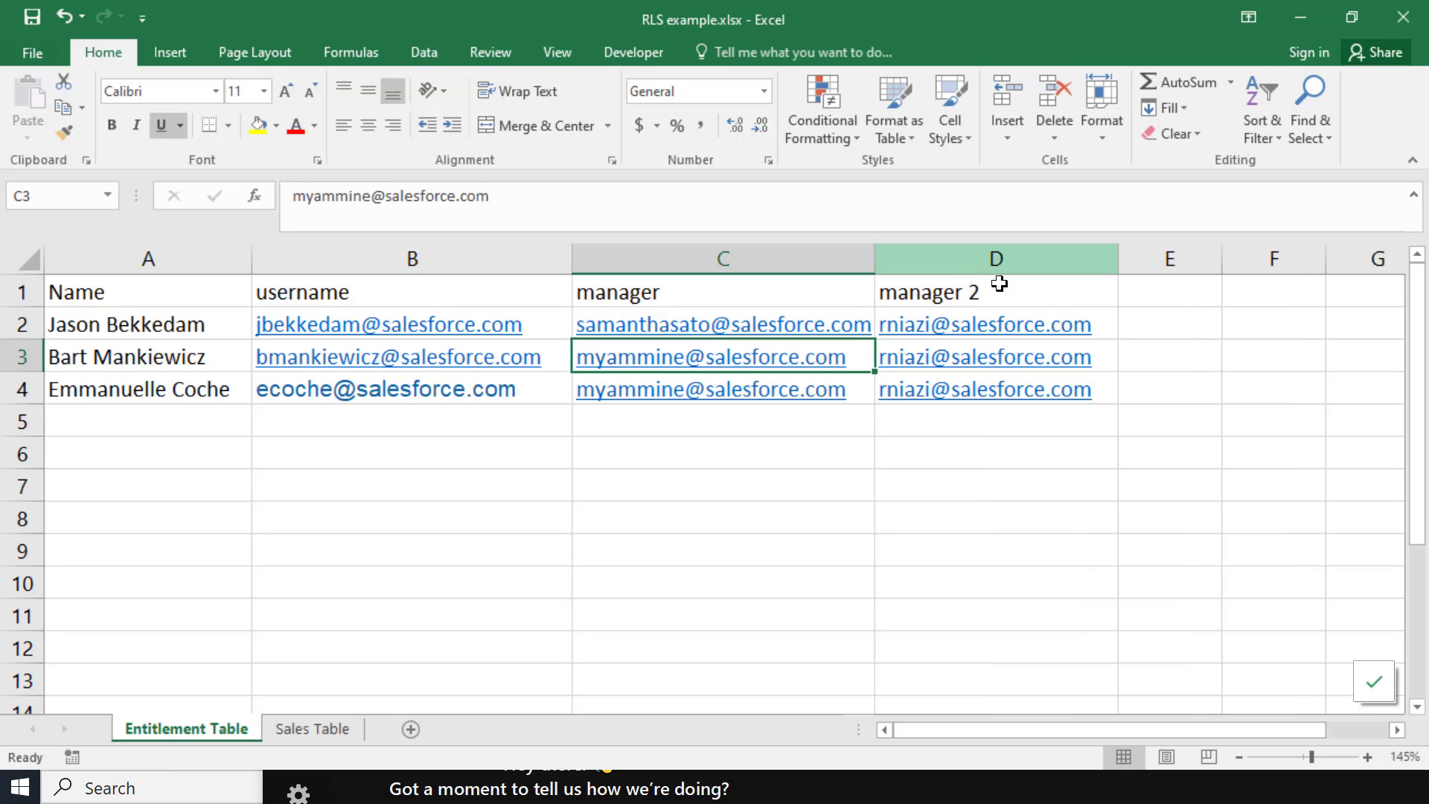
left_click_drag(1097, 316, 1083, 392)
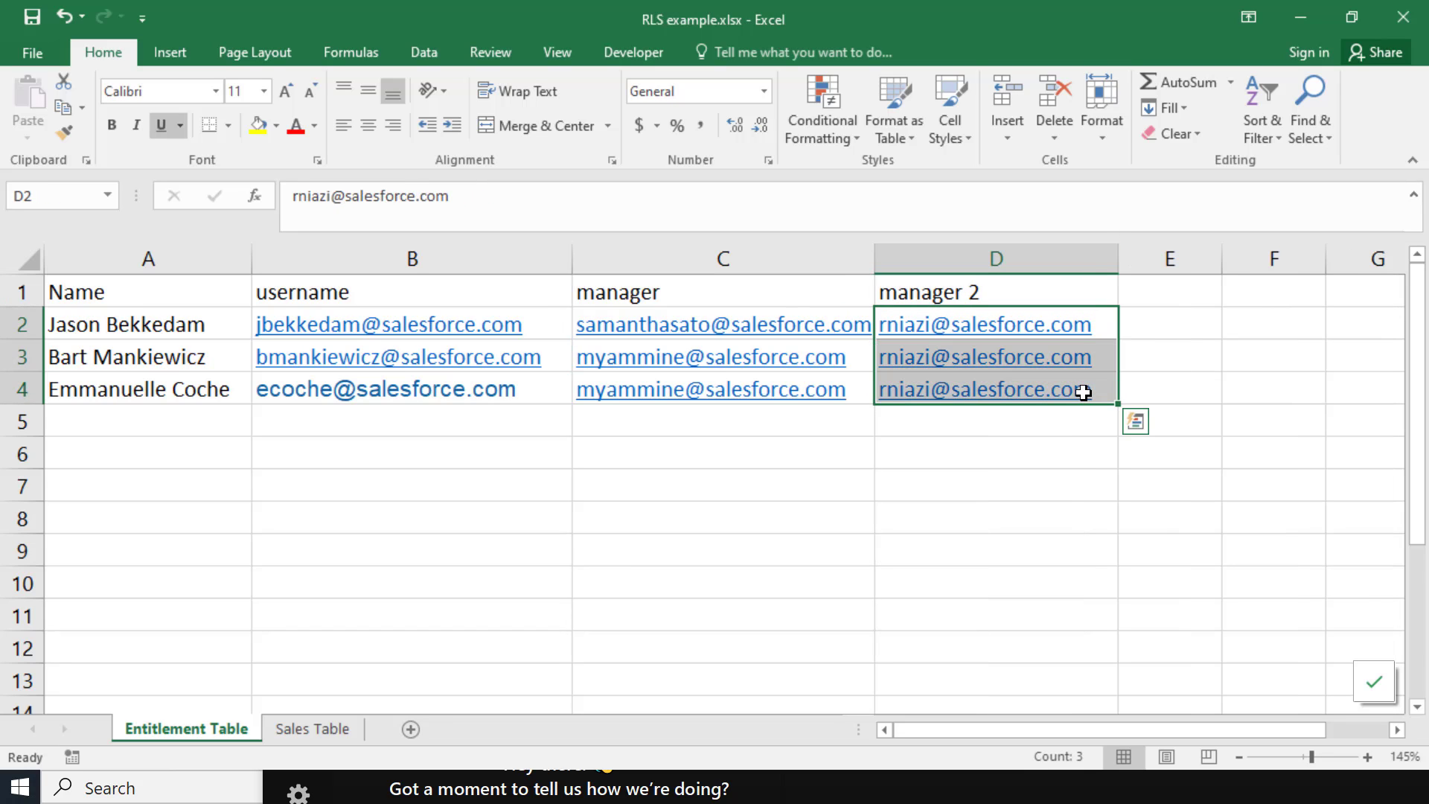
left_click(935, 476)
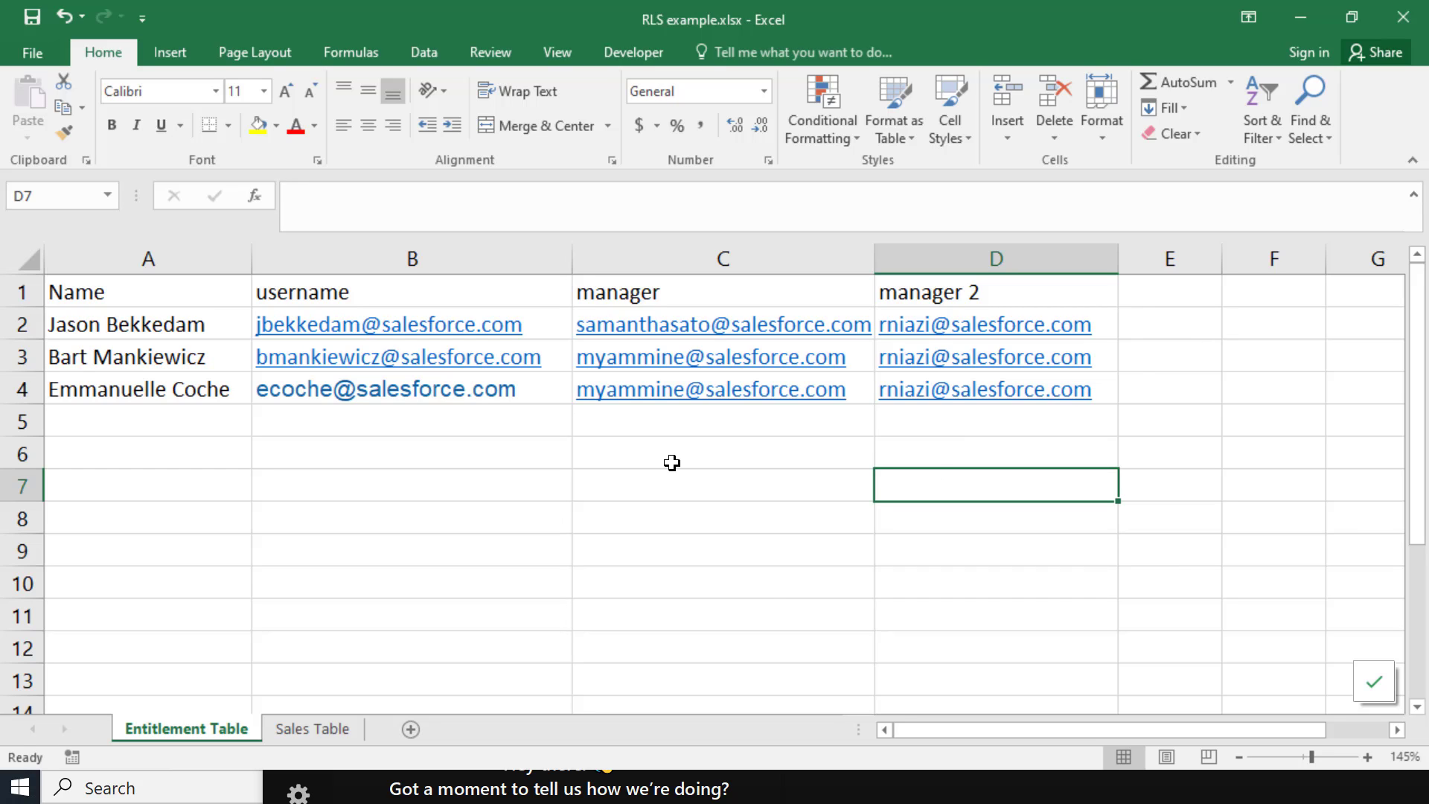
- Switch to Tableau and add the Sales Table sheet to the empty data source canvas
key("alt+Tab")
key("Tab")
key("Tab")
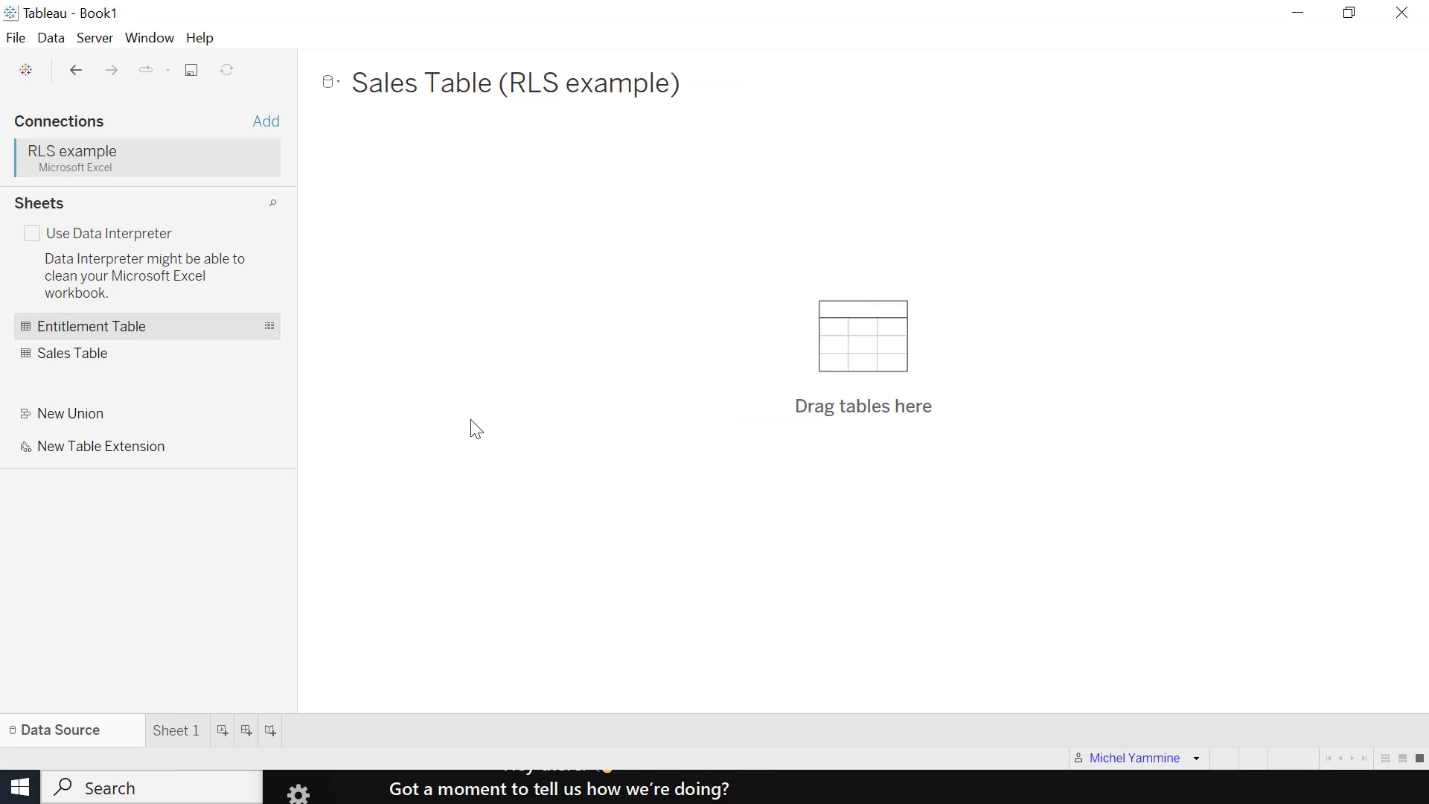
left_click_drag(78, 358, 502, 323)
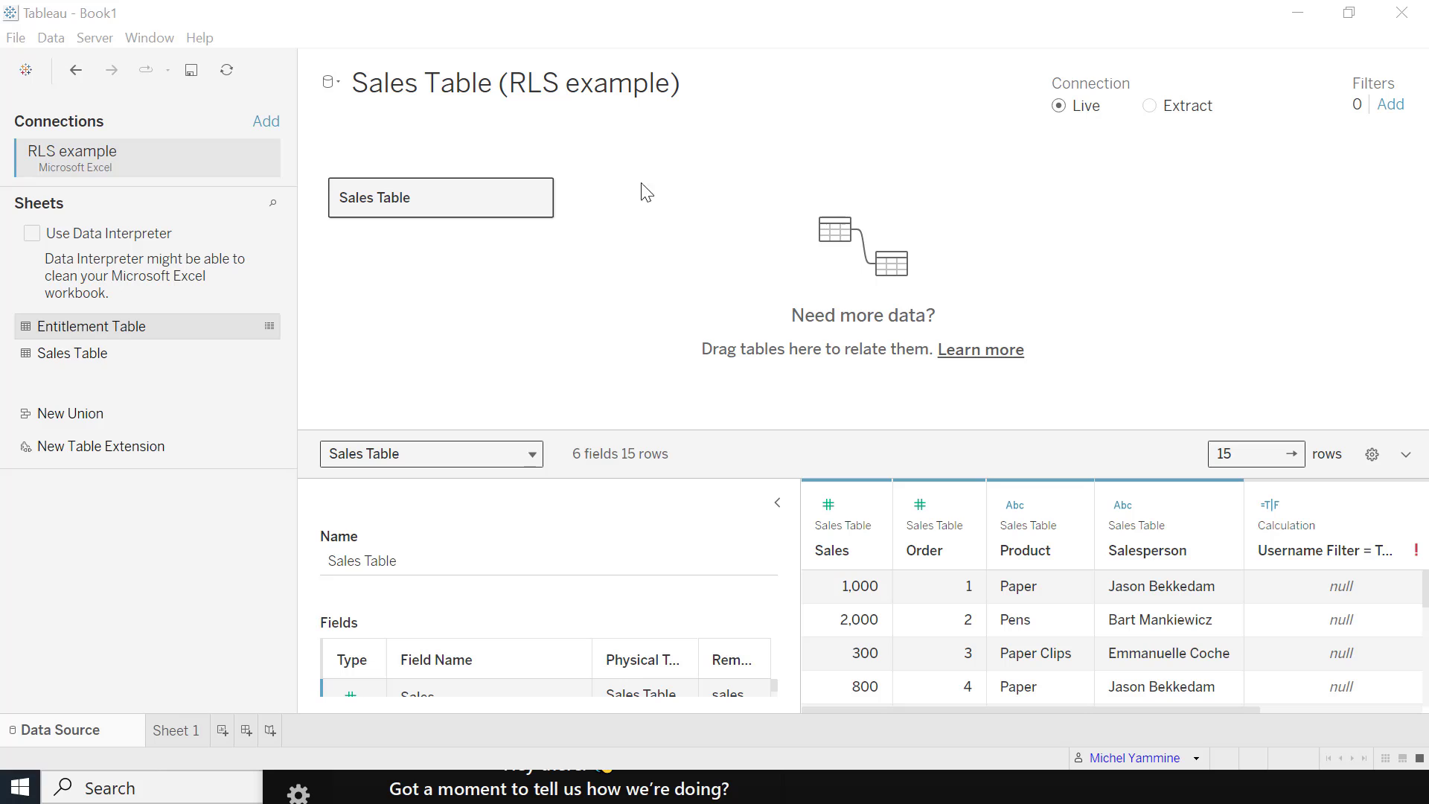
- Open the Sales Table logical table to show its physical table
left_click(473, 195)
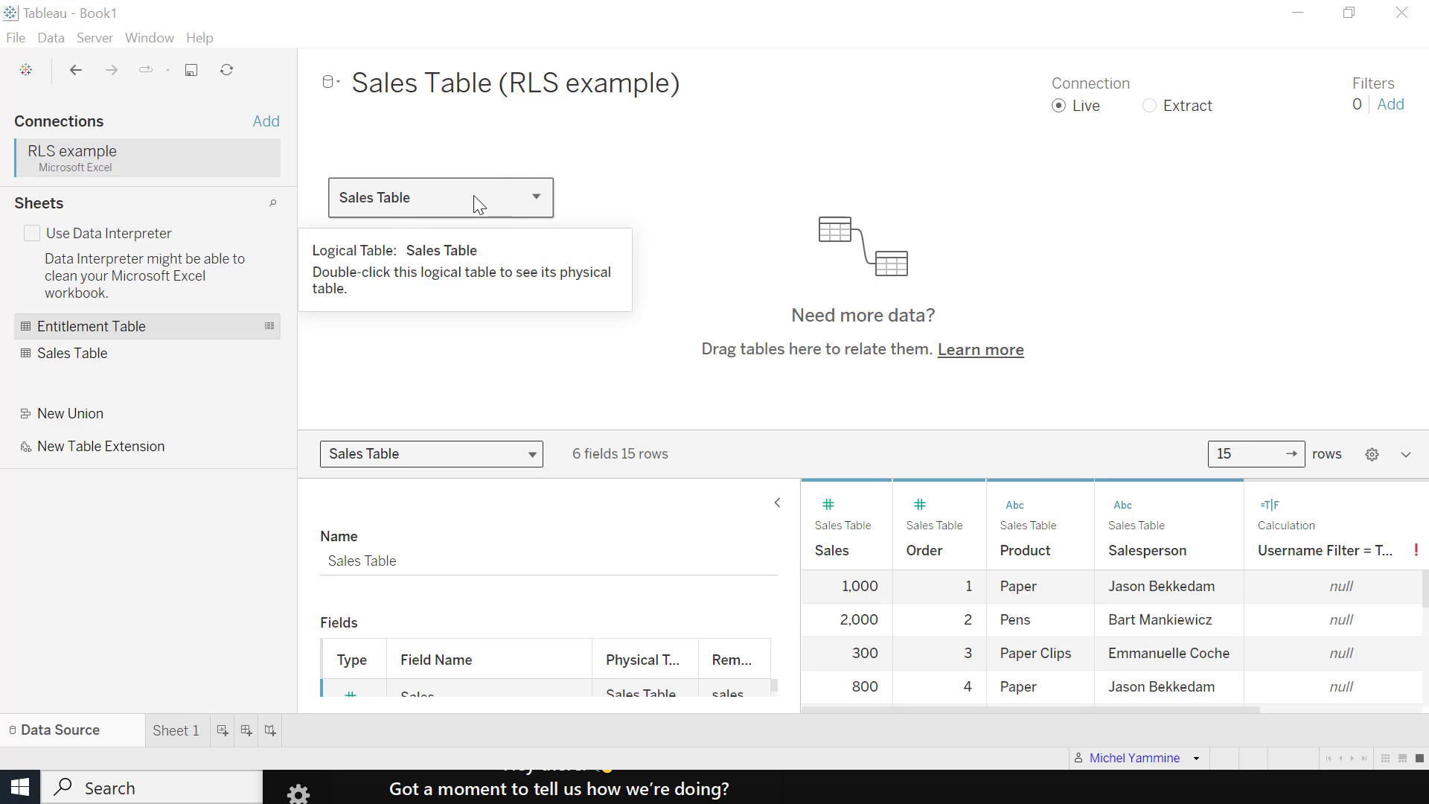
left_click(473, 195)
left_click(473, 195)
double_click(473, 194)
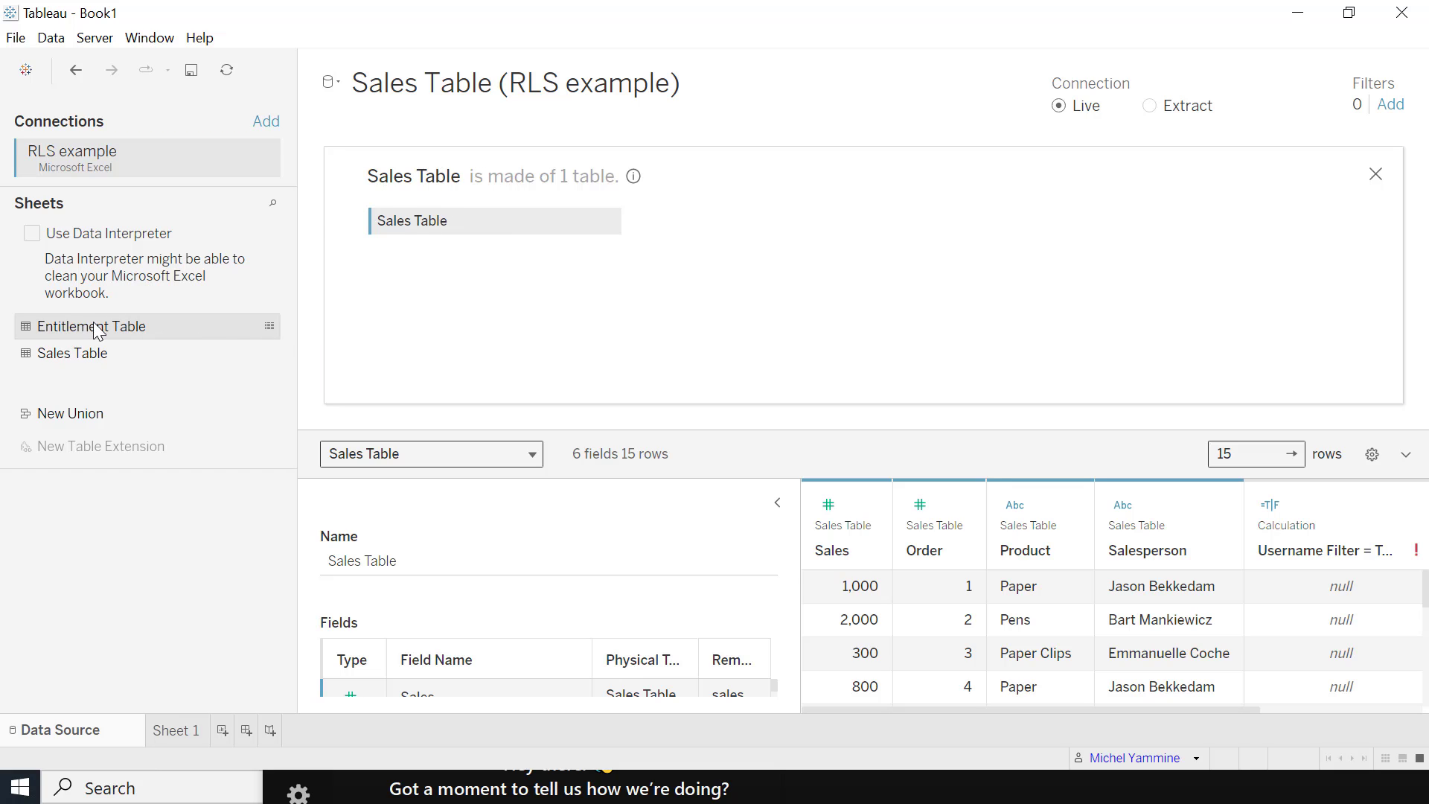
- Inner join the Entitlement Table to the Sales Table, matching Salesperson to the Entitlement Table's Name field
left_click_drag(92, 326, 708, 226)
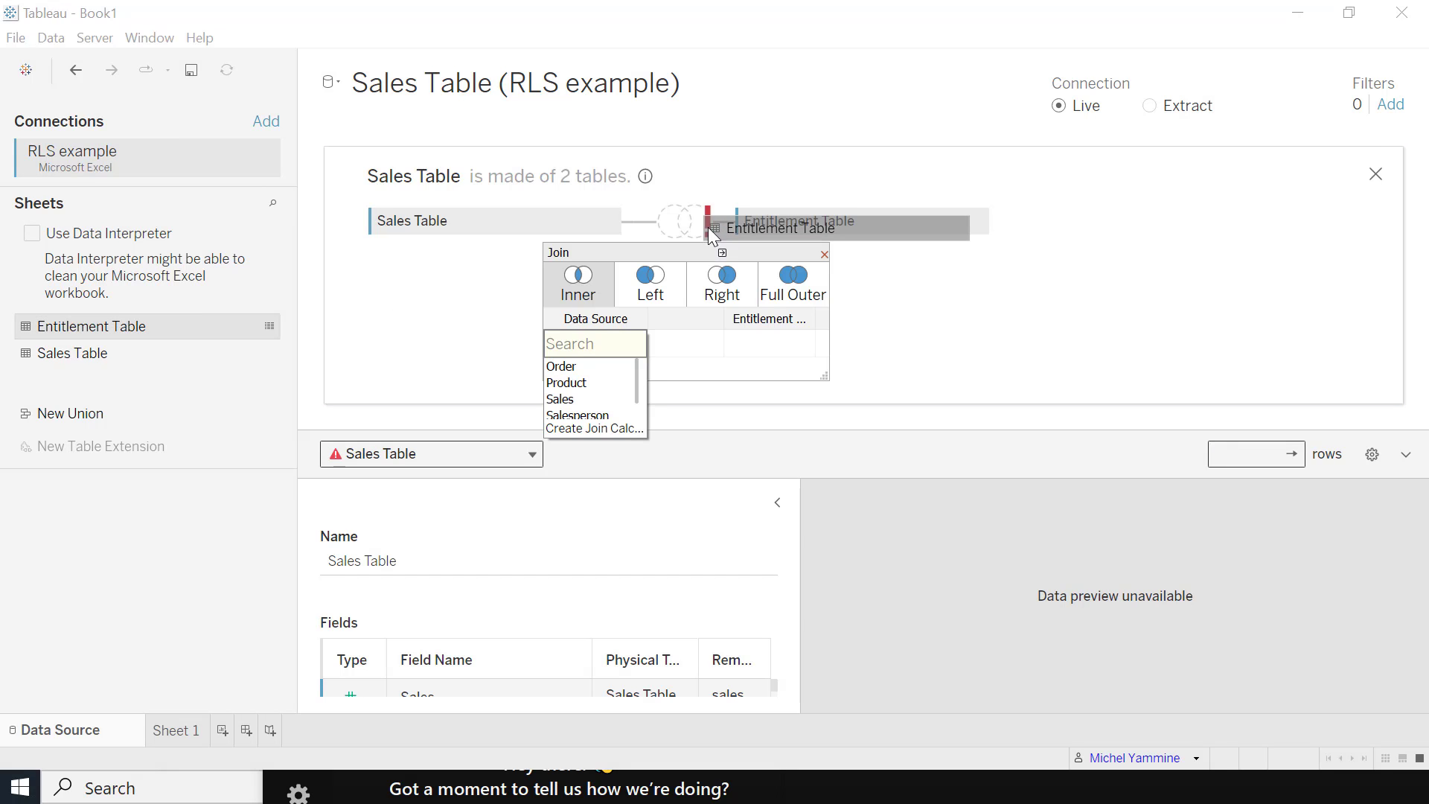
scroll(580, 377, "down", 1)
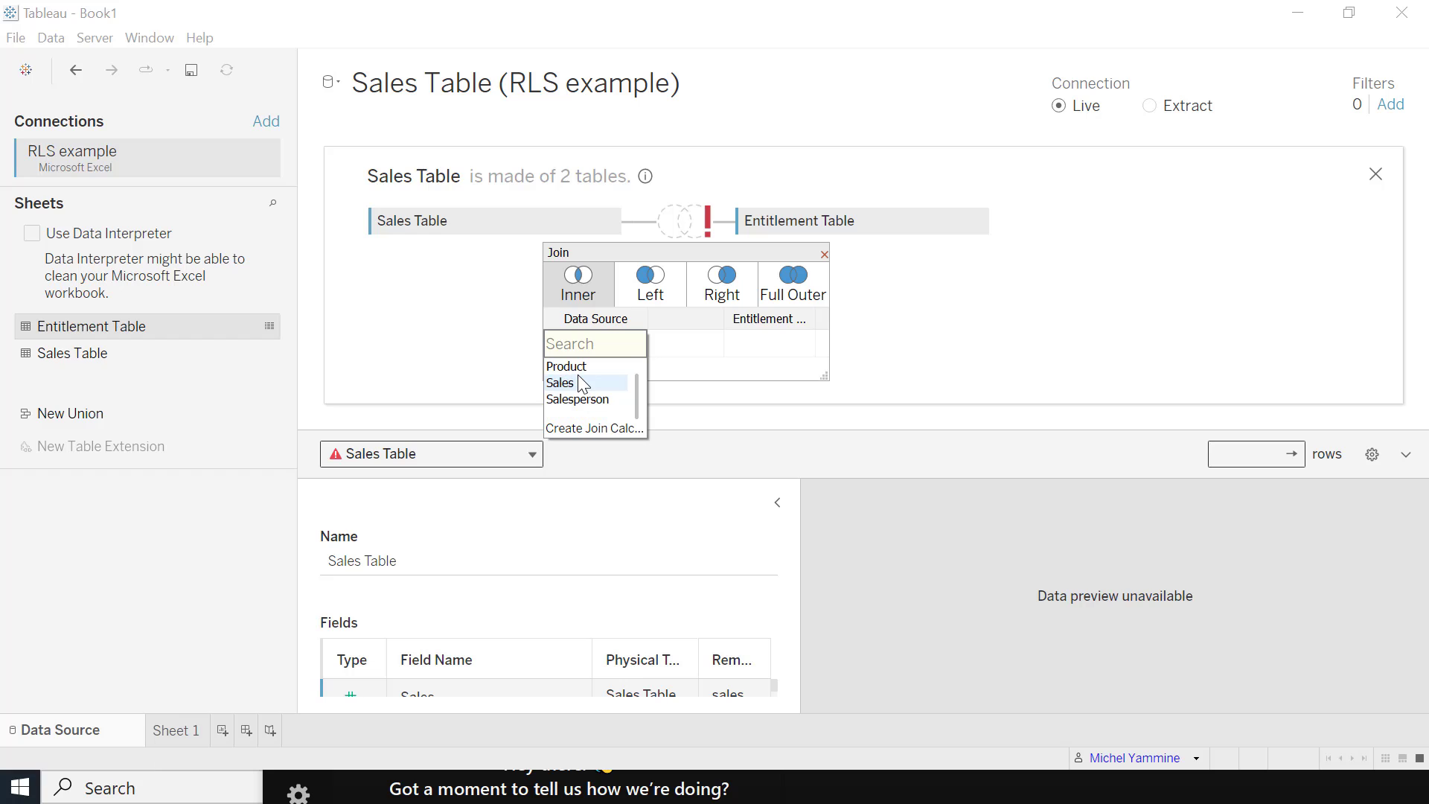
left_click(578, 400)
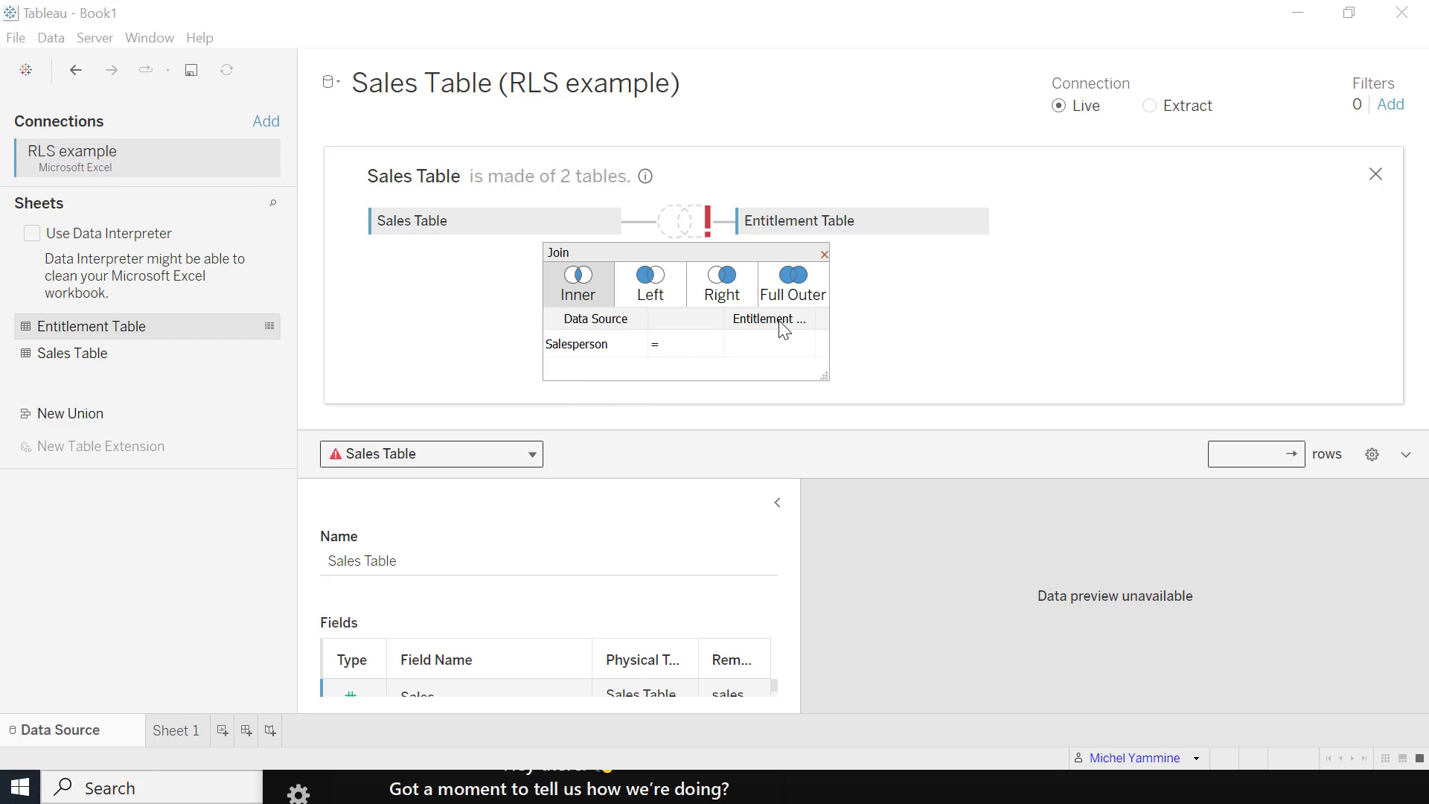
left_click(807, 349)
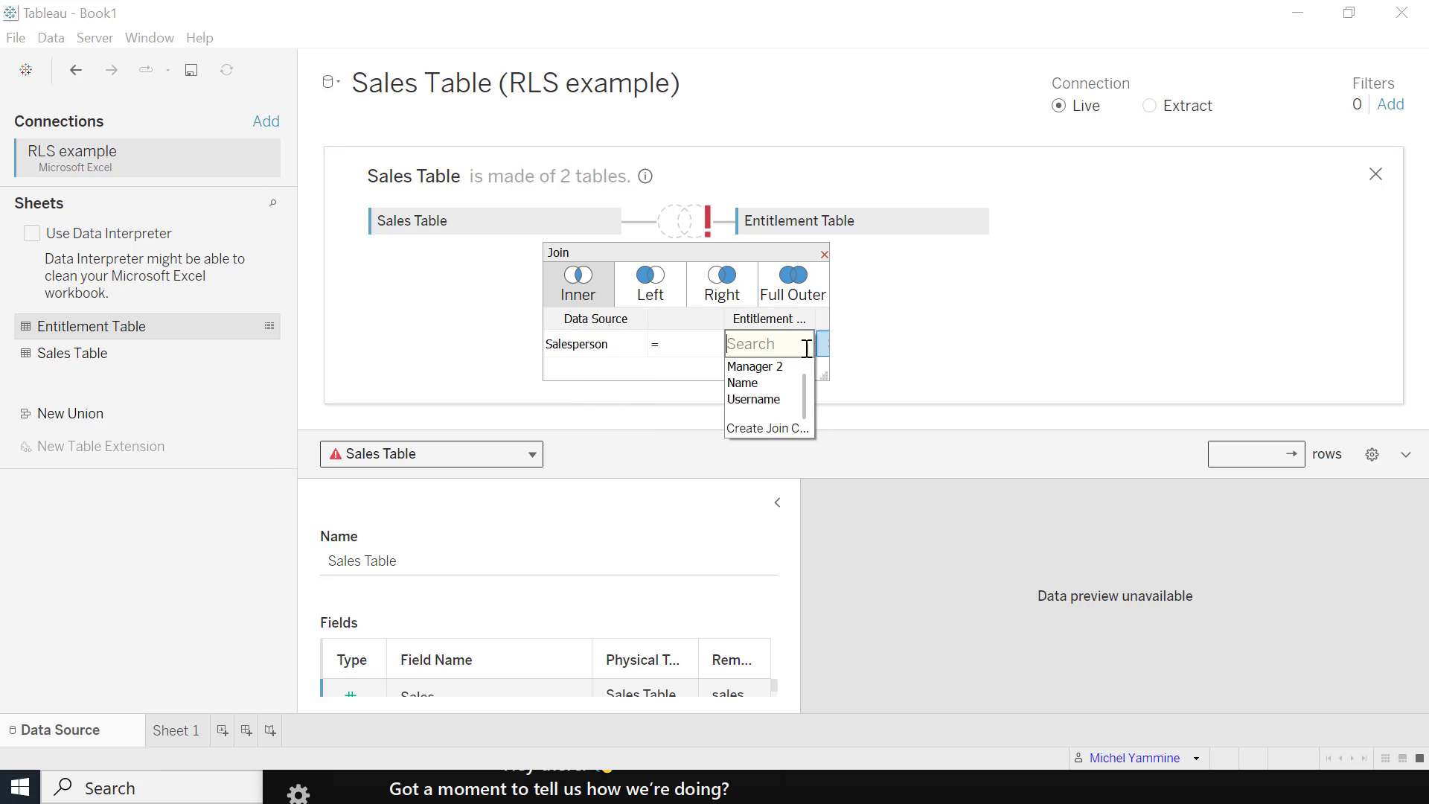
left_click(774, 384)
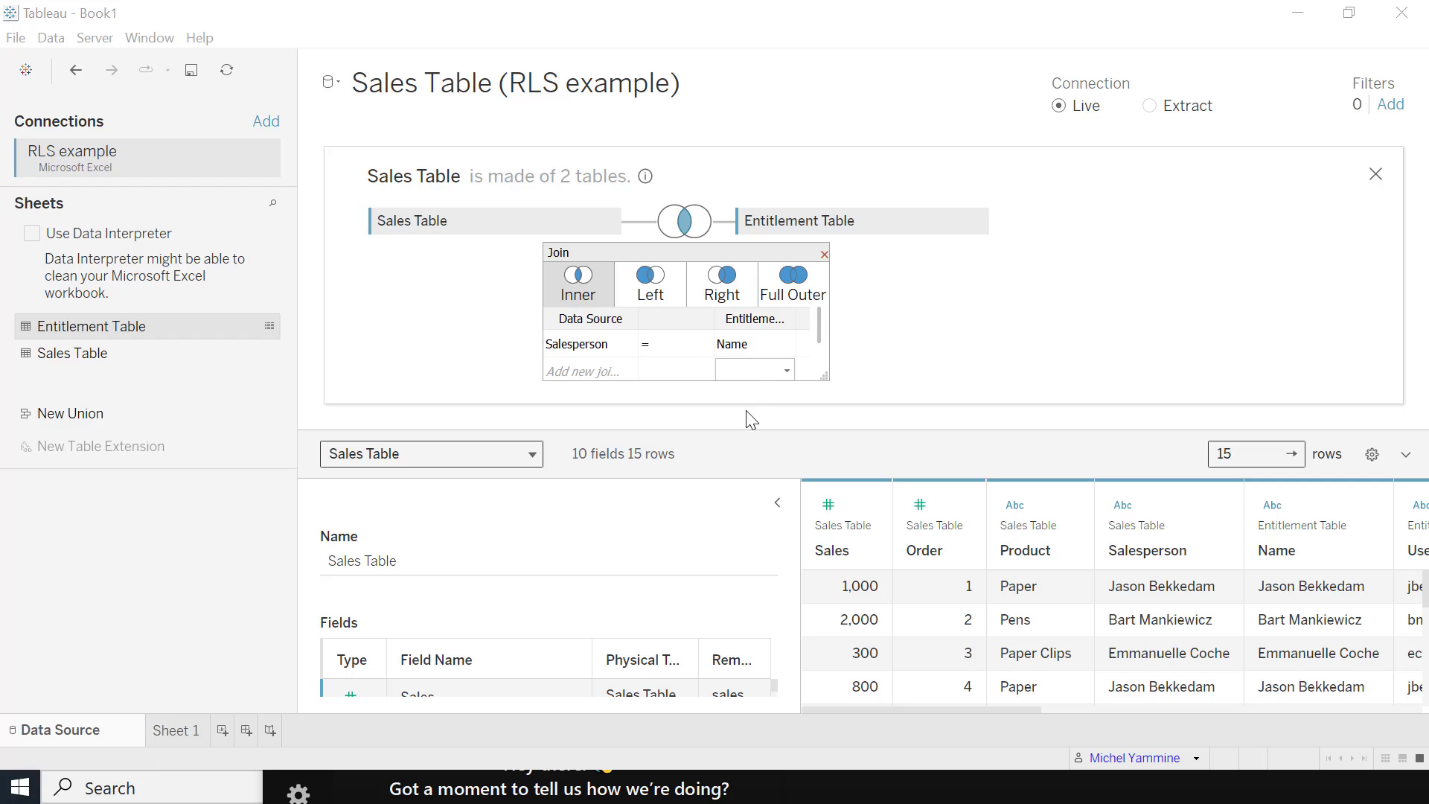
left_click(823, 255)
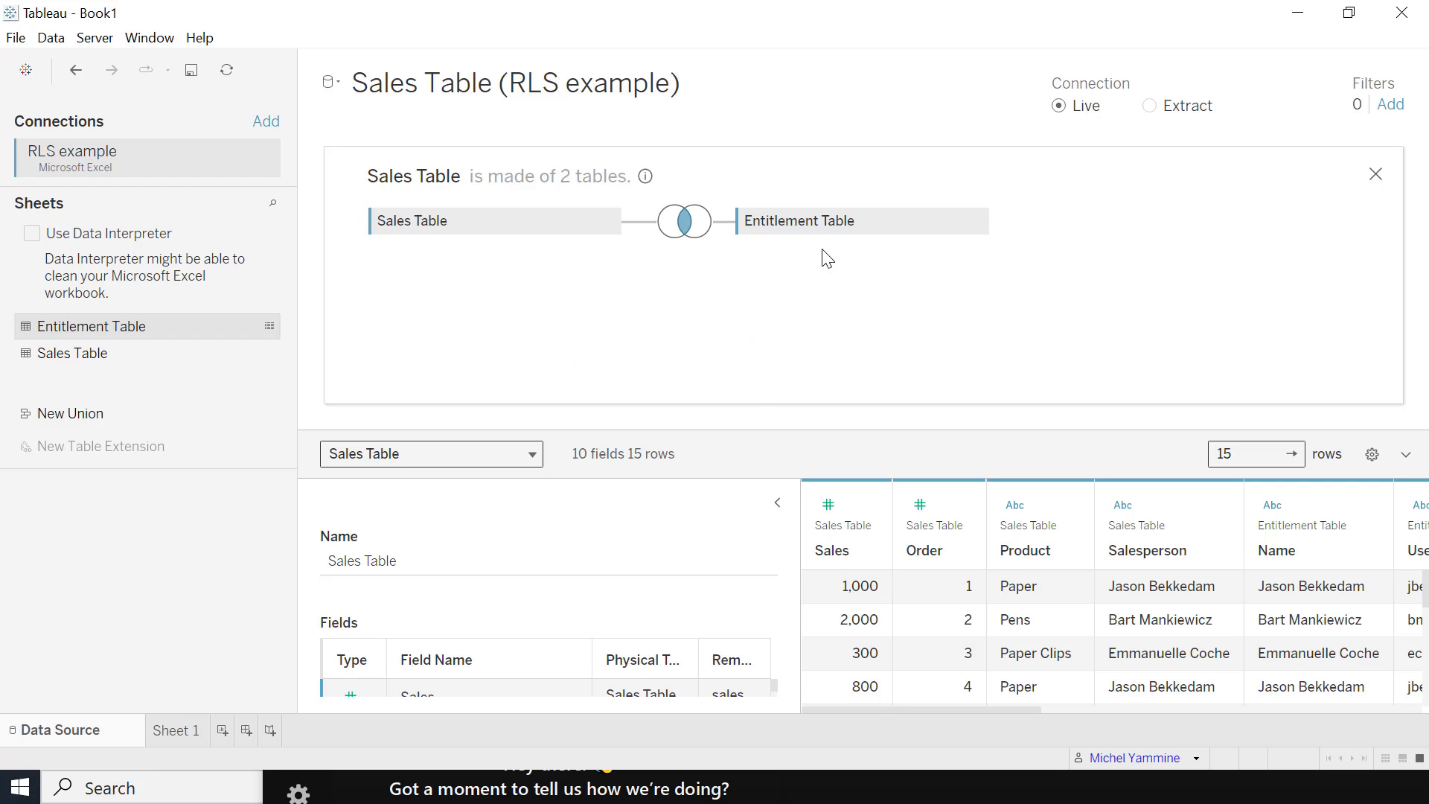
- Examine the joined rows in the data preview, comparing the Salesperson, Name, Username, Manager and Manager 2 columns
left_click_drag(800, 498, 681, 214)
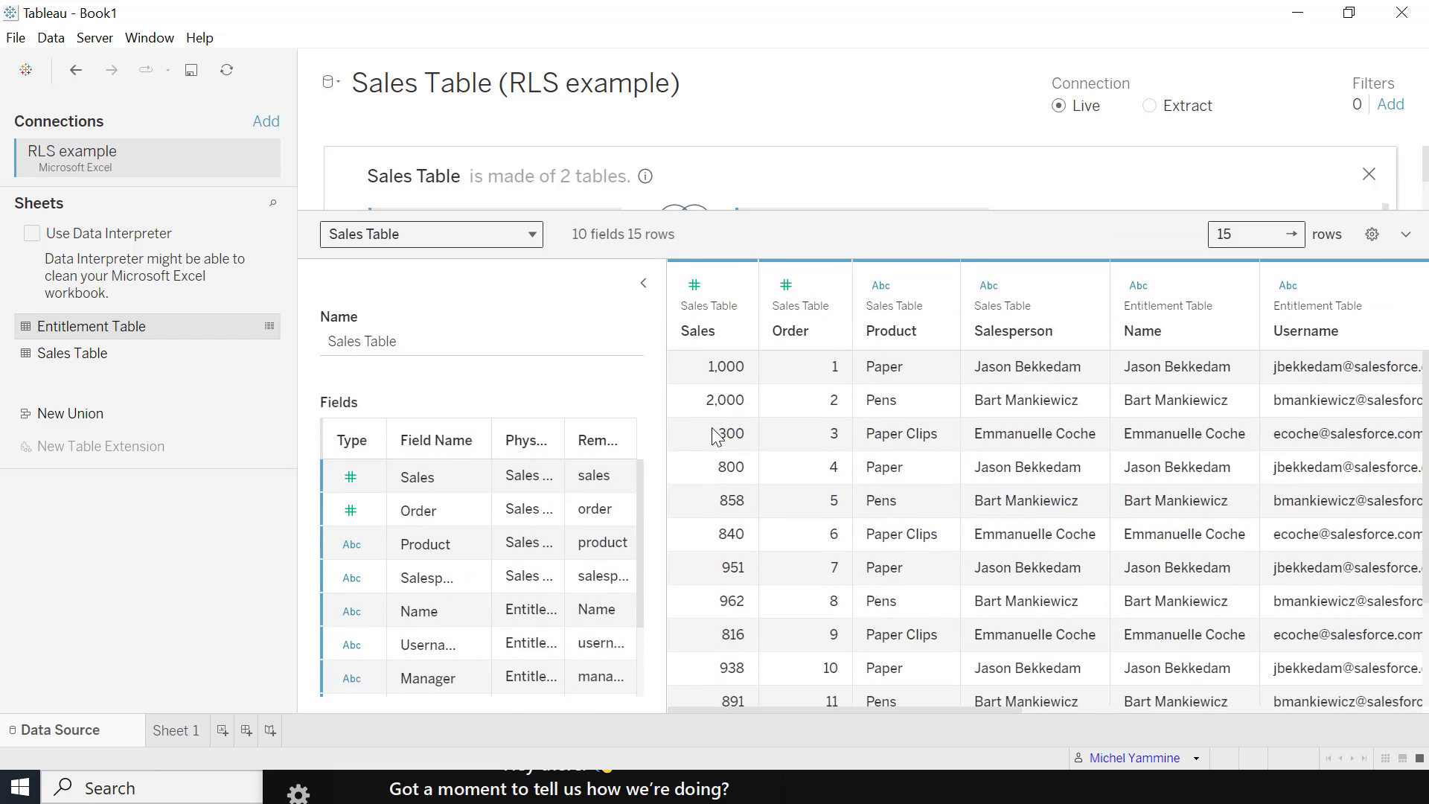
left_click(984, 375)
left_click_drag(994, 373, 1351, 399)
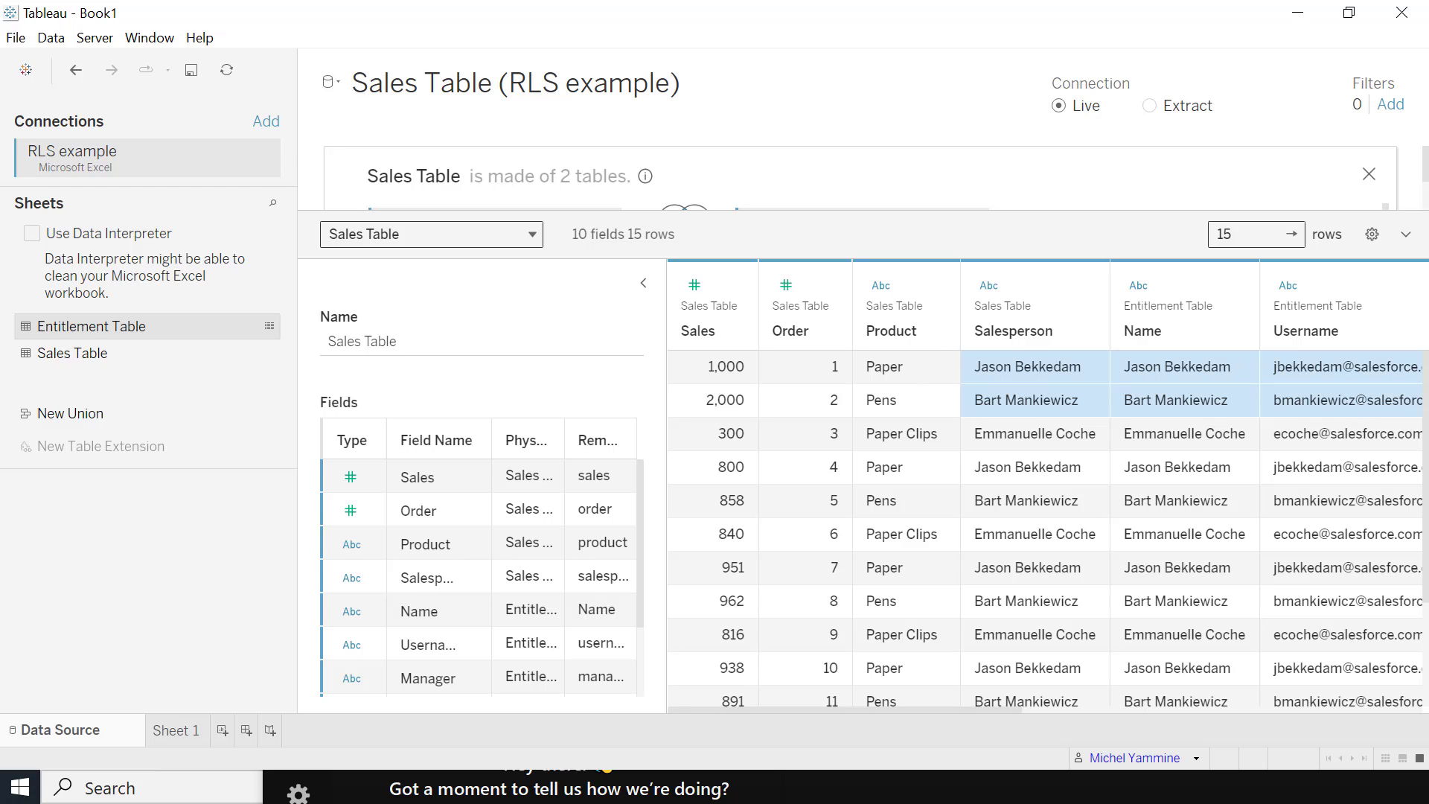
left_click(1361, 364)
key("Right")
key("Right")
key("Right")
key("Right")
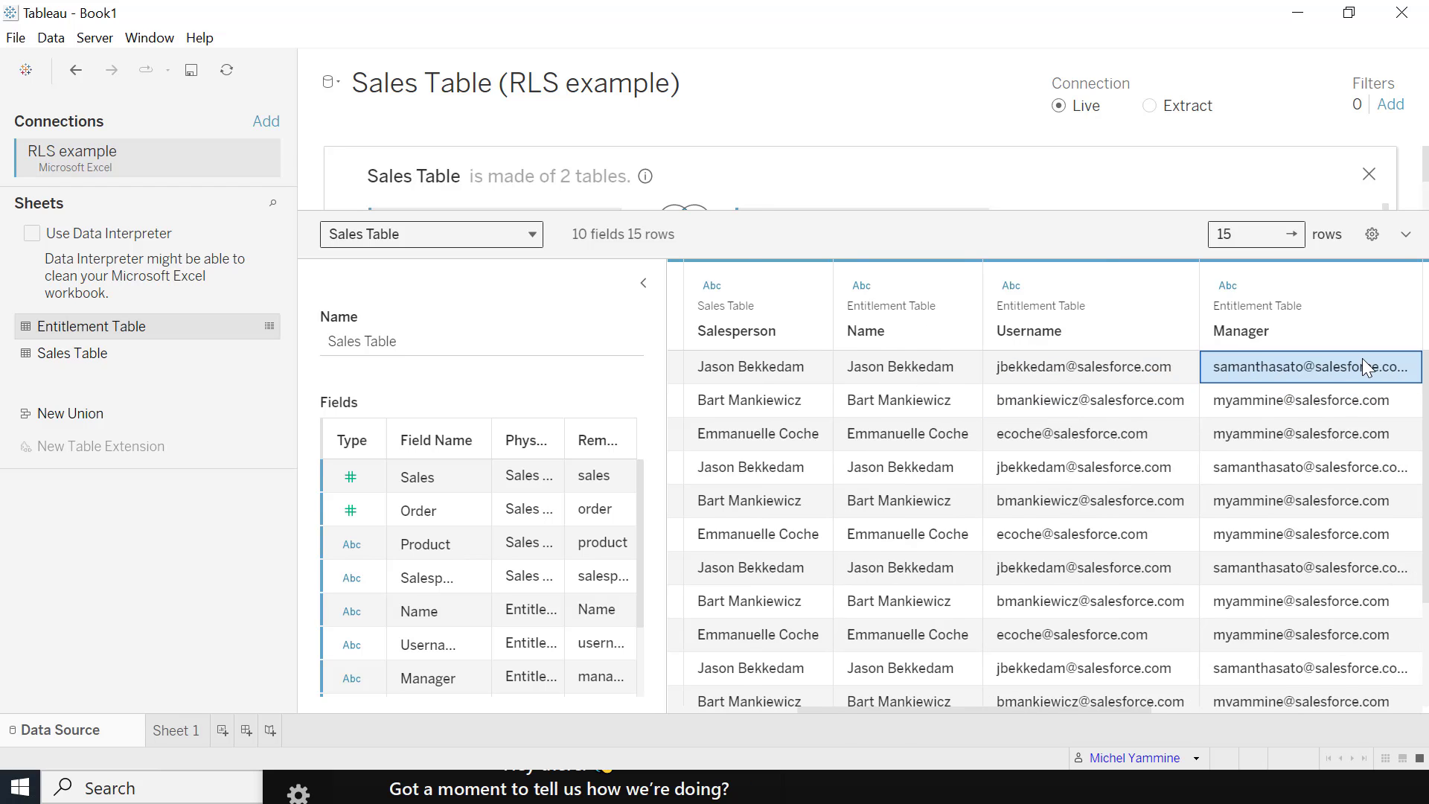
key("Left")
key("Left")
key("Left")
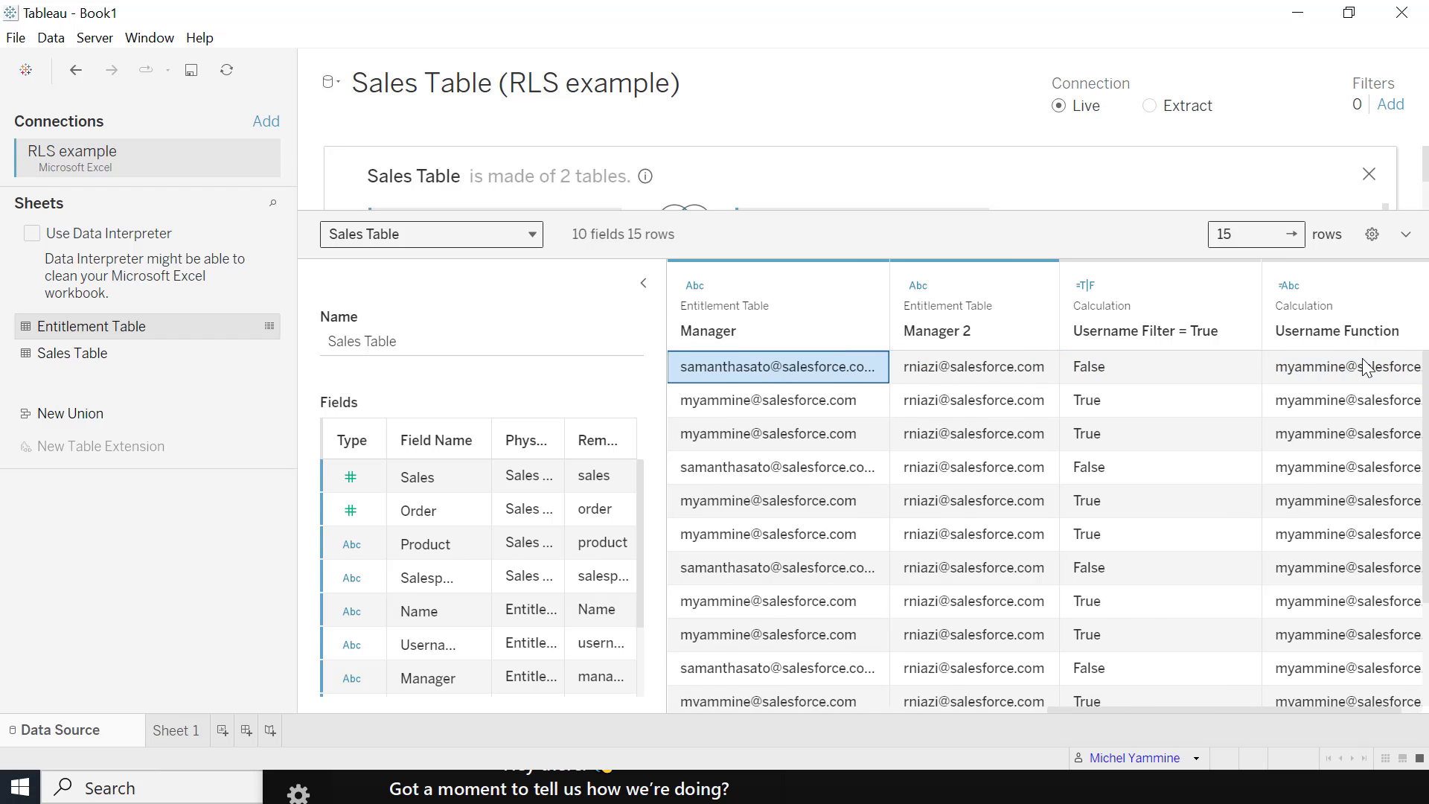
key("Left")
key("Left")
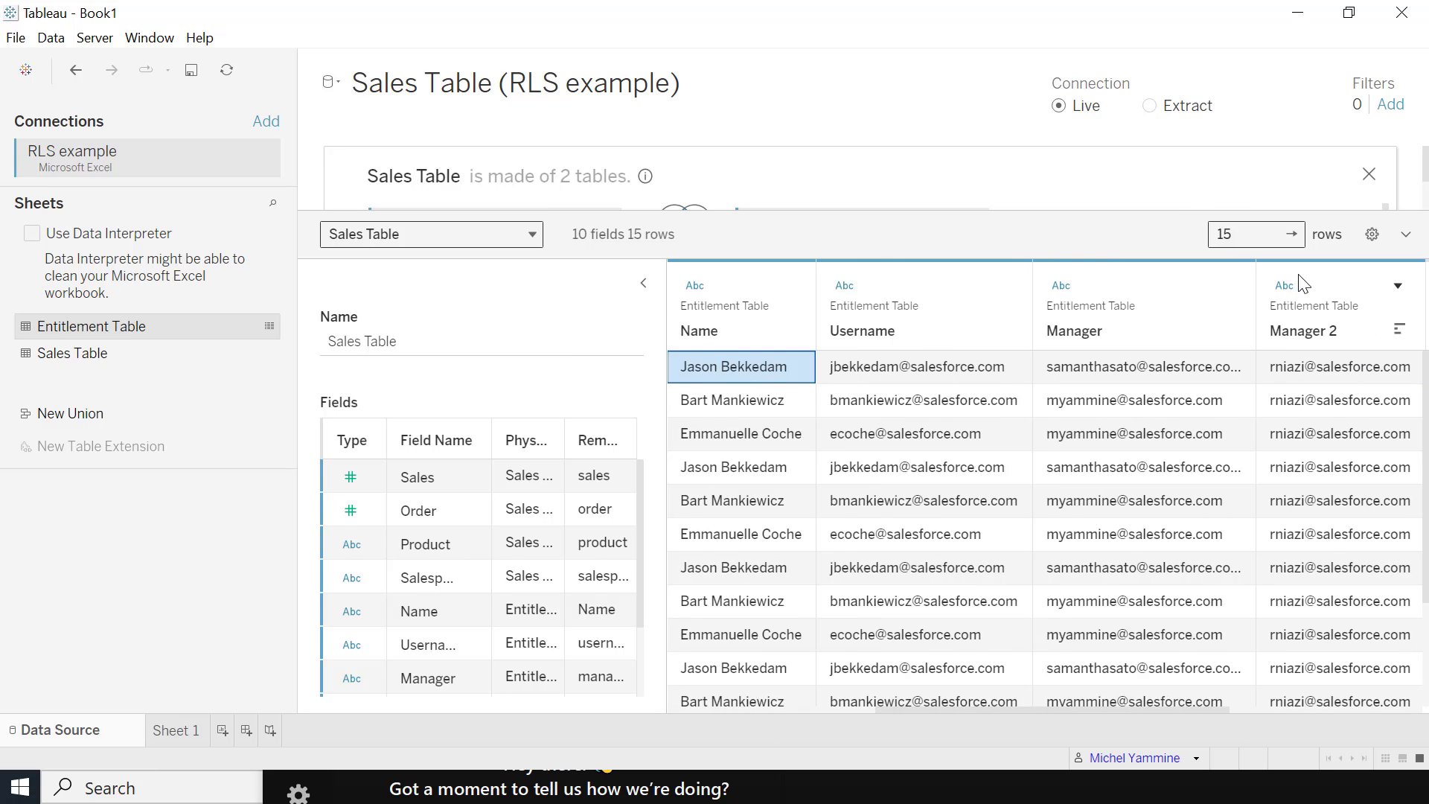
left_click_drag(1162, 223, 1162, 541)
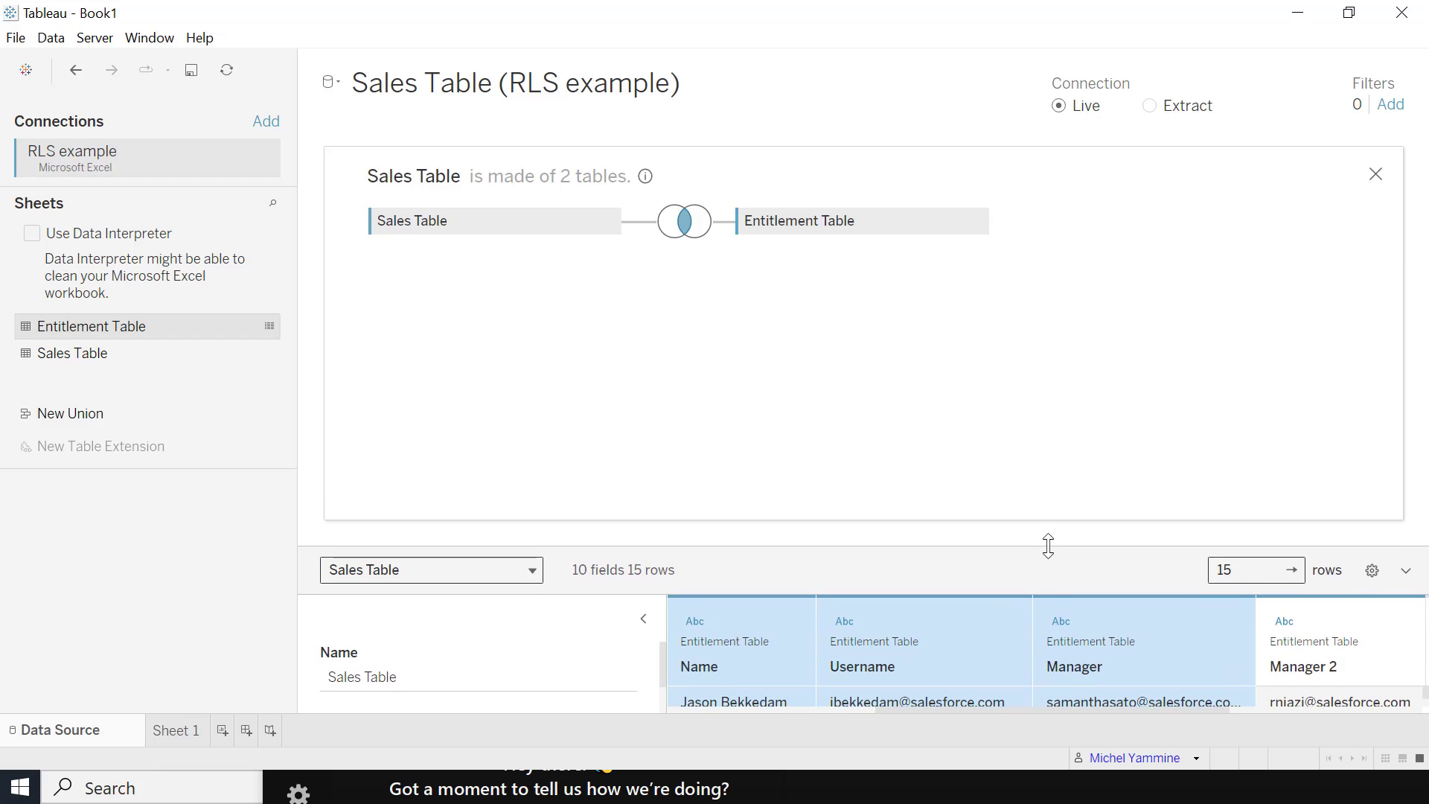
- Close the Sales Table join view, enlarge the data preview and go to Sheet 1
left_click(1375, 173)
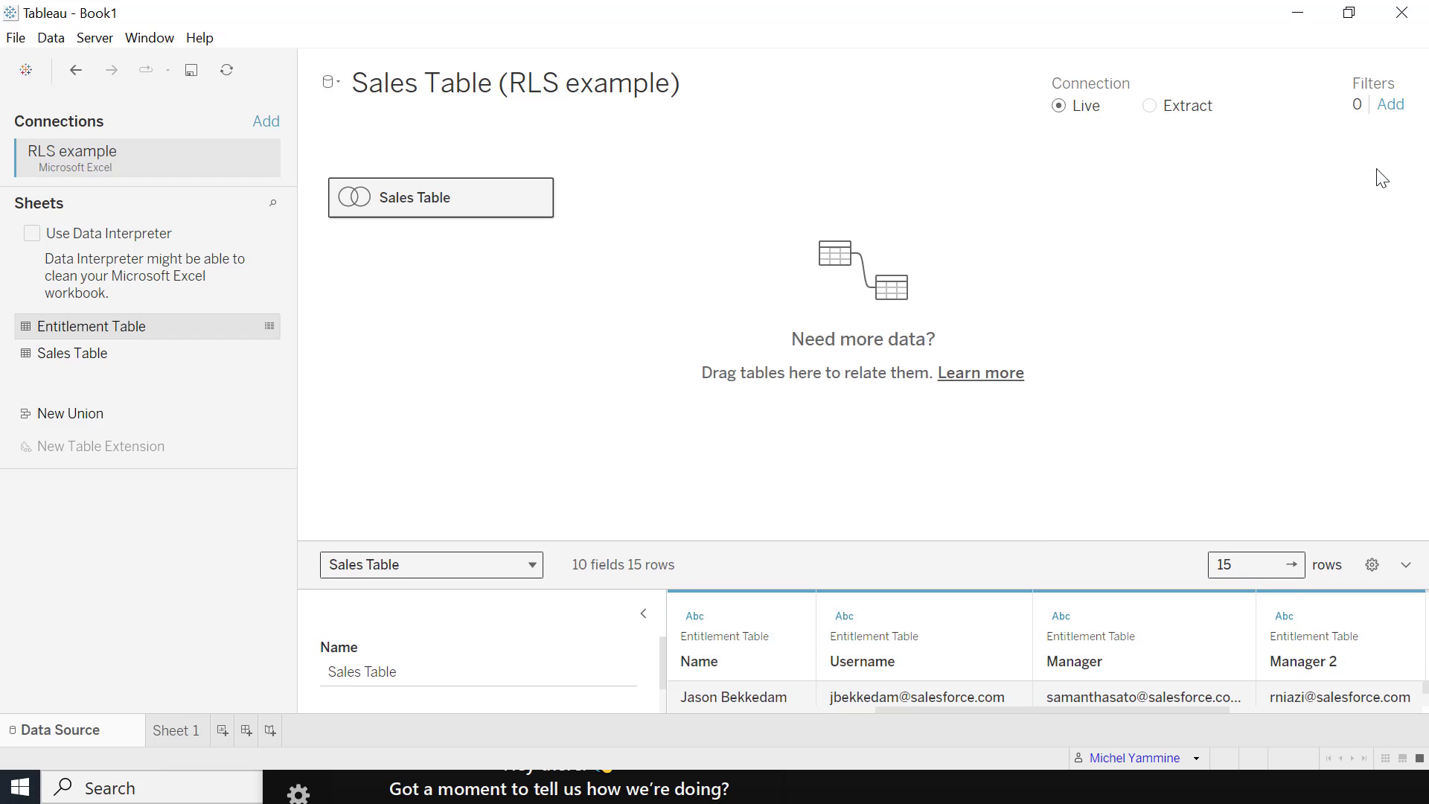
left_click_drag(786, 546, 791, 383)
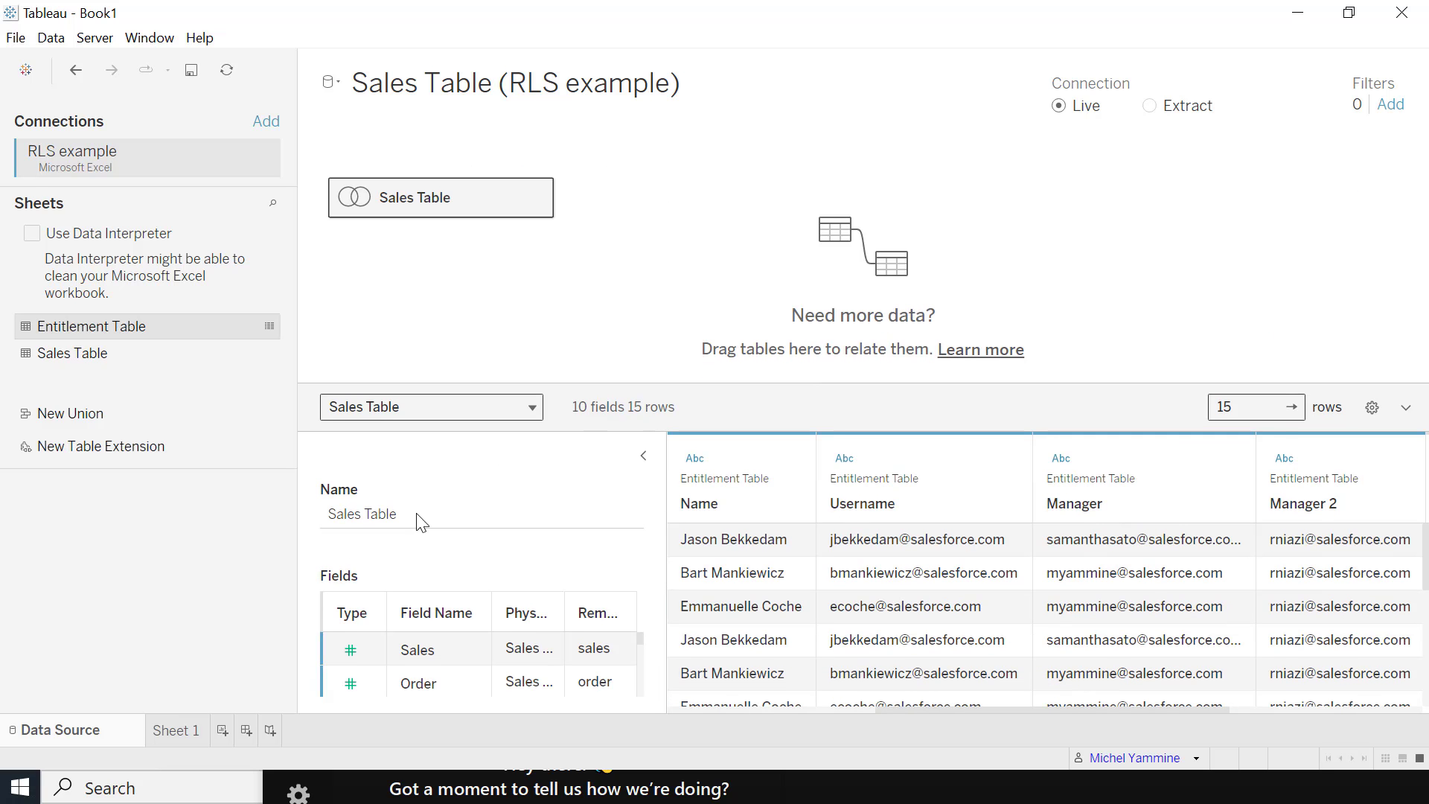
left_click(195, 727)
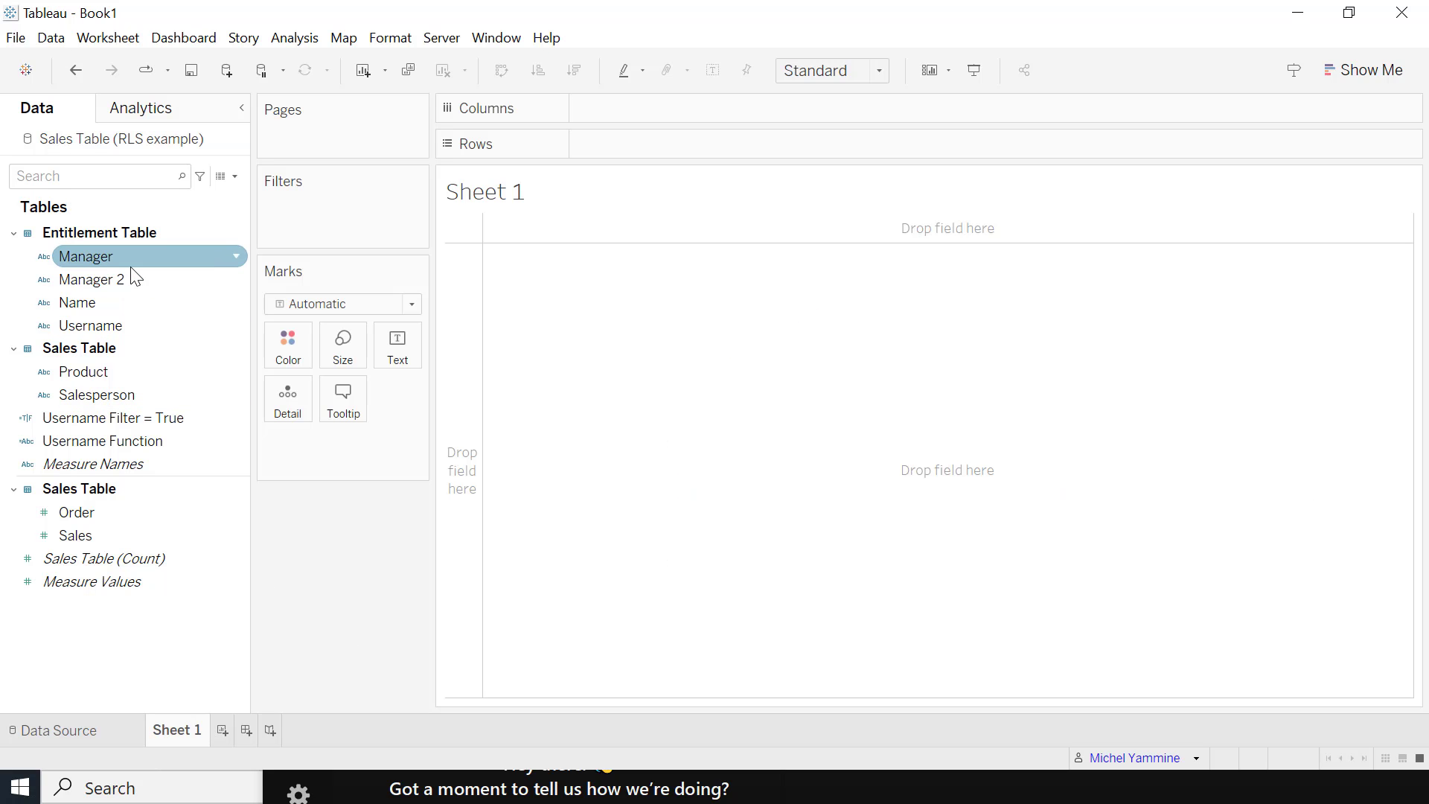
- Build a table with Name, Username, Manager and Manager 2 as rows and the sum of Sales as values
left_click_drag(106, 301, 636, 131)
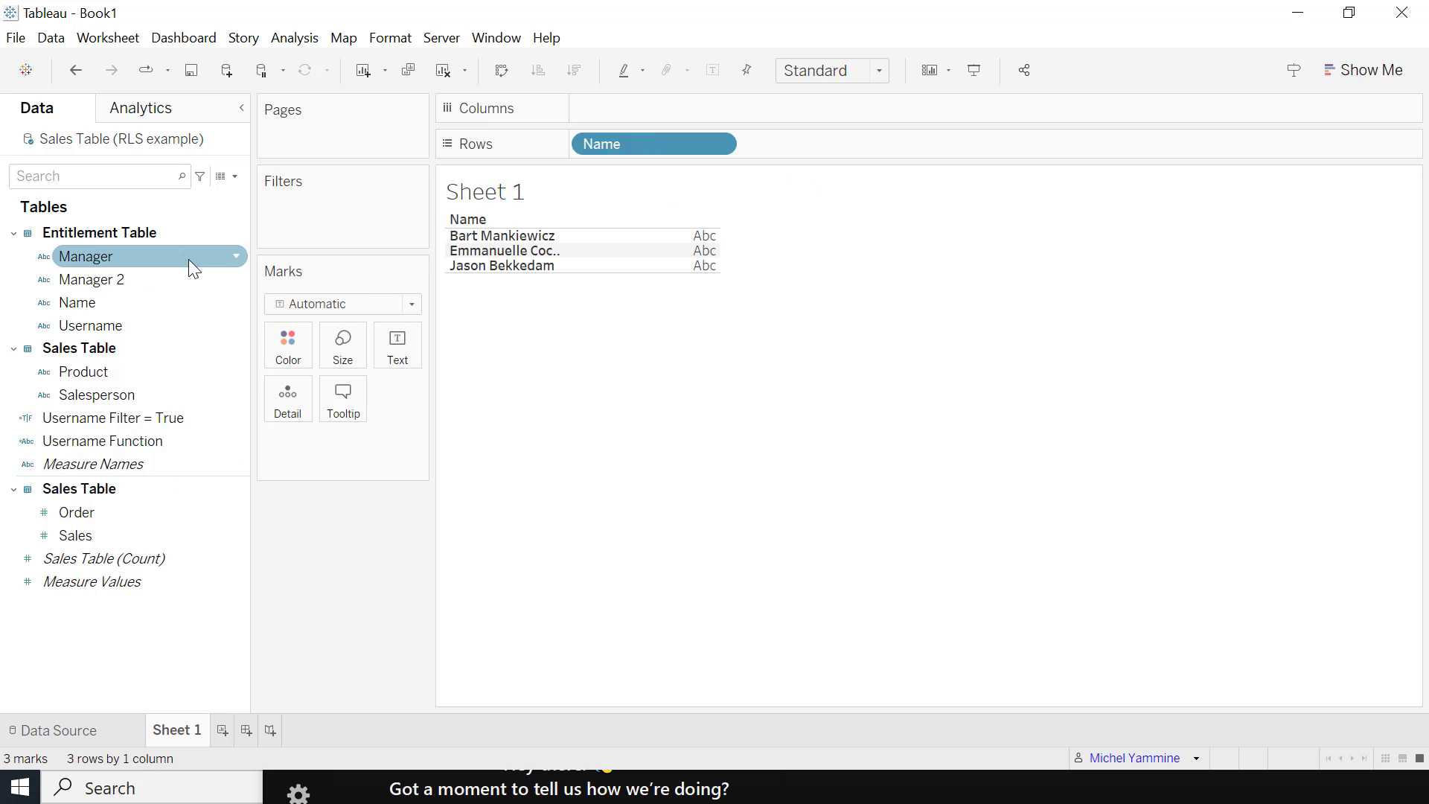
left_click_drag(115, 319, 814, 154)
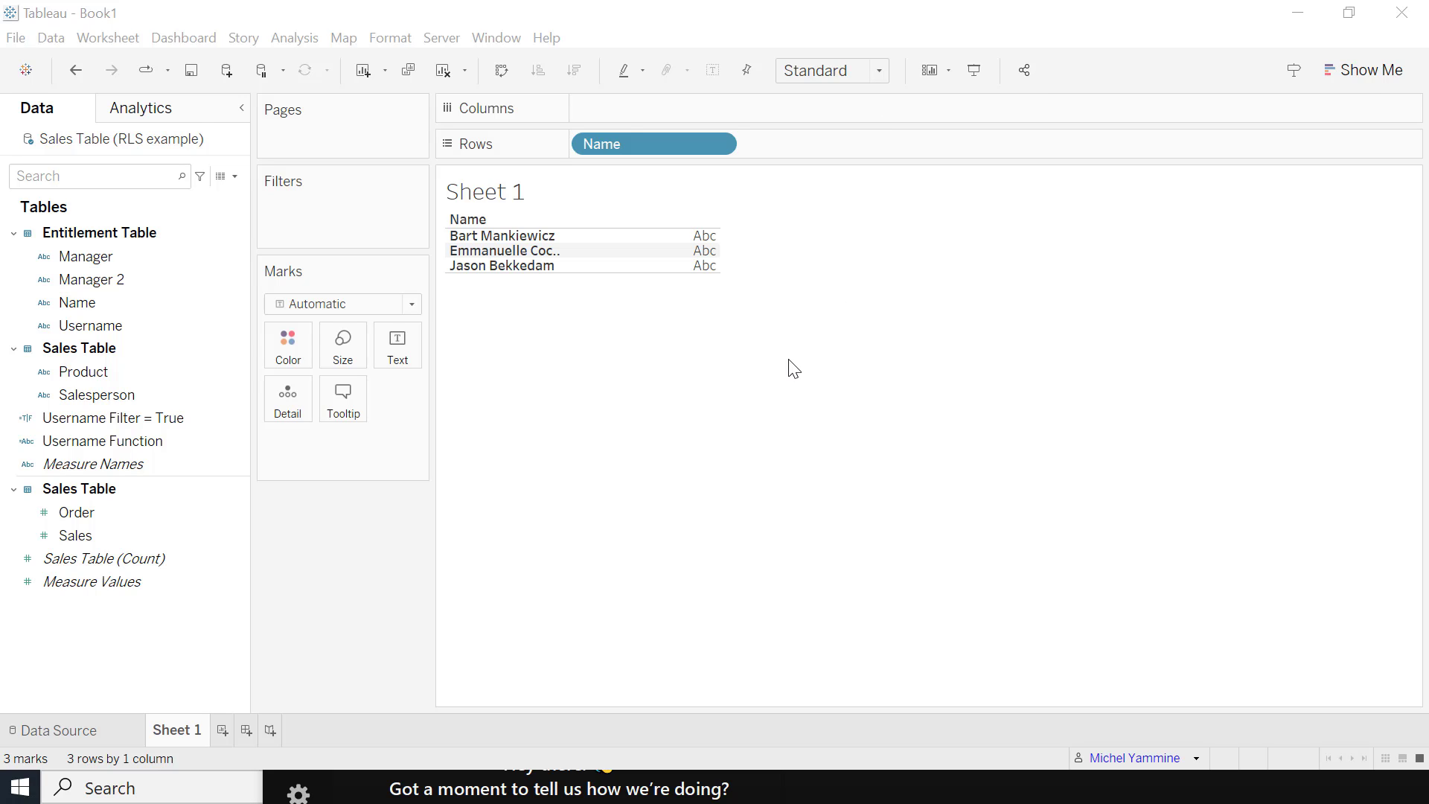
left_click(90, 326)
left_click_drag(90, 325, 631, 234)
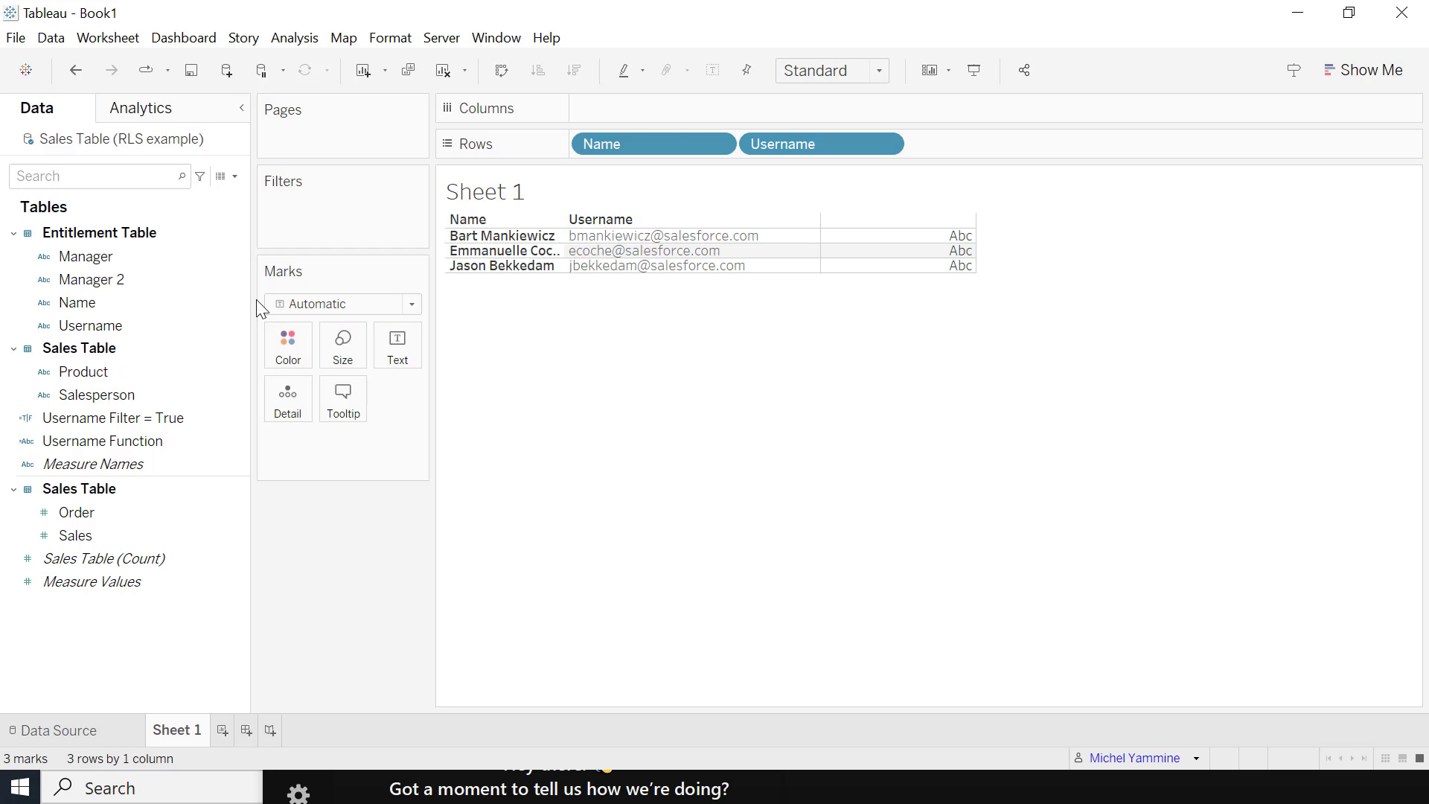
left_click(110, 275, "ctrl")
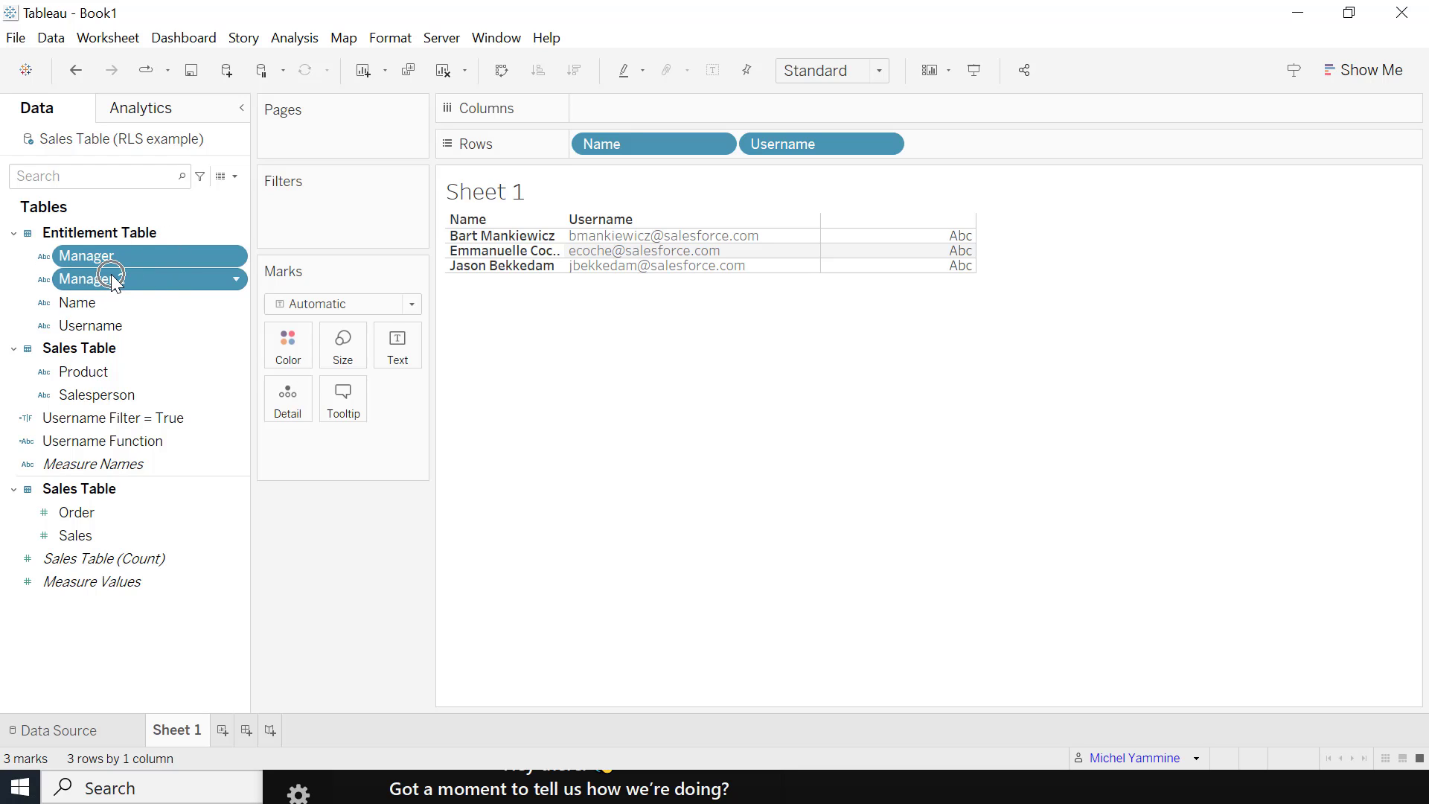
left_click_drag(110, 274, 996, 143)
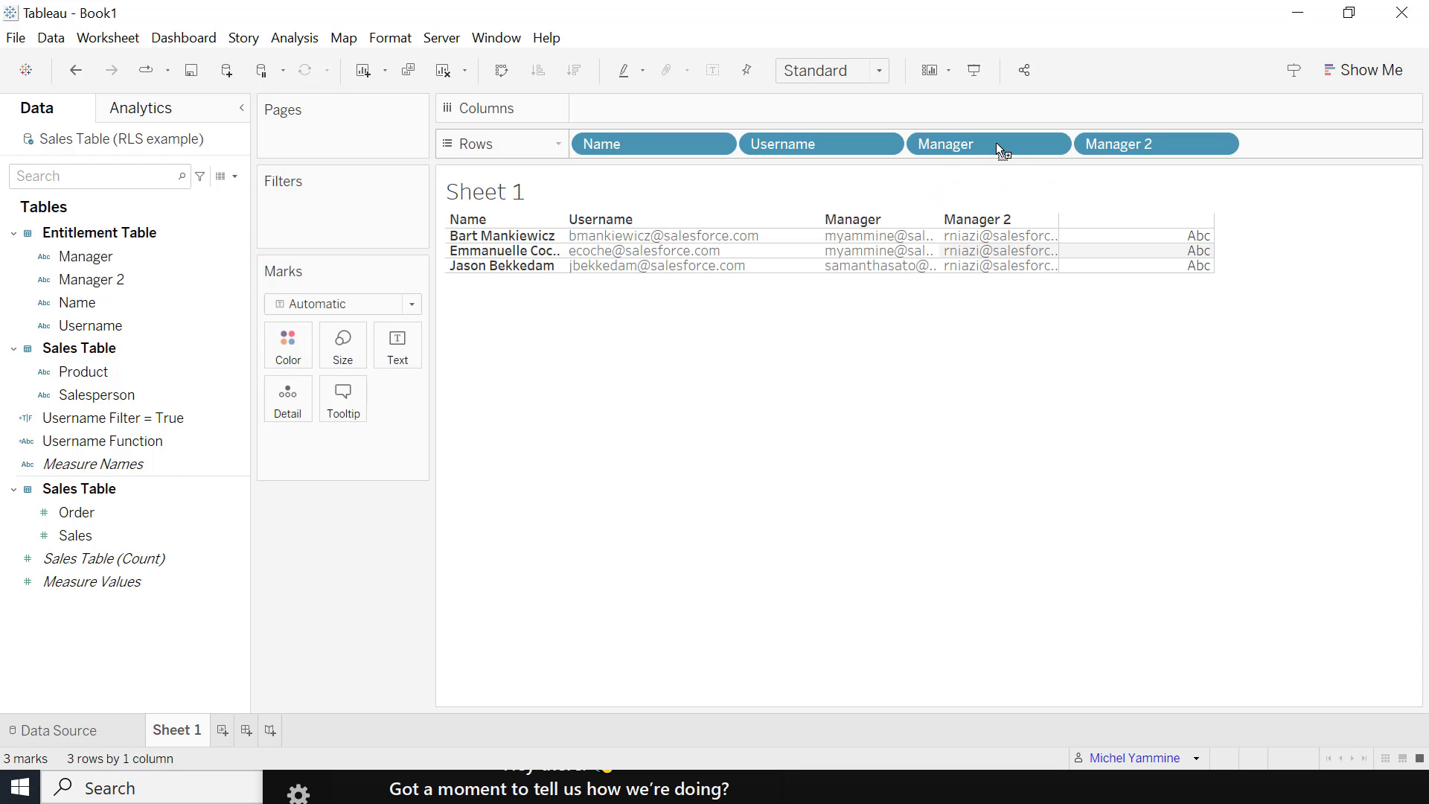
left_click(120, 369)
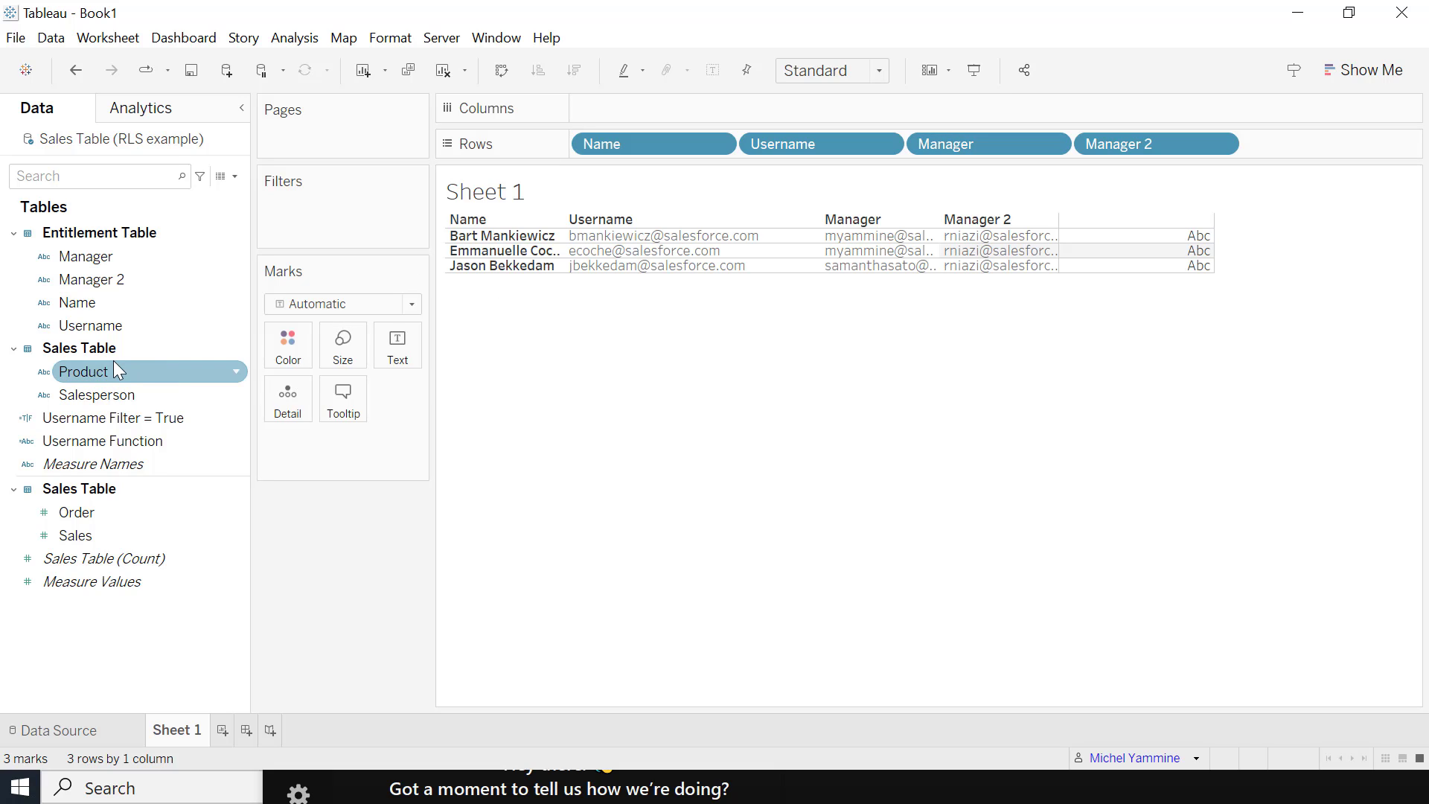
left_click_drag(89, 534, 1088, 248)
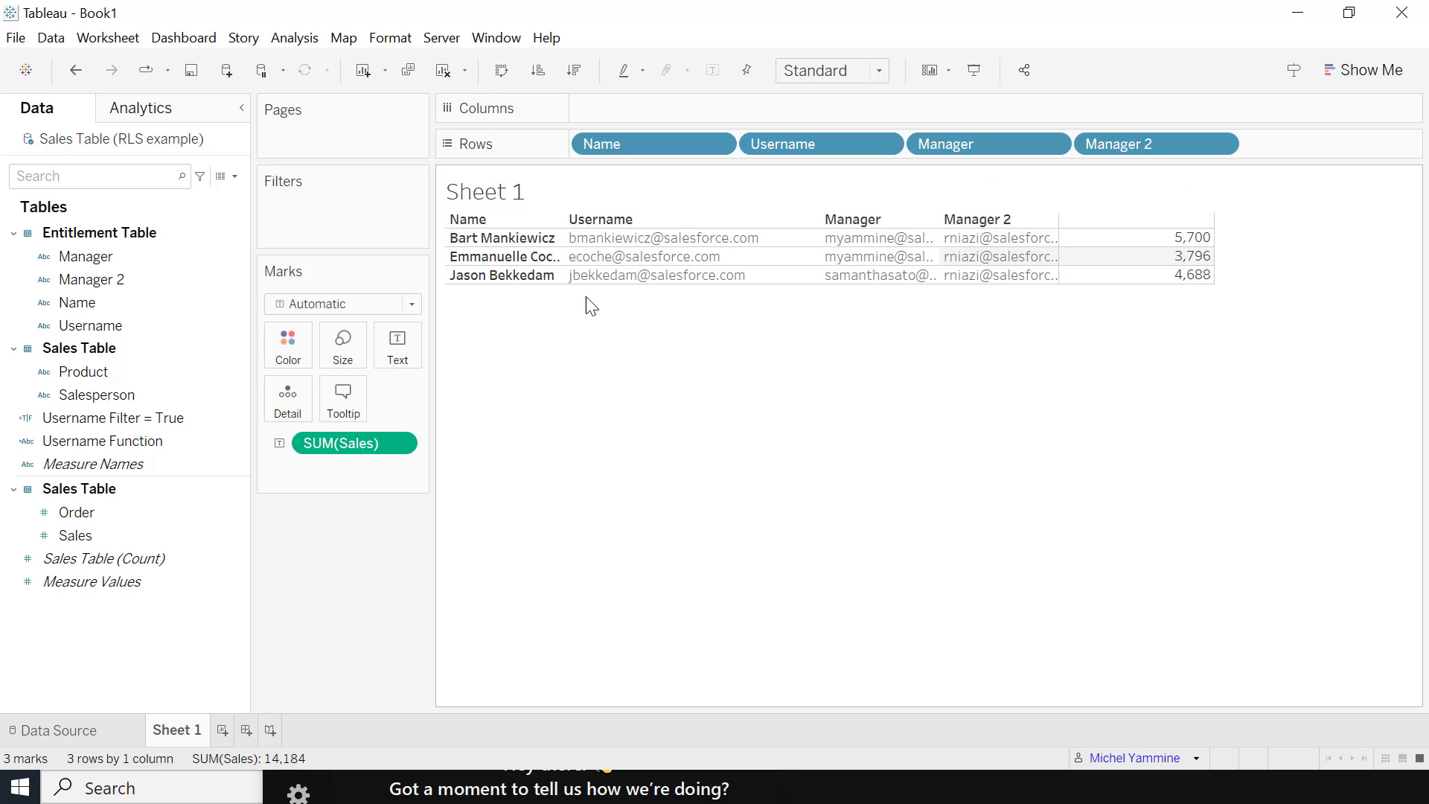
- Make the table rows taller and widen the Name, Manager and Manager 2 columns so their text is readable
left_click_drag(546, 286, 547, 346)
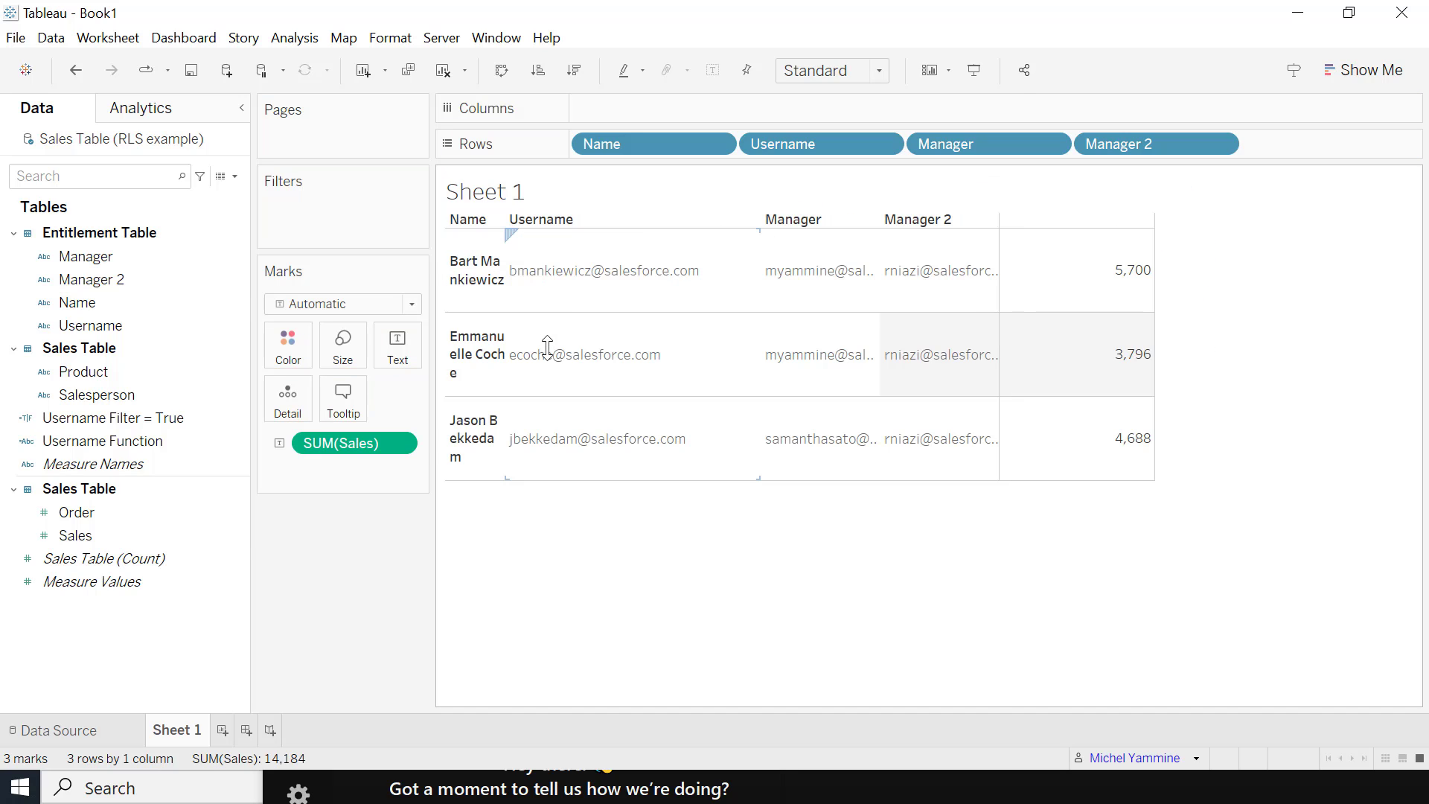
left_click(997, 247)
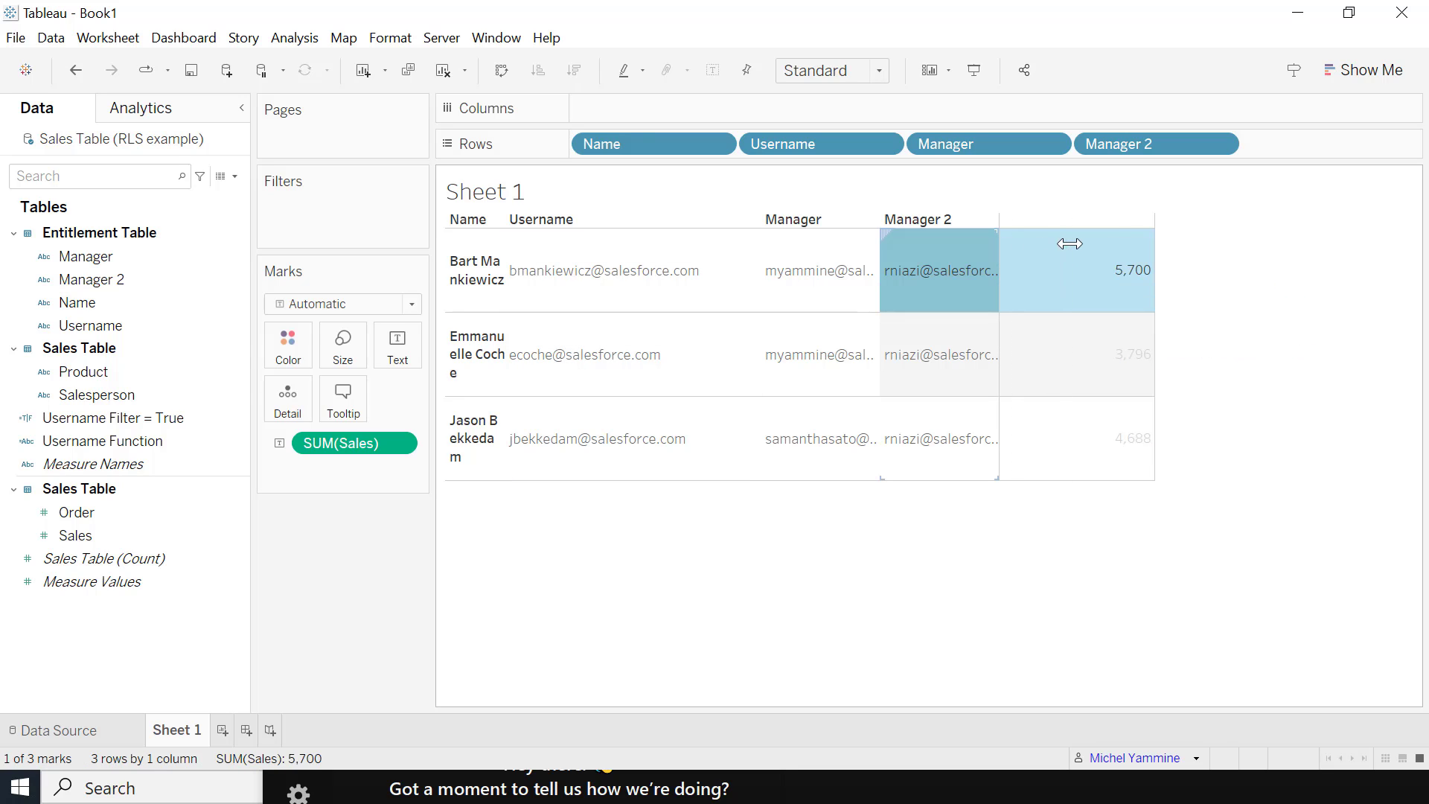
left_click_drag(1070, 243, 1072, 245)
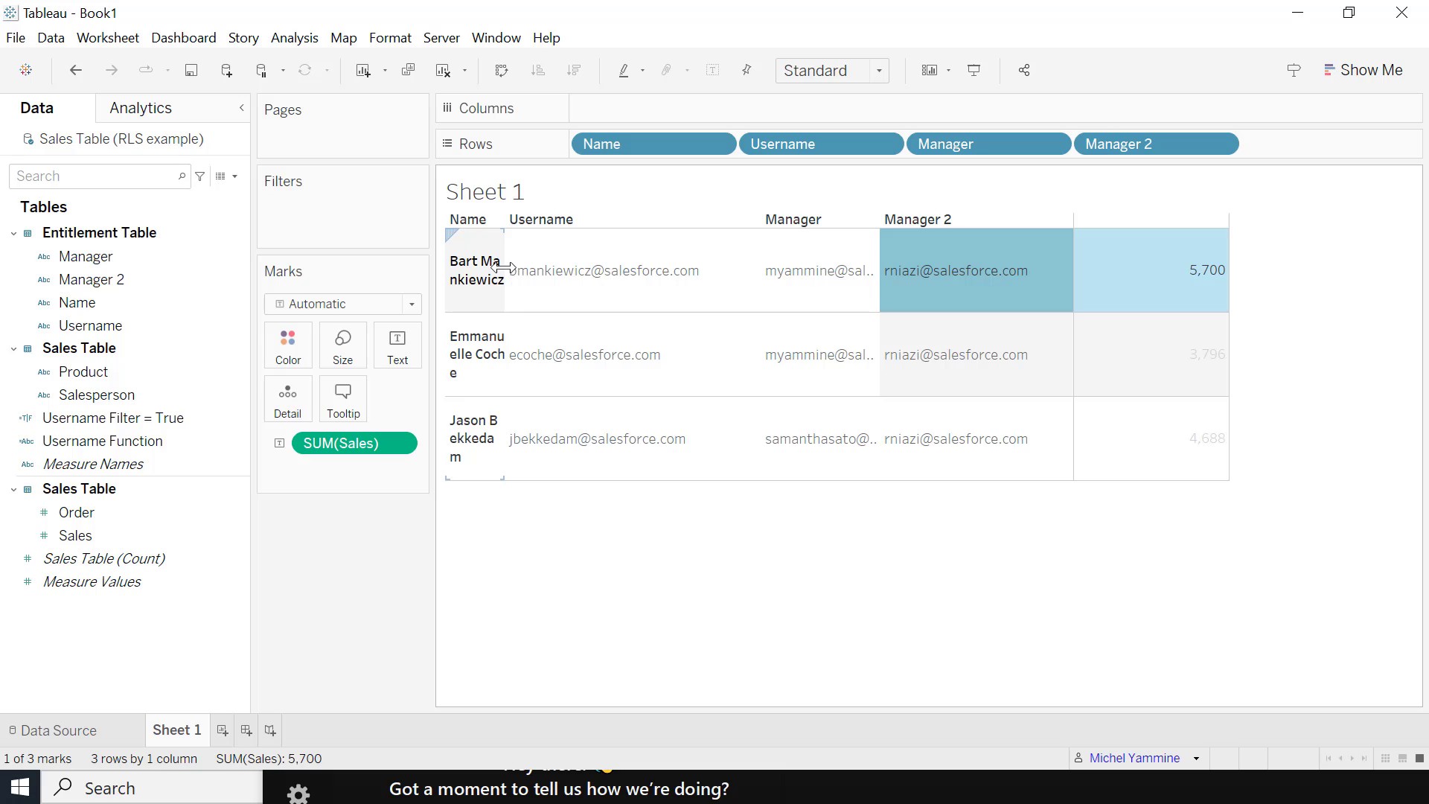
left_click_drag(503, 266, 592, 258)
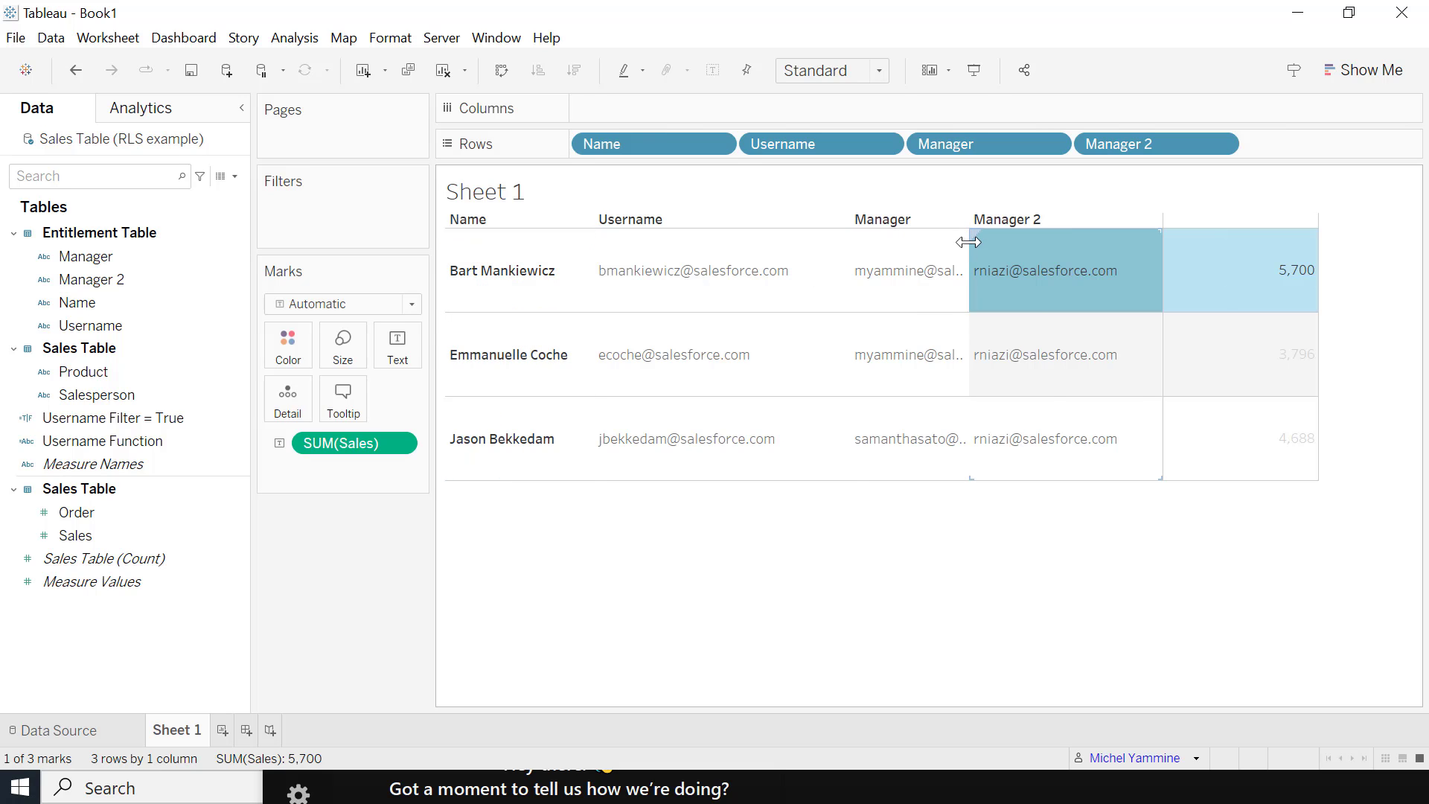
left_click_drag(967, 240, 1019, 248)
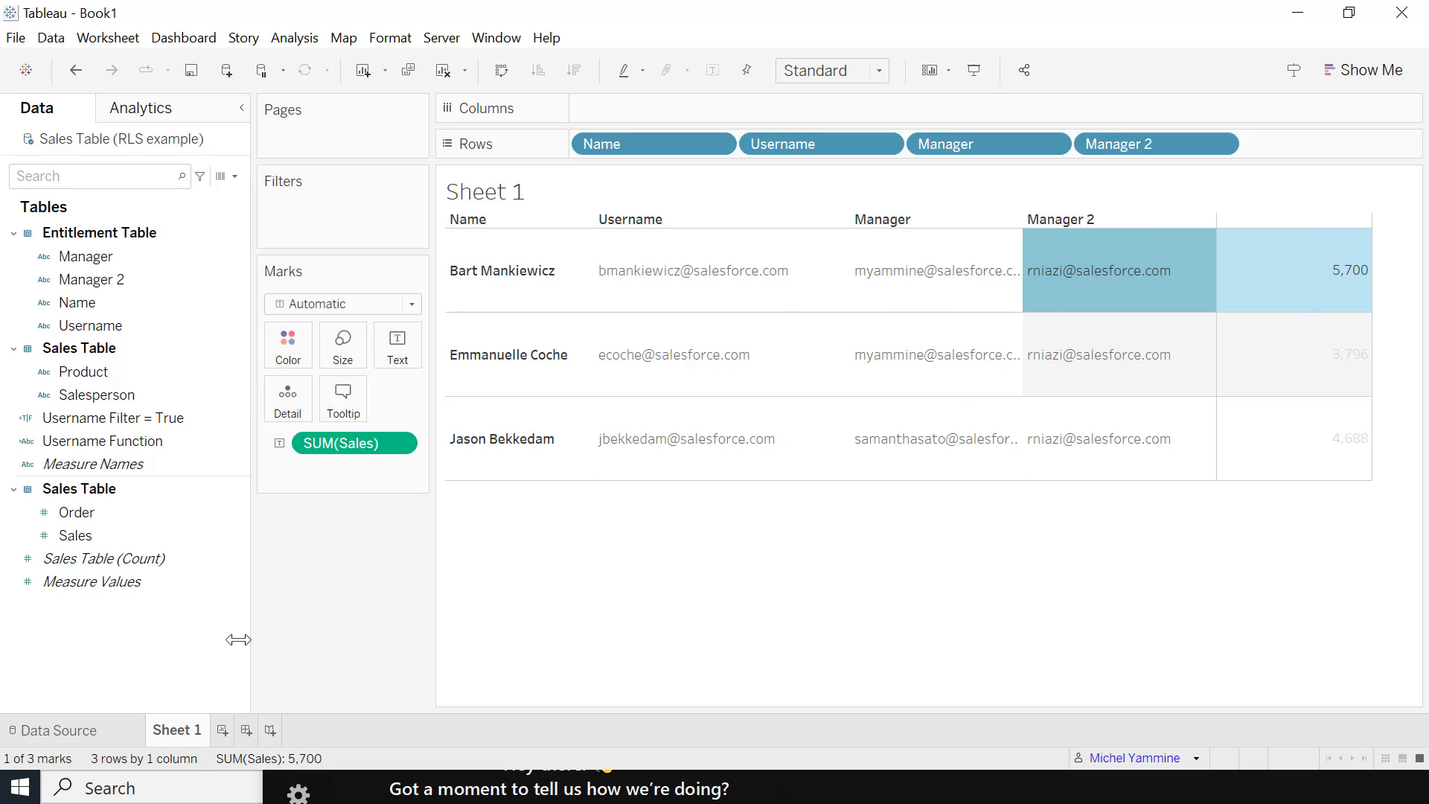
- Edit the Username Filter = True calculation, deleting the OR USERNAME() = [Manager] line
left_click(140, 422)
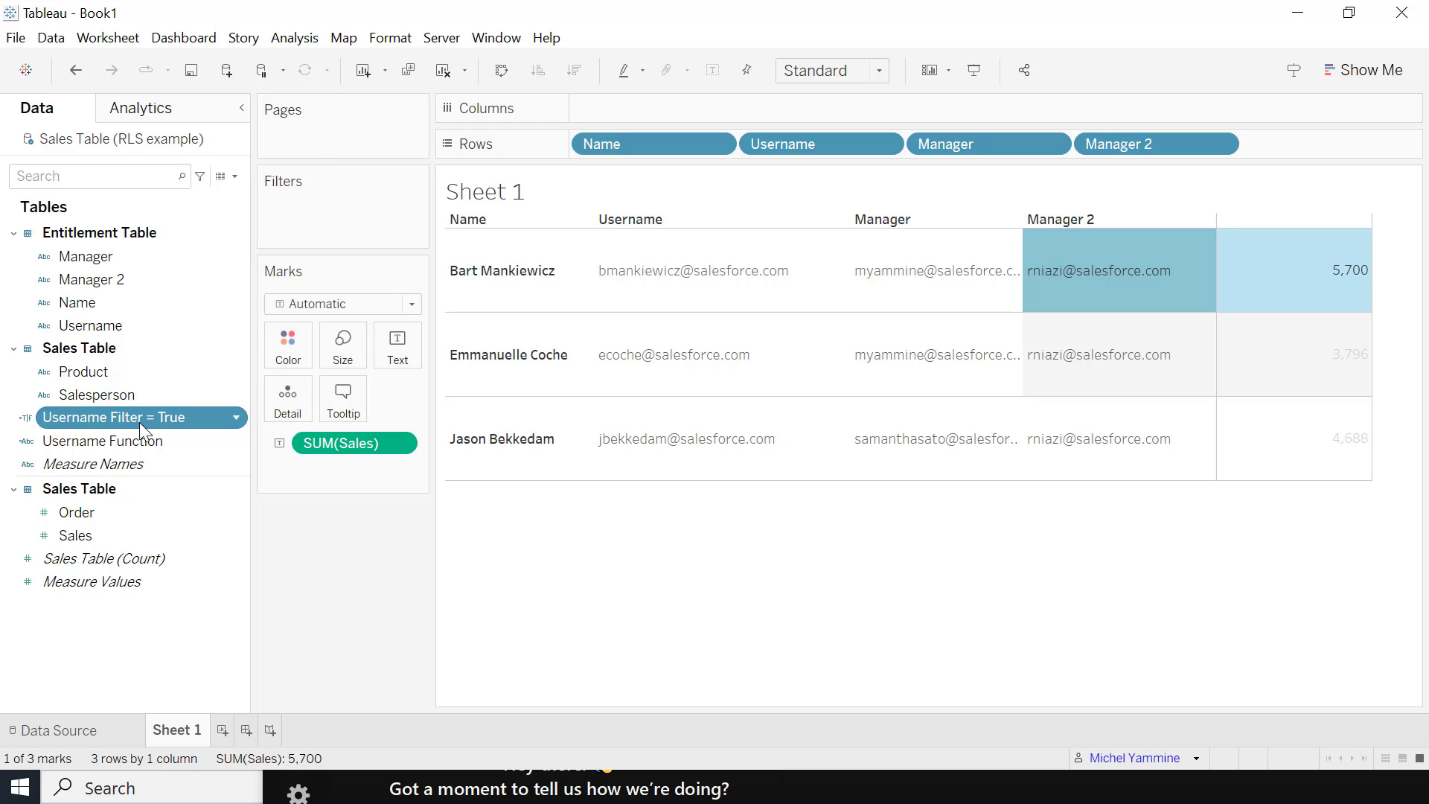
right_click(140, 422)
left_click(204, 116)
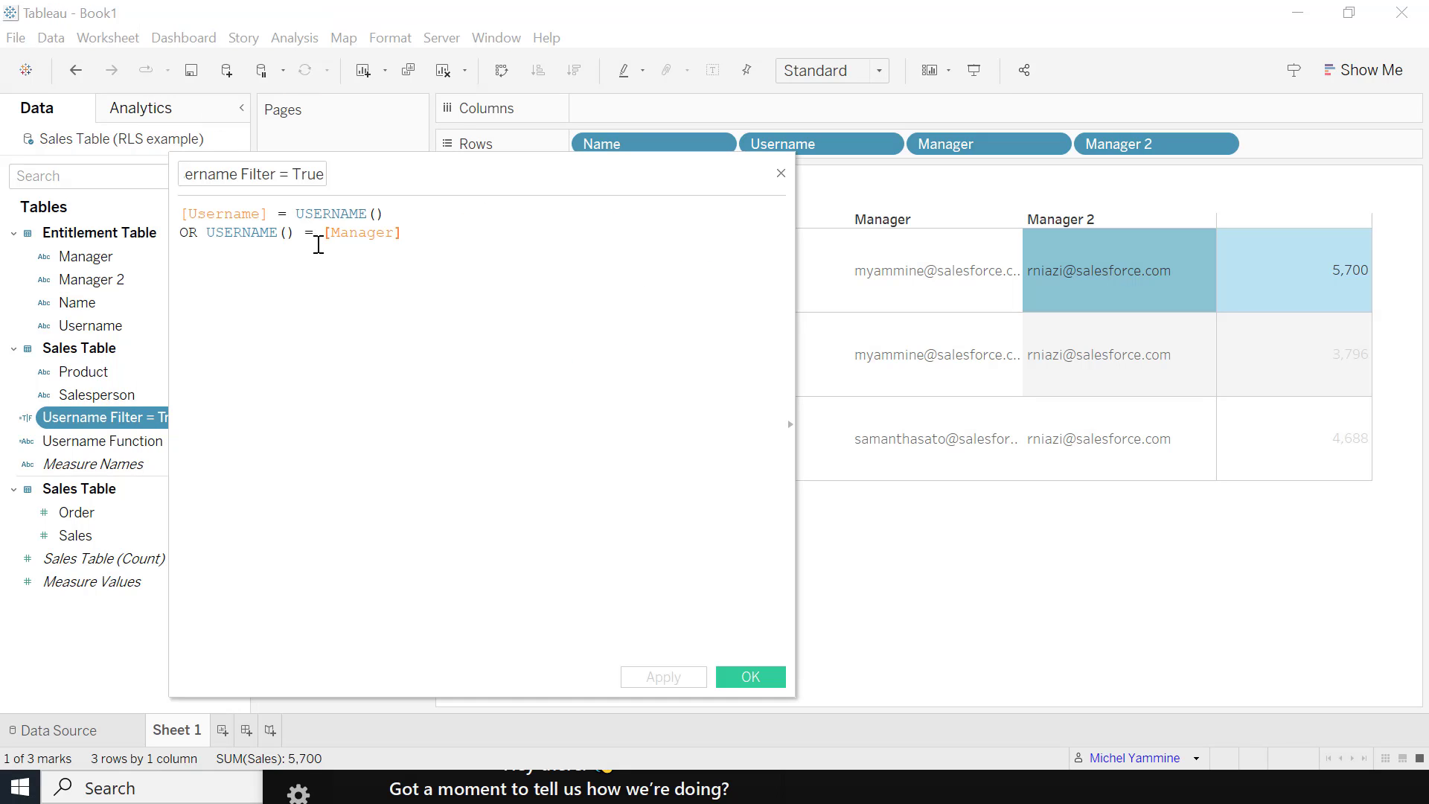
scroll(332, 232, "up", 4)
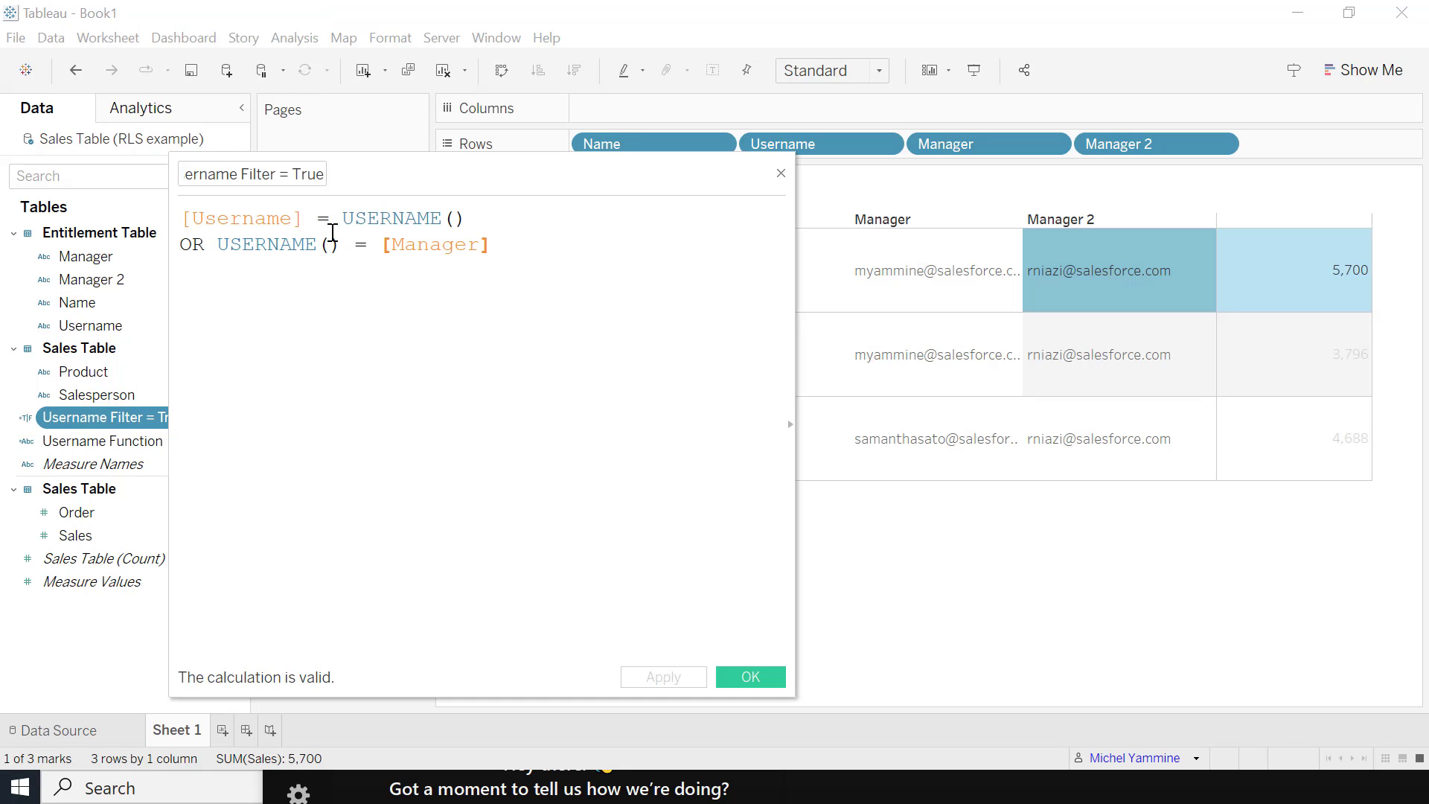
left_click_drag(632, 240, 146, 259)
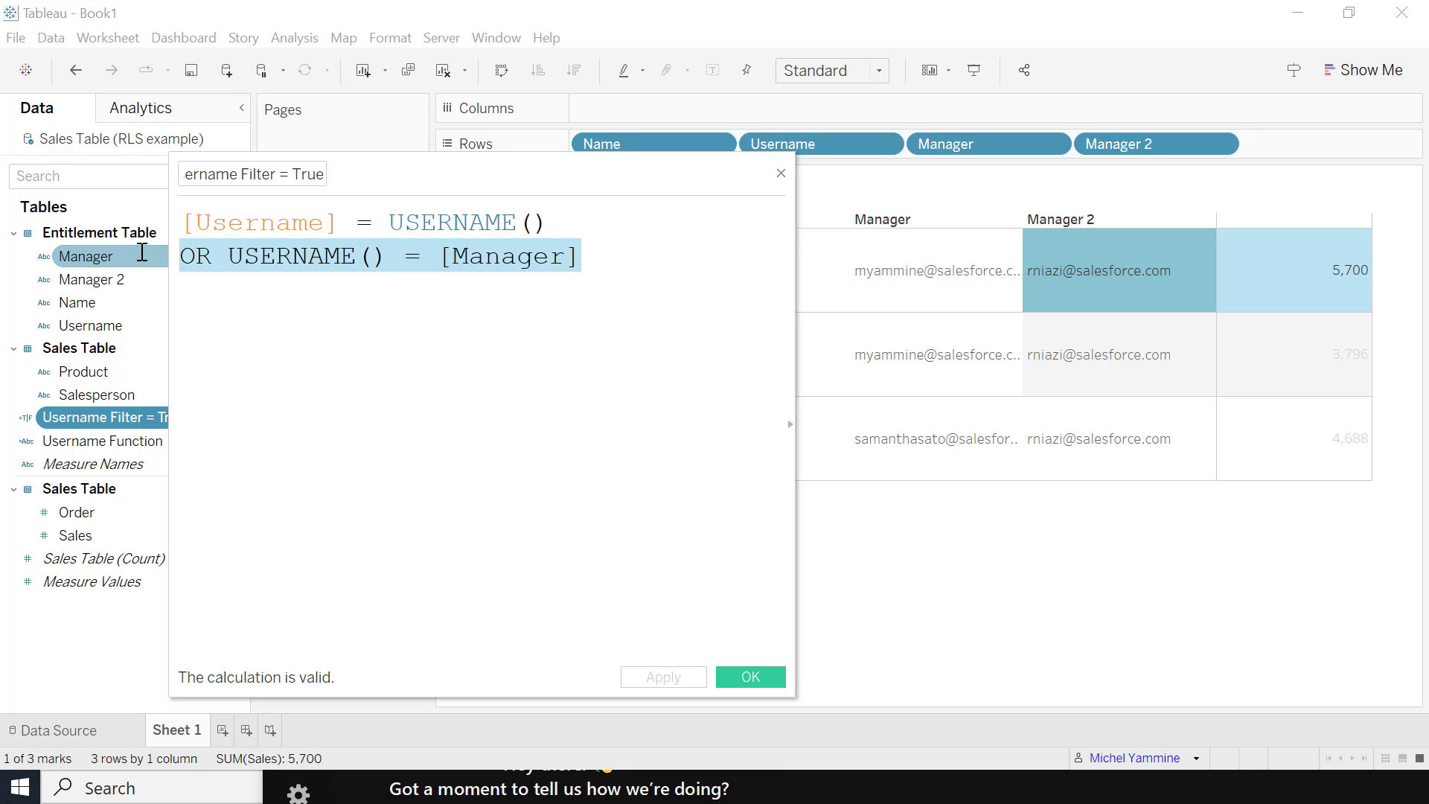
key("BackSpace")
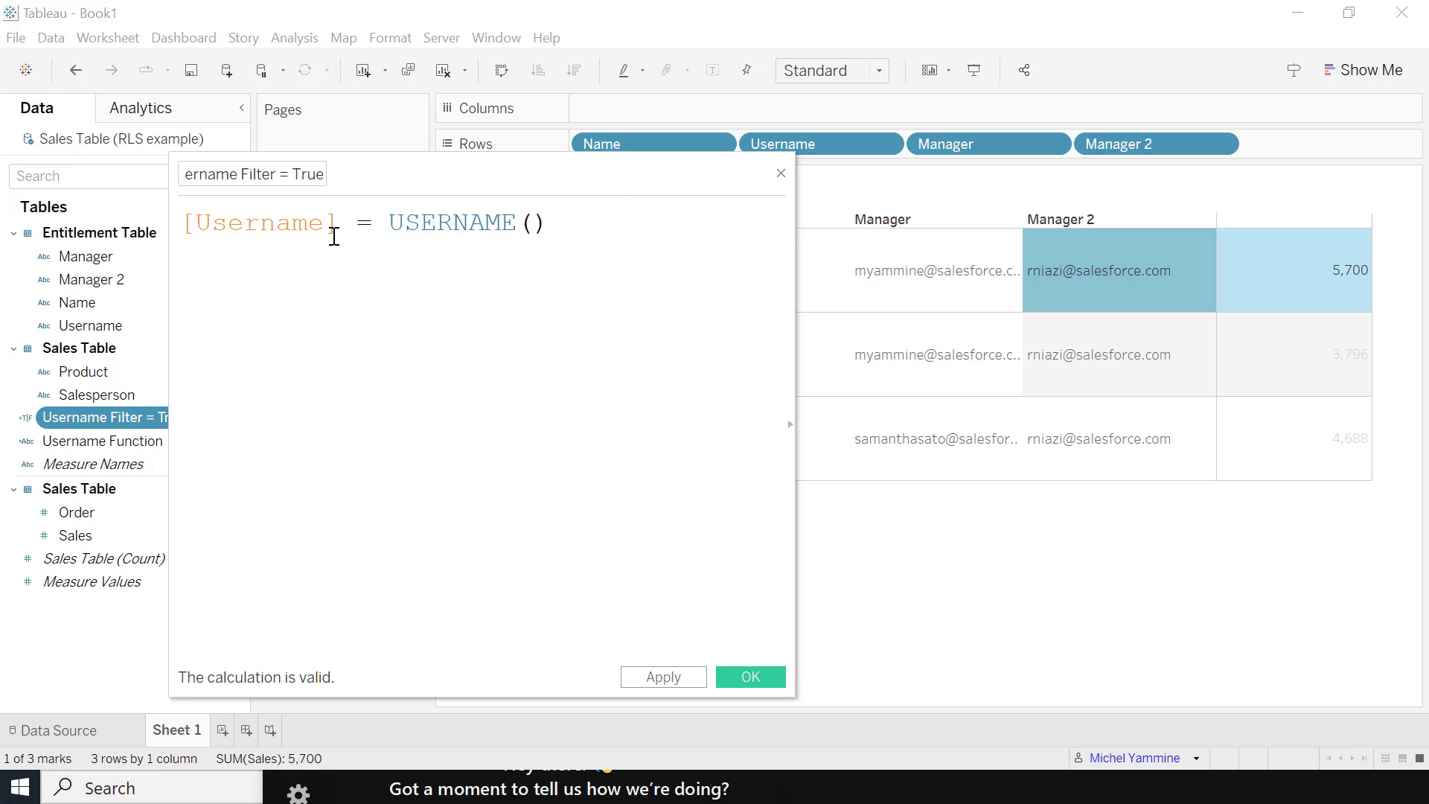
- Compare the [Username] = USERNAME() formula with the sheet's Username column and save the calculation
left_click_drag(335, 233, 155, 191)
left_click(306, 262)
left_click_drag(409, 181, 464, 448)
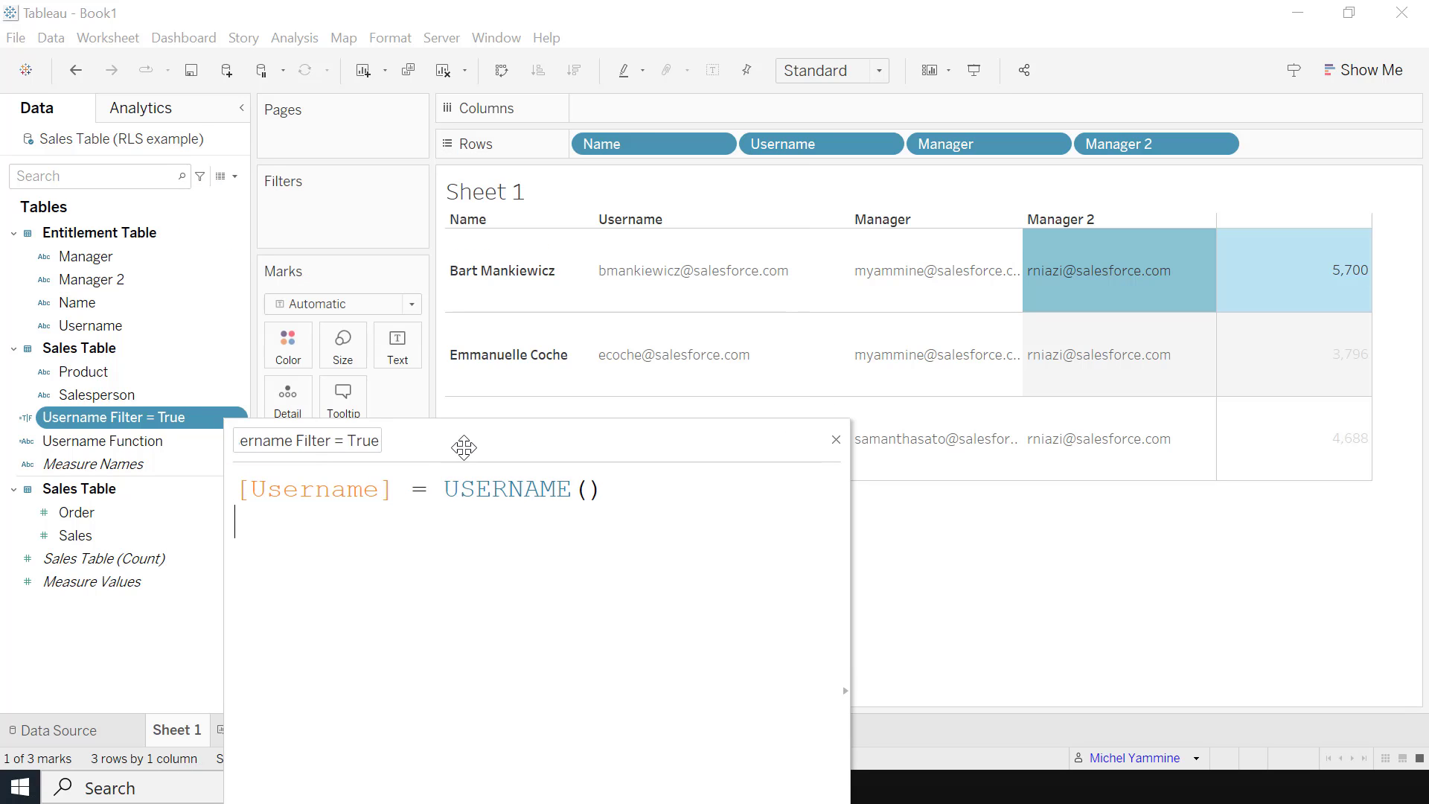
left_click(658, 274)
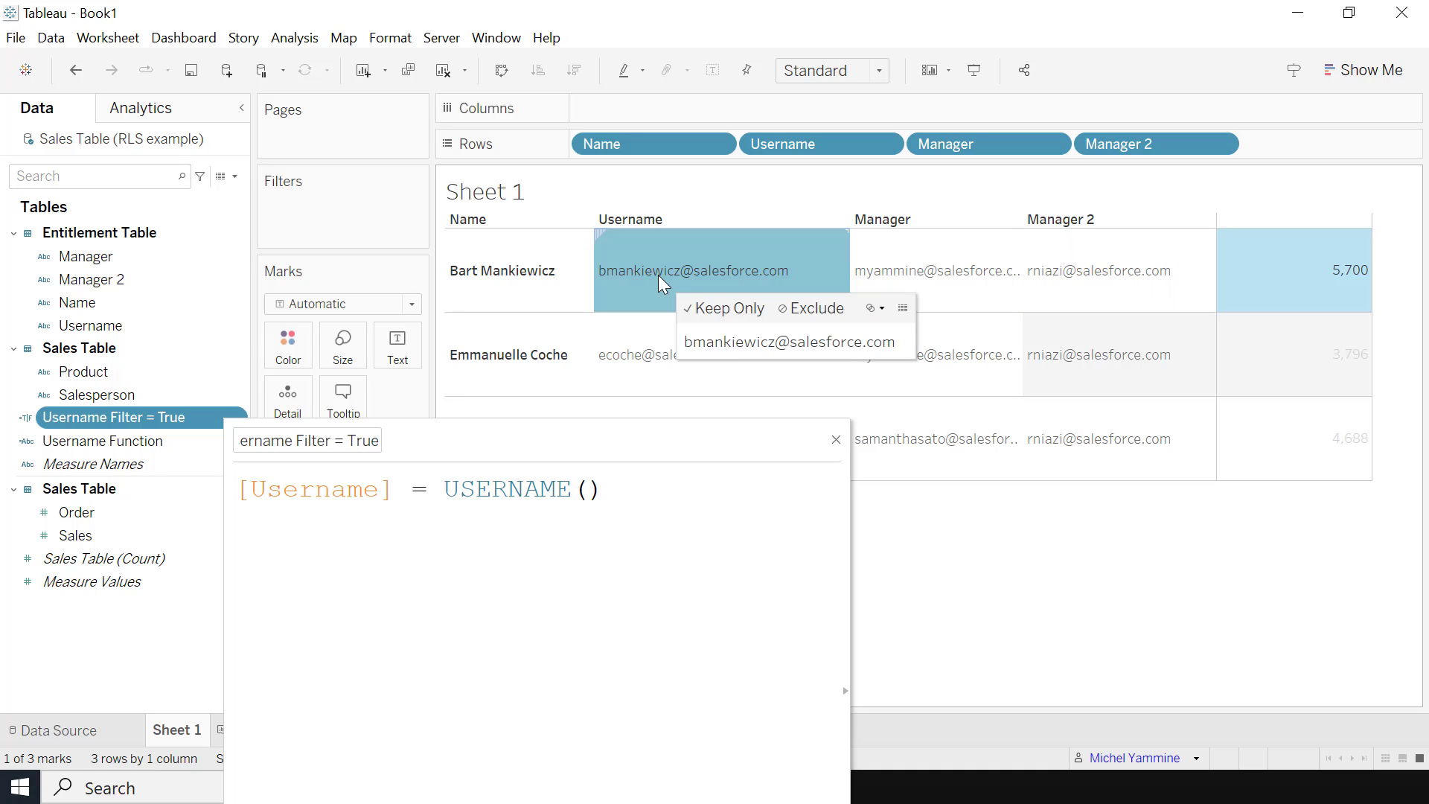
left_click_drag(570, 434, 450, 312)
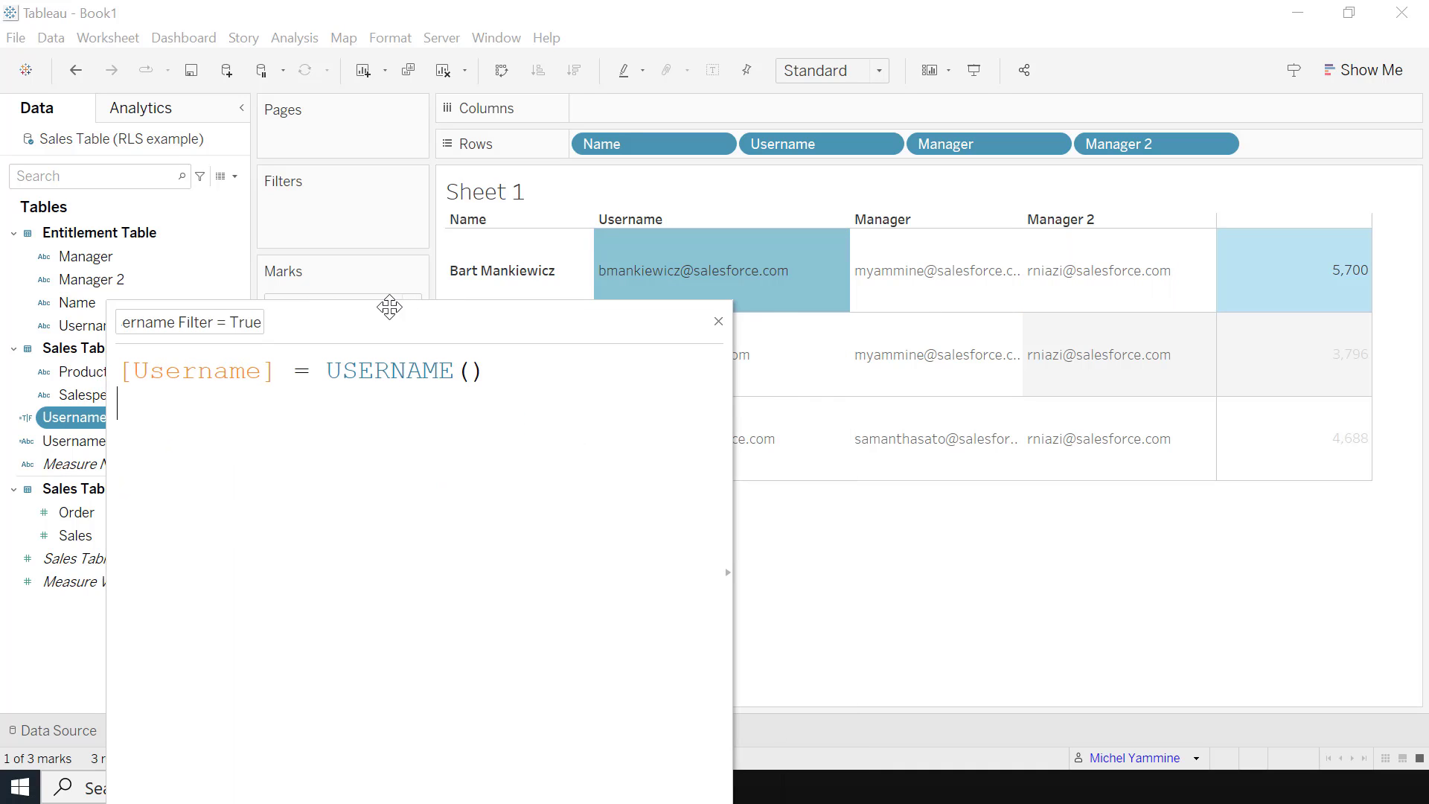
left_click_drag(328, 368, 526, 384)
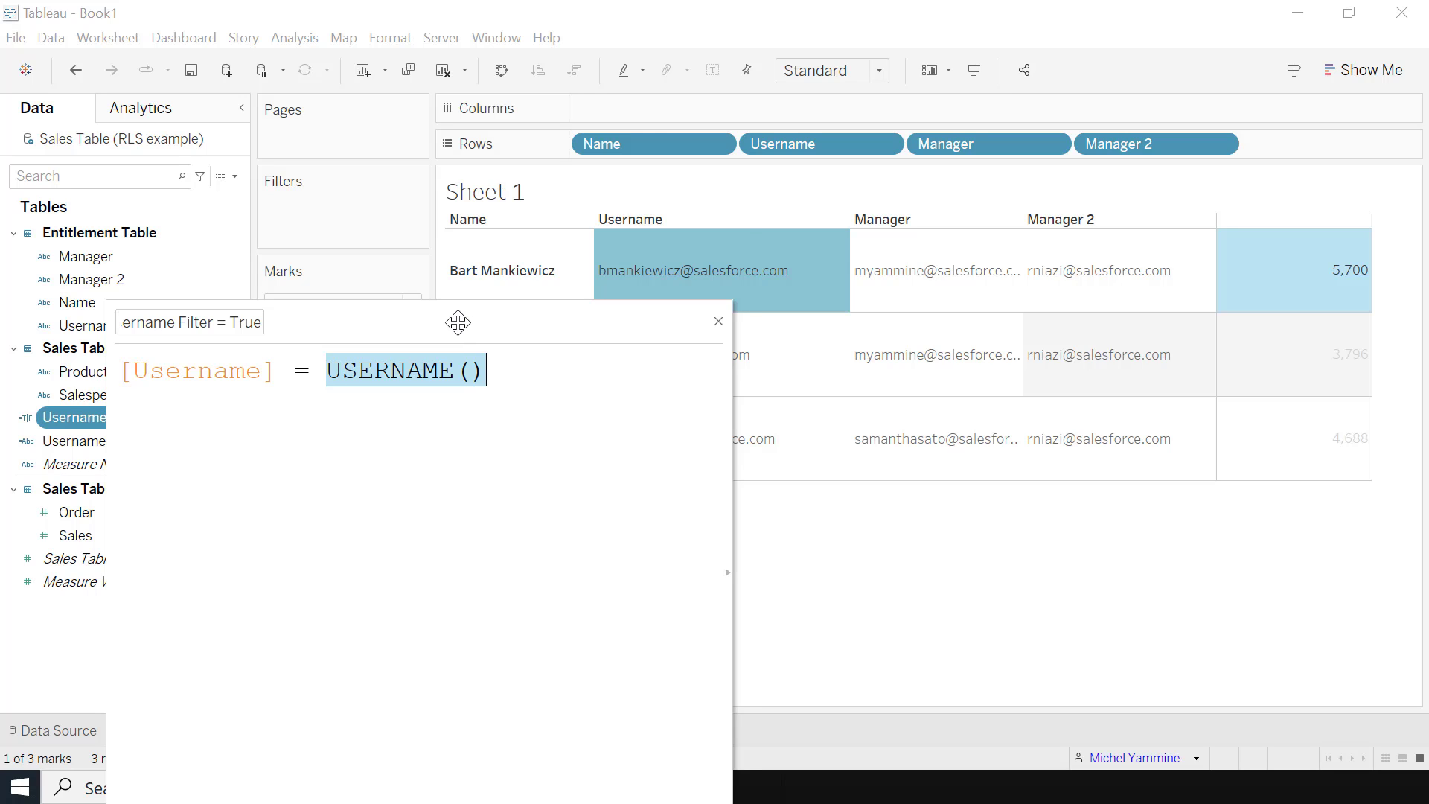
left_click_drag(457, 323, 472, 203)
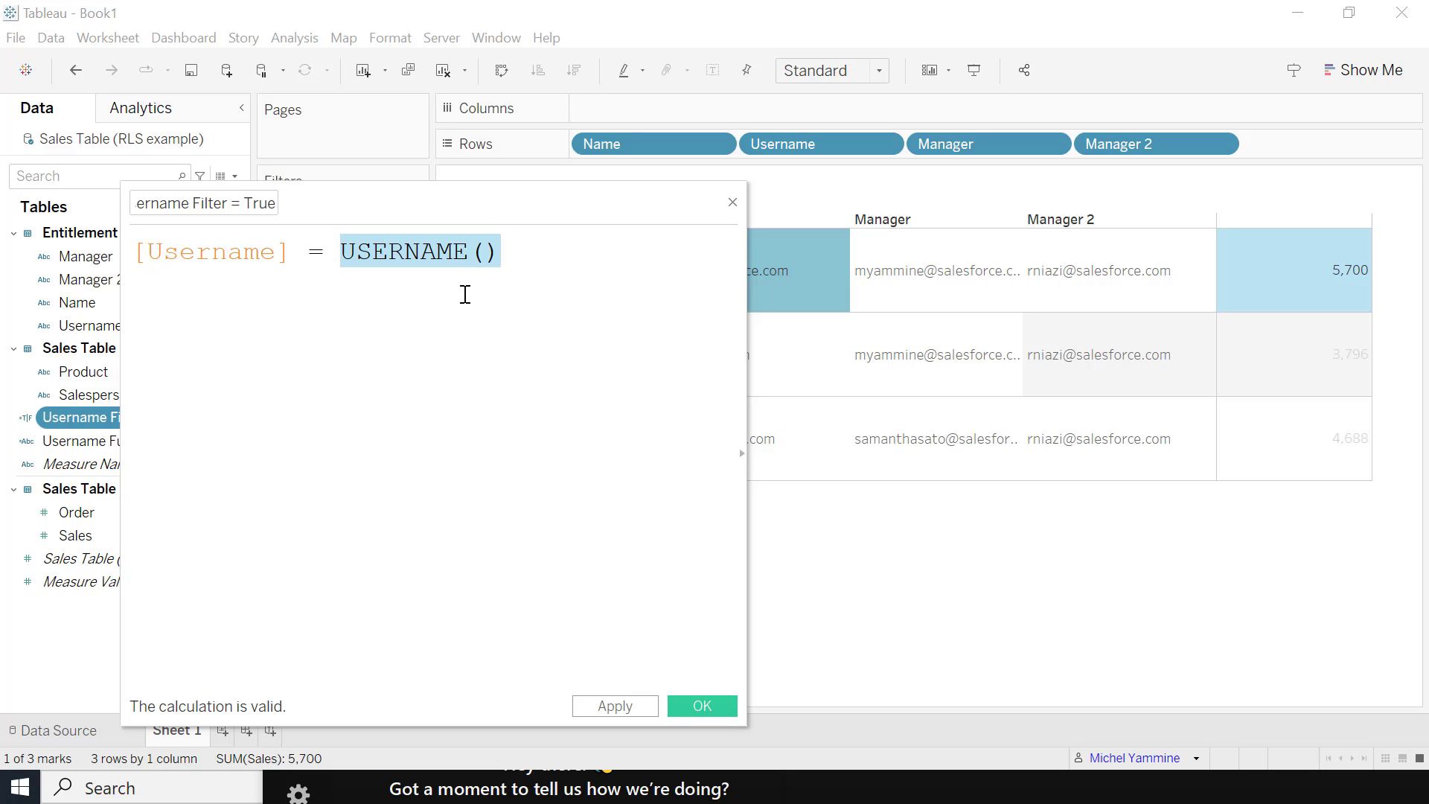
left_click(703, 704)
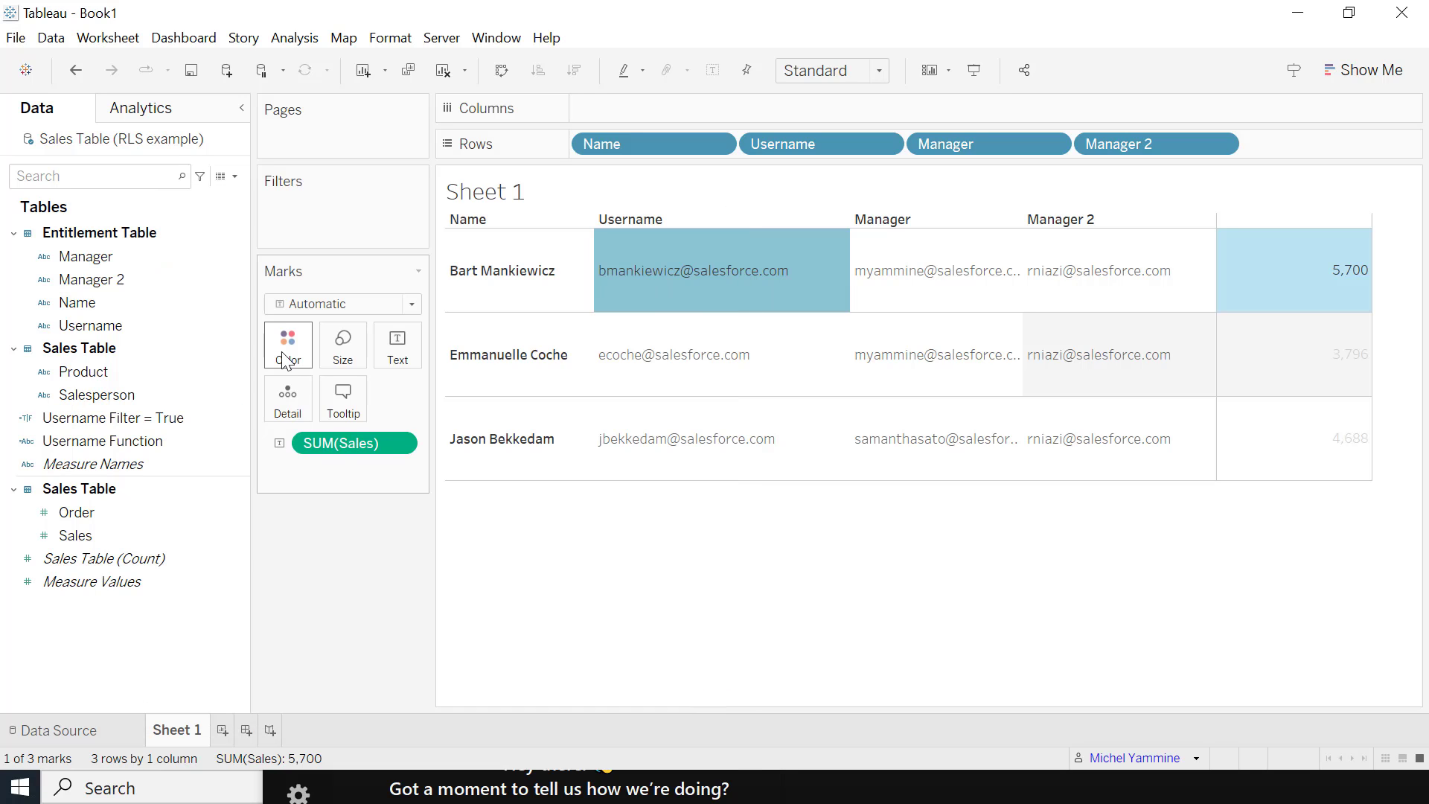
- Add Username Function to the rows between Username and Manager and compare its values with the Username column
left_click_drag(130, 440, 895, 152)
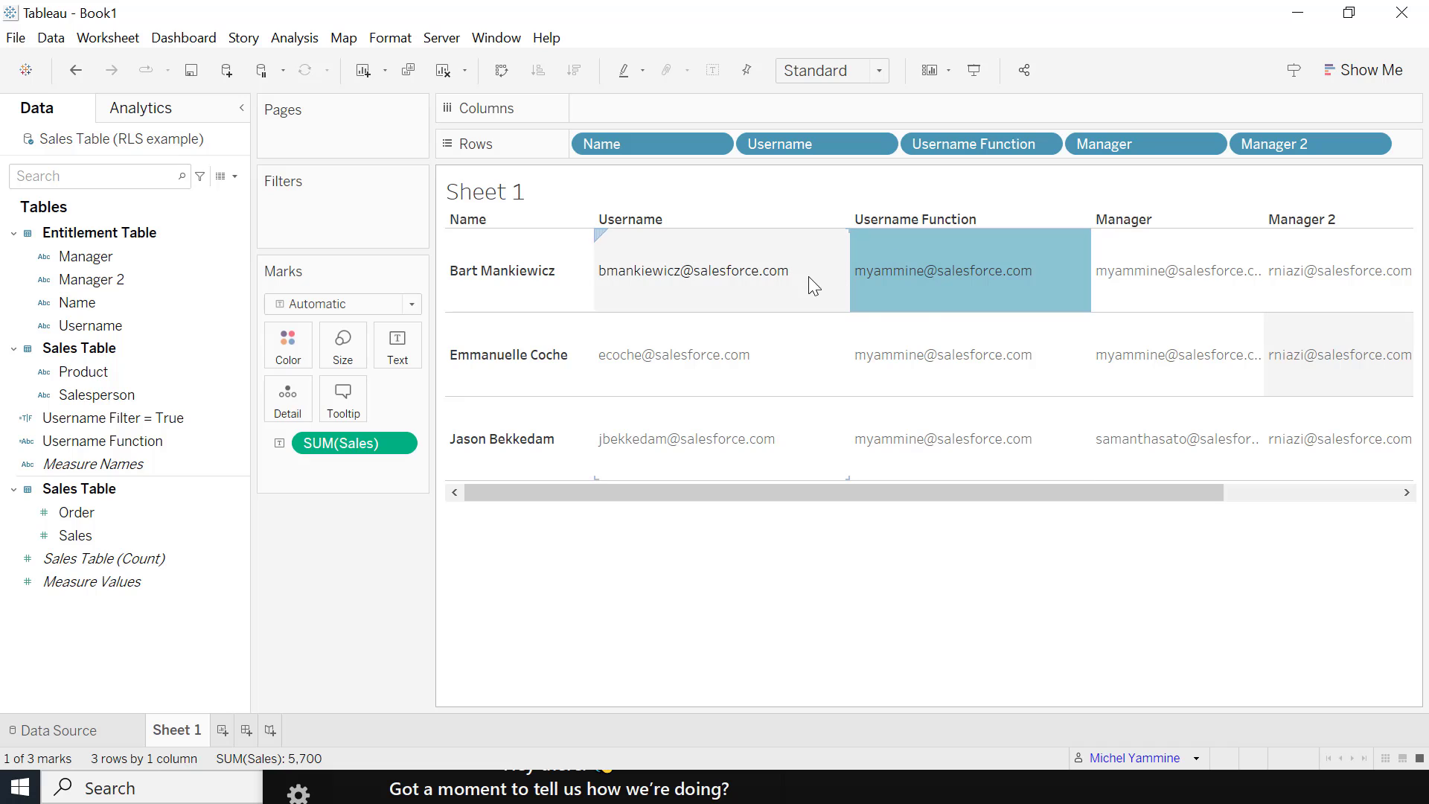
left_click(766, 289)
left_click(892, 266)
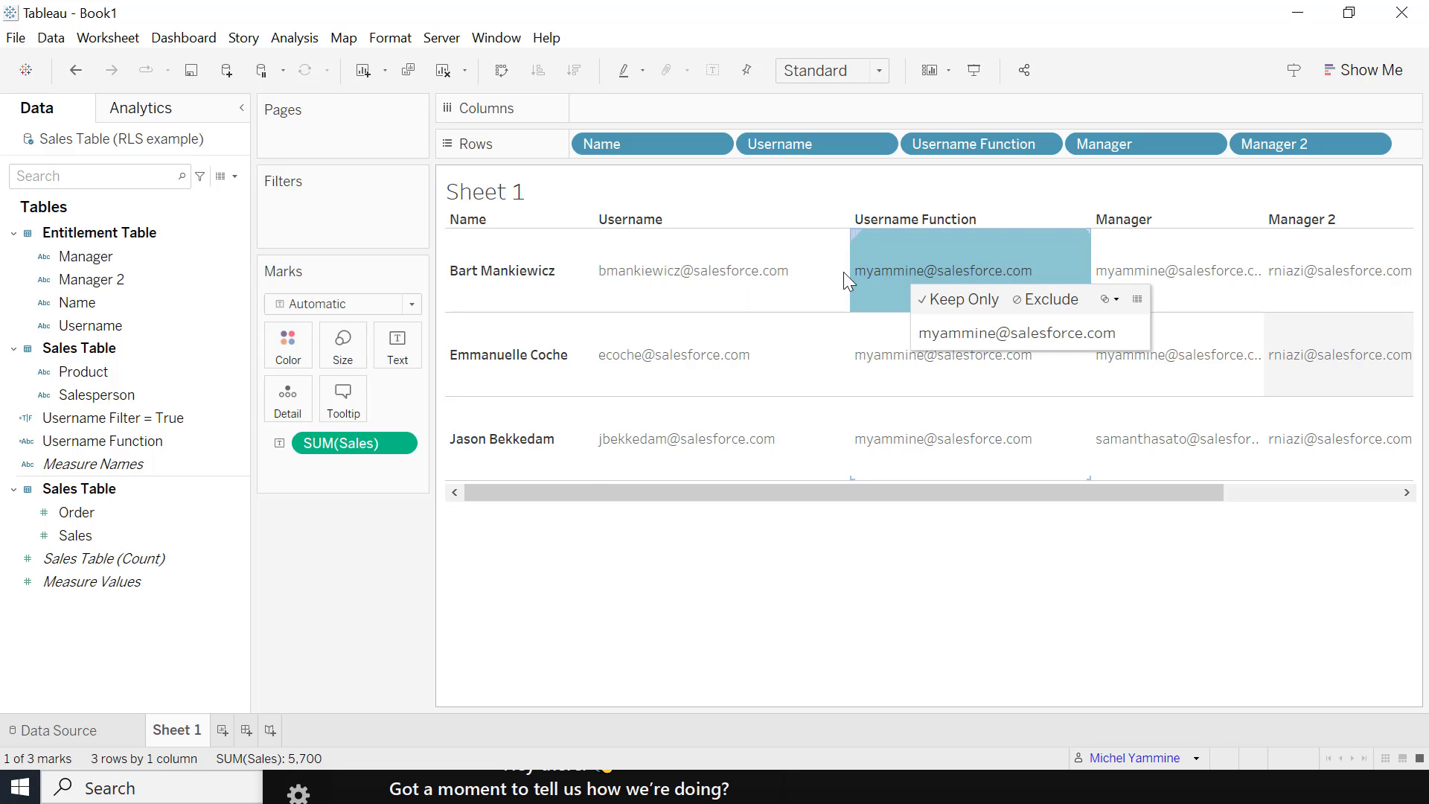
left_click(801, 271)
left_click(968, 248)
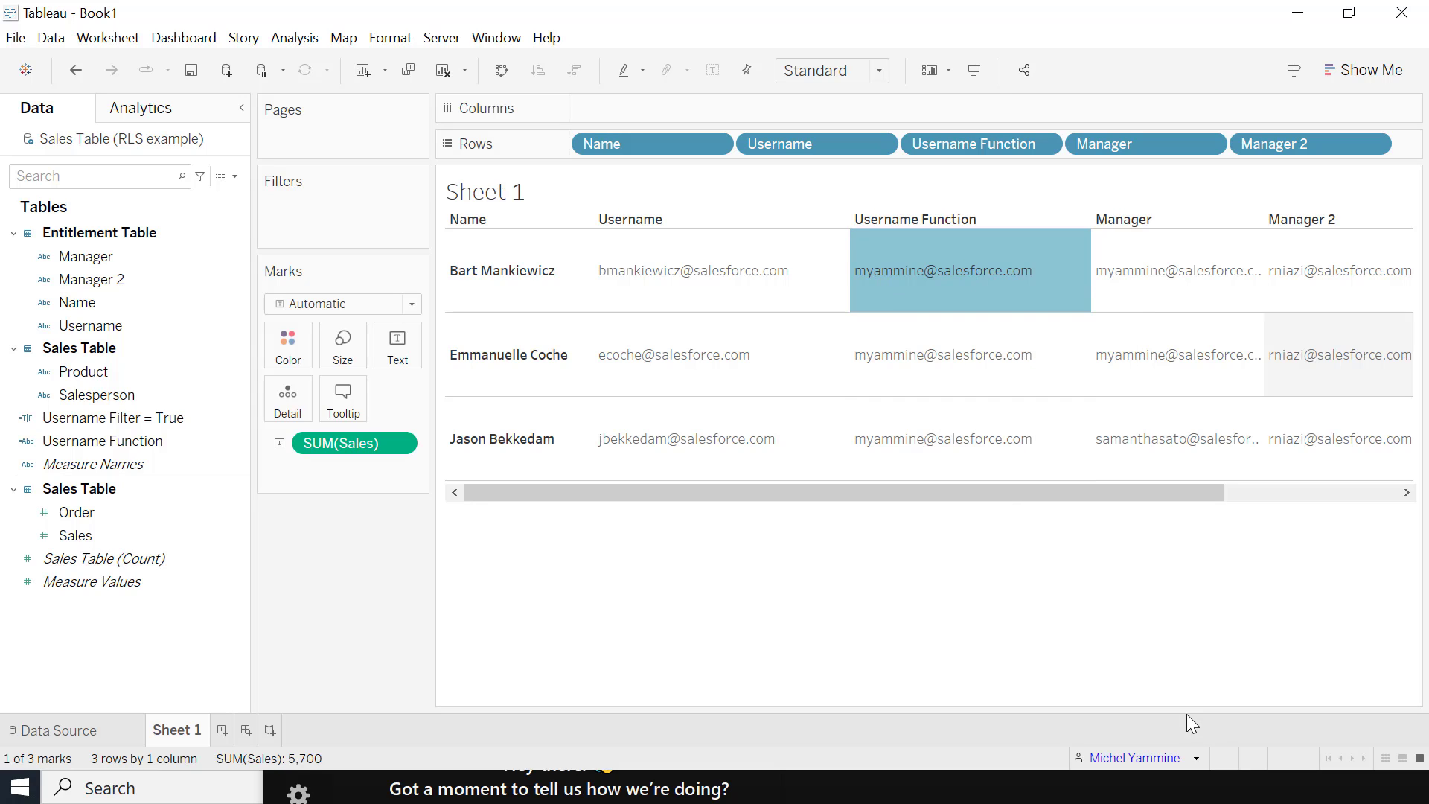
- Preview the sheet as the salesperson in the table's last row using Filter as User
left_click(1196, 758)
scroll(1159, 610, "up", 3)
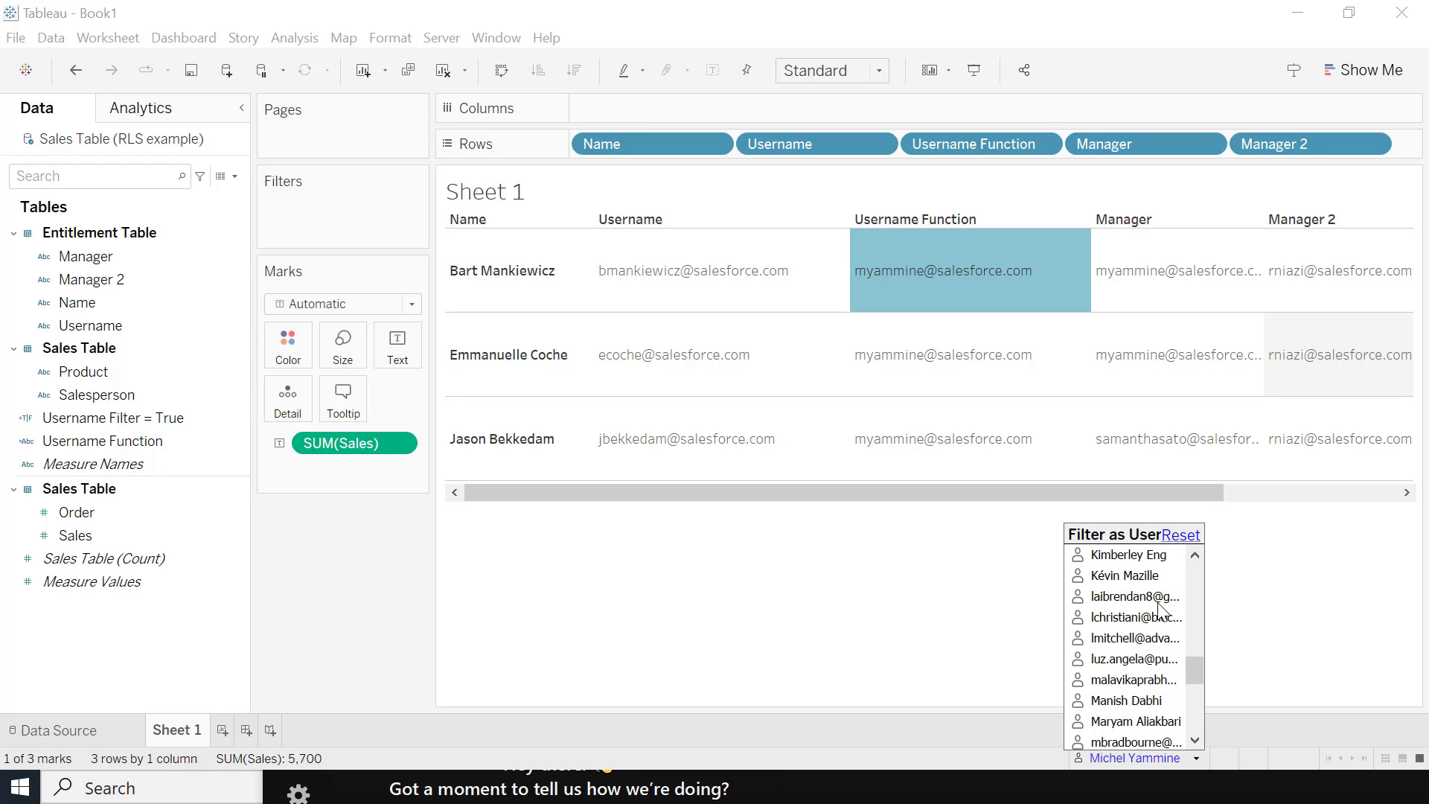
left_click(1134, 596)
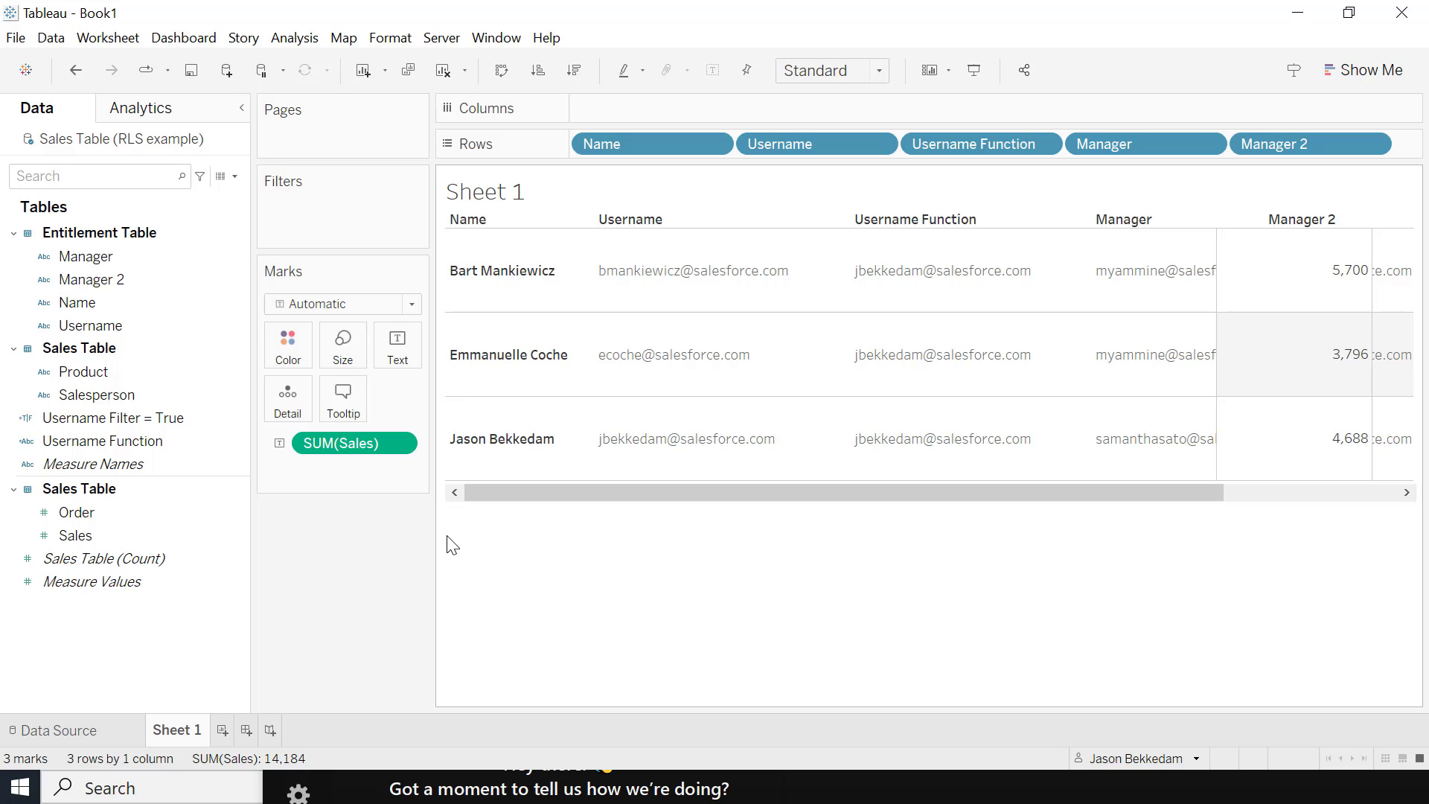
- Filter the sheet by Username Filter = True, keeping only True, and inspect the remaining row up to its sales value
left_click_drag(137, 419, 329, 229)
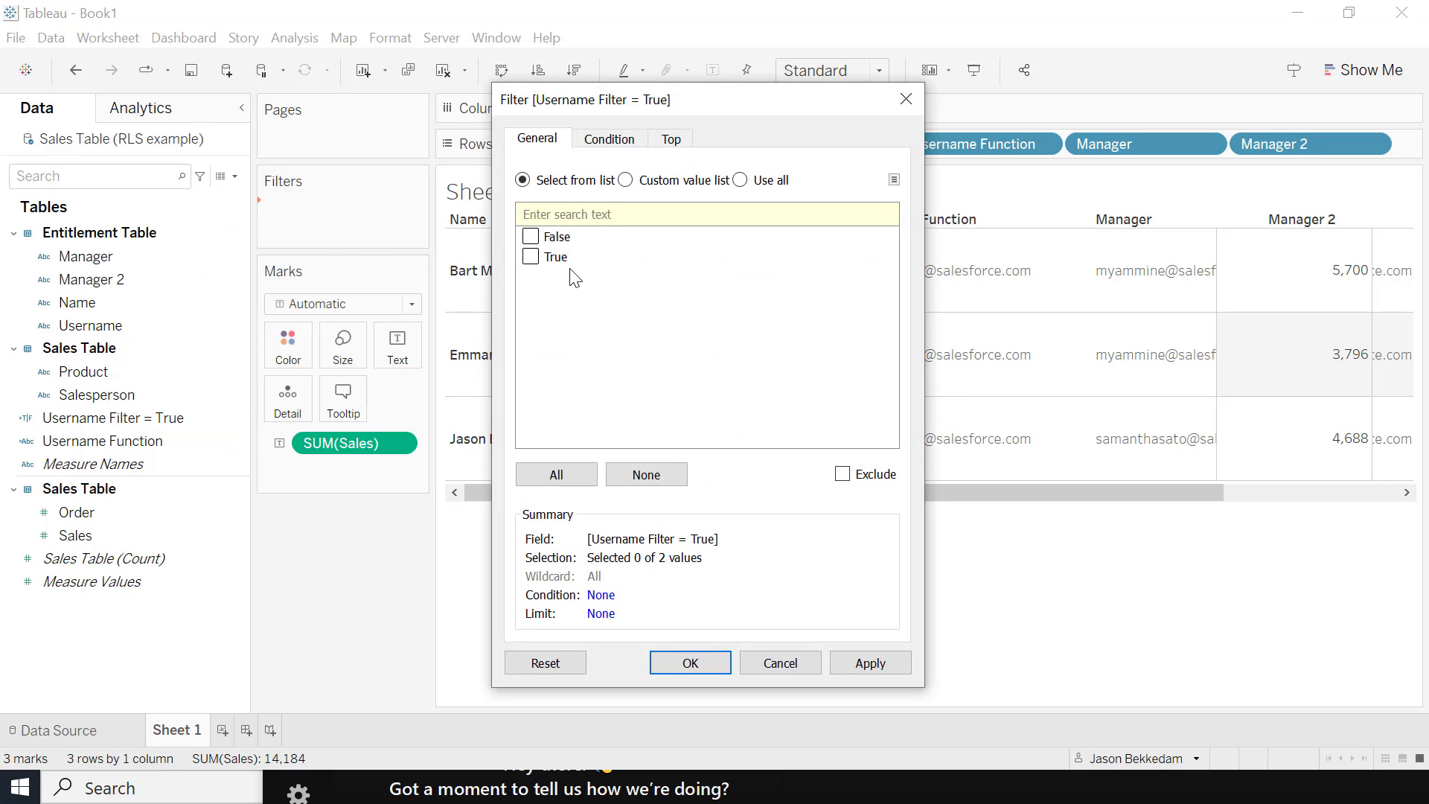
left_click(675, 661)
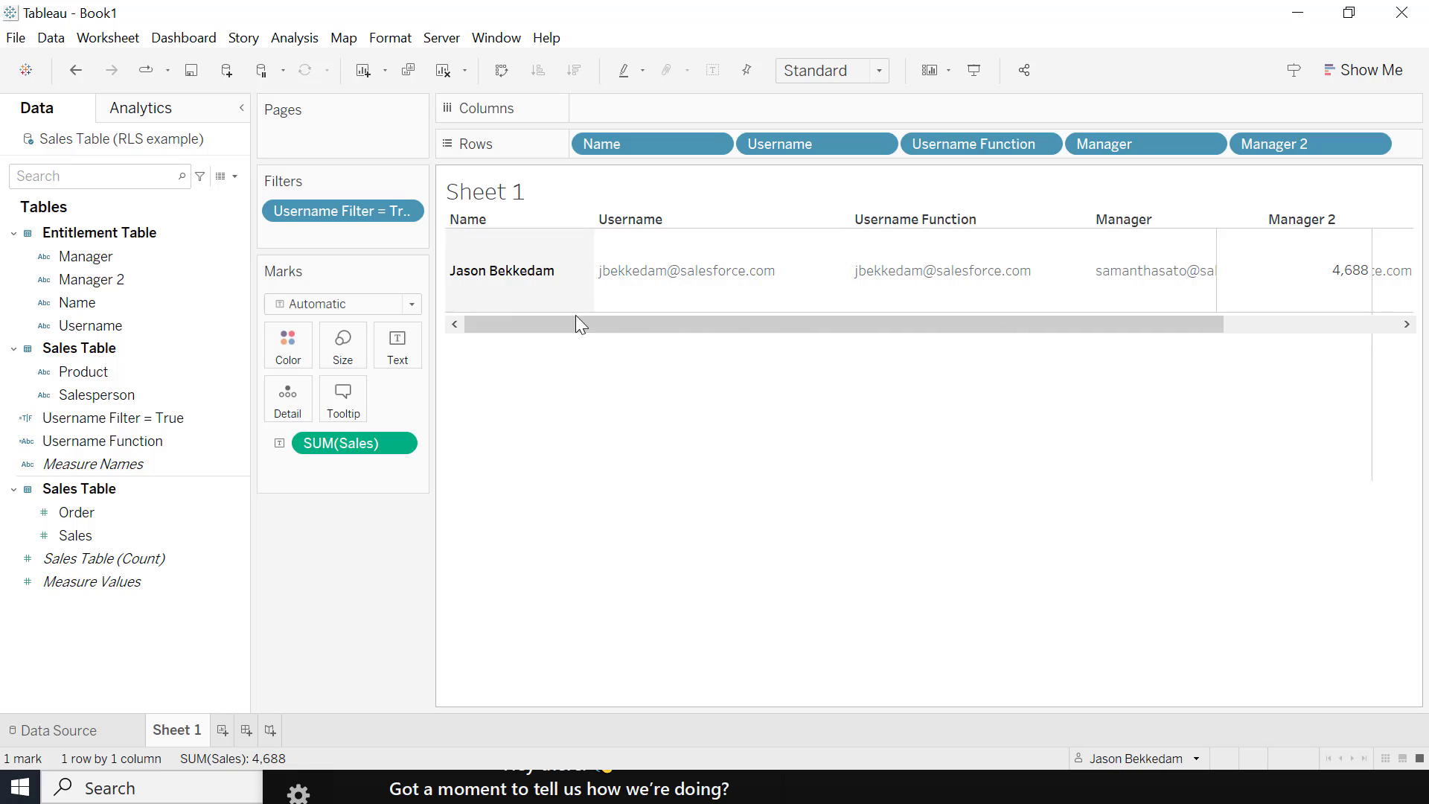
left_click_drag(575, 324, 1039, 312)
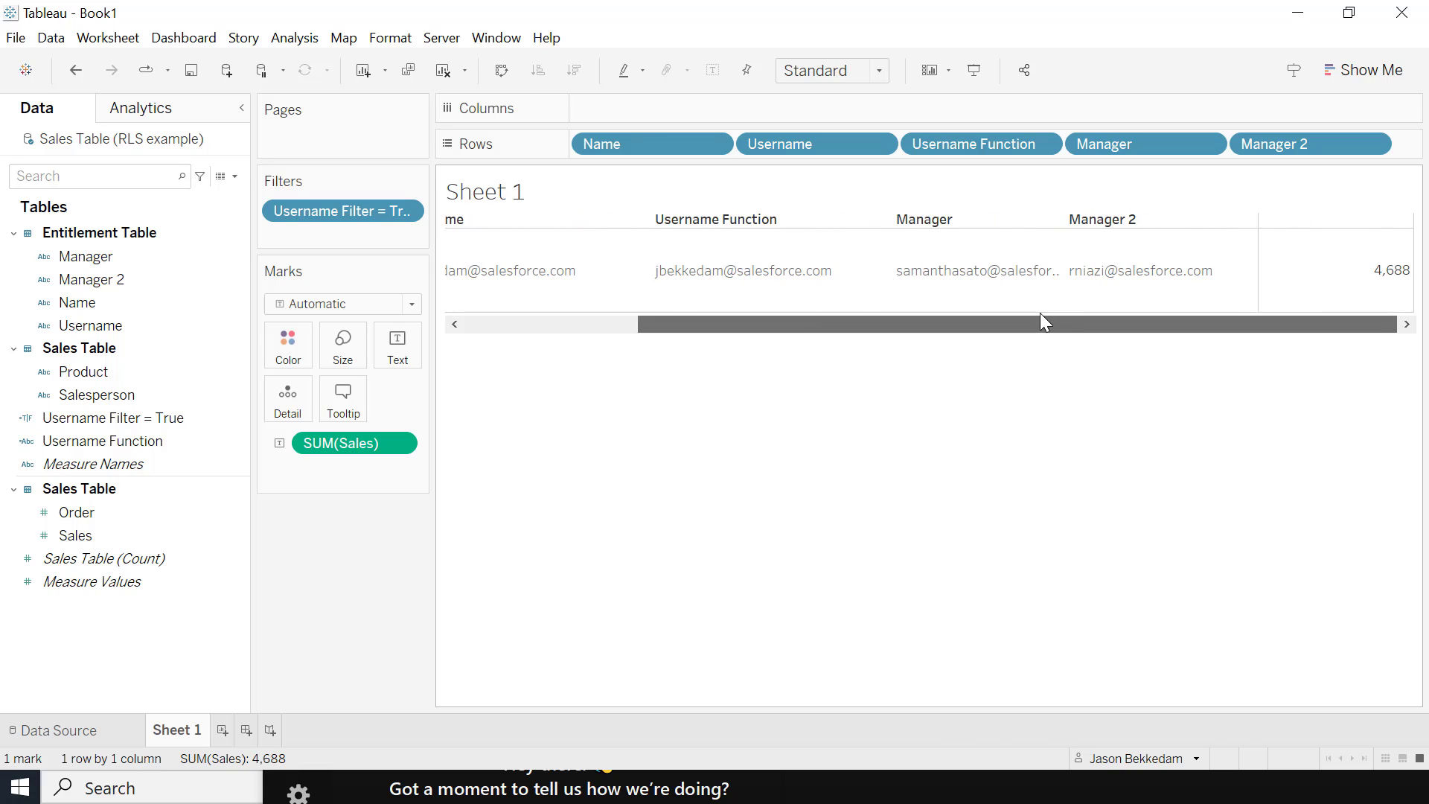
mouse_move(1296, 264)
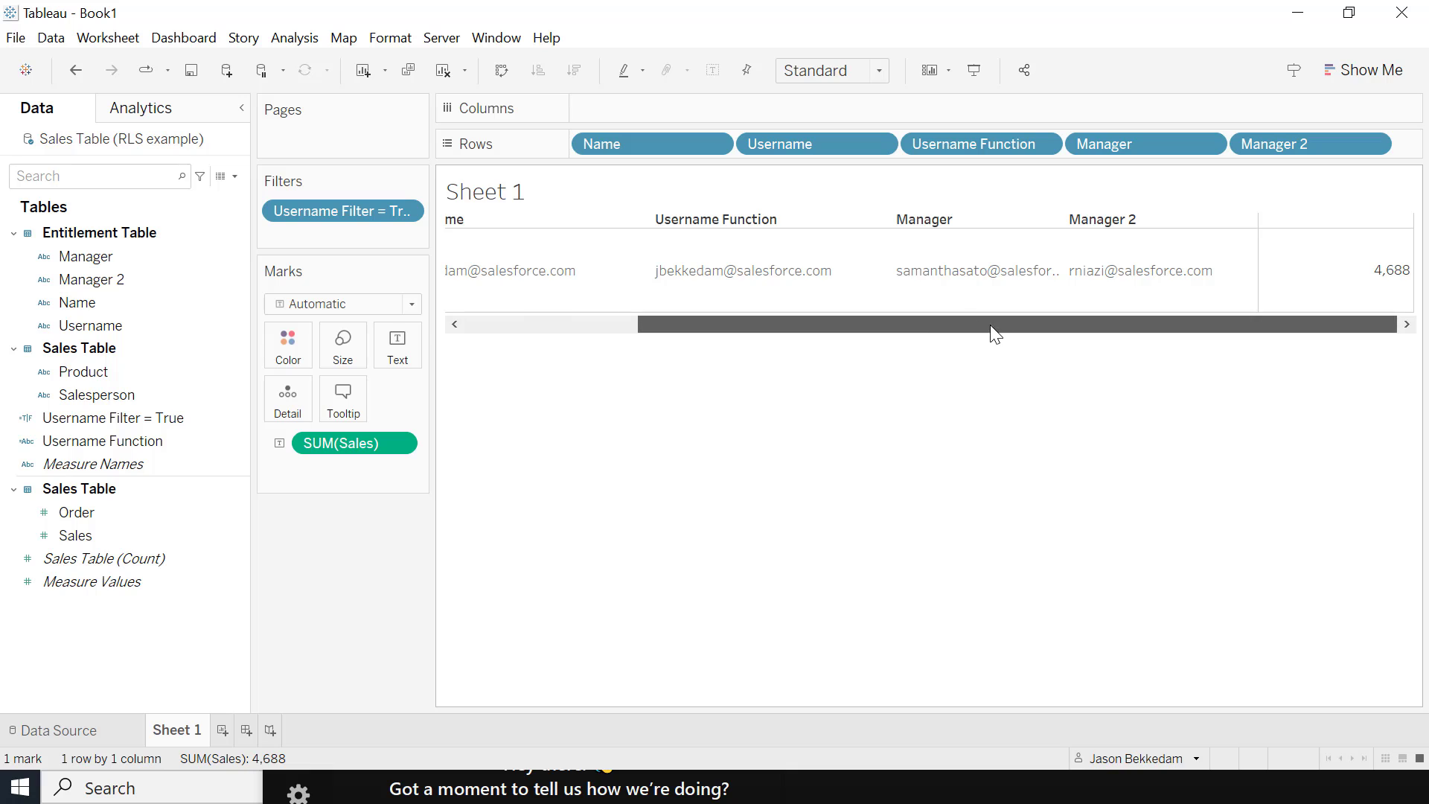
- Extend the Username Filter = True calculation with a second line, OR USERNAME() = [Manager], and save it
left_click_drag(989, 325, 1033, 325)
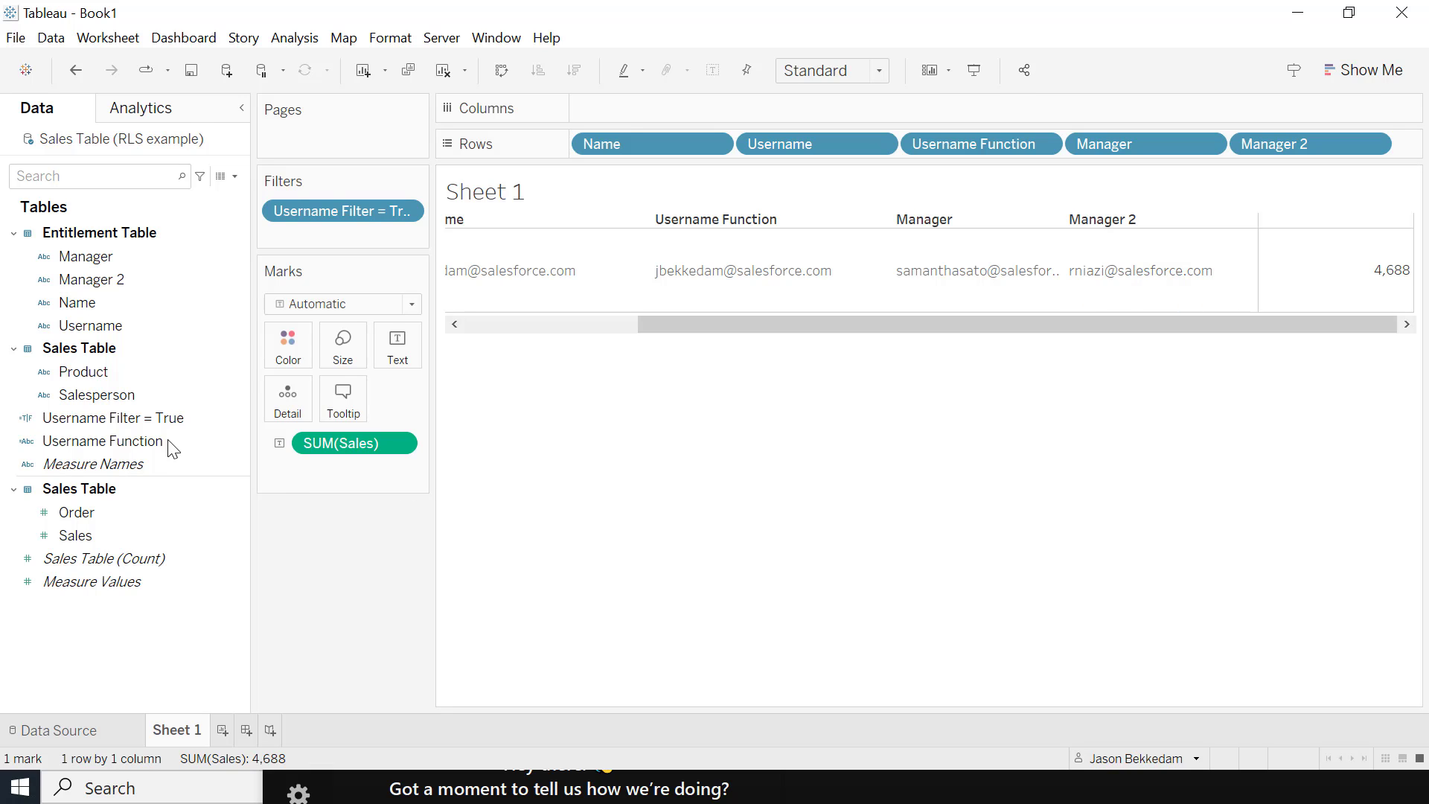
right_click(150, 418)
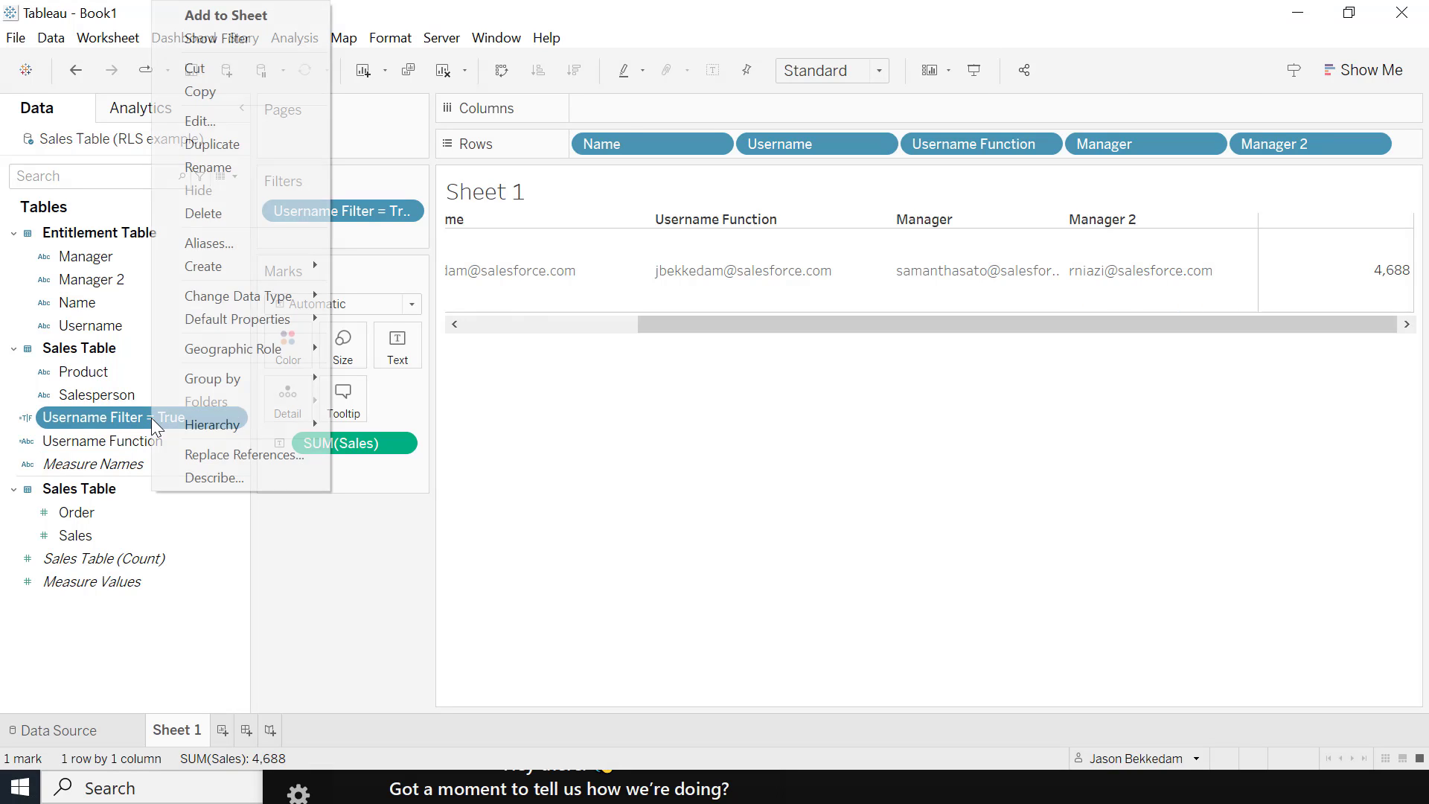
left_click(194, 119)
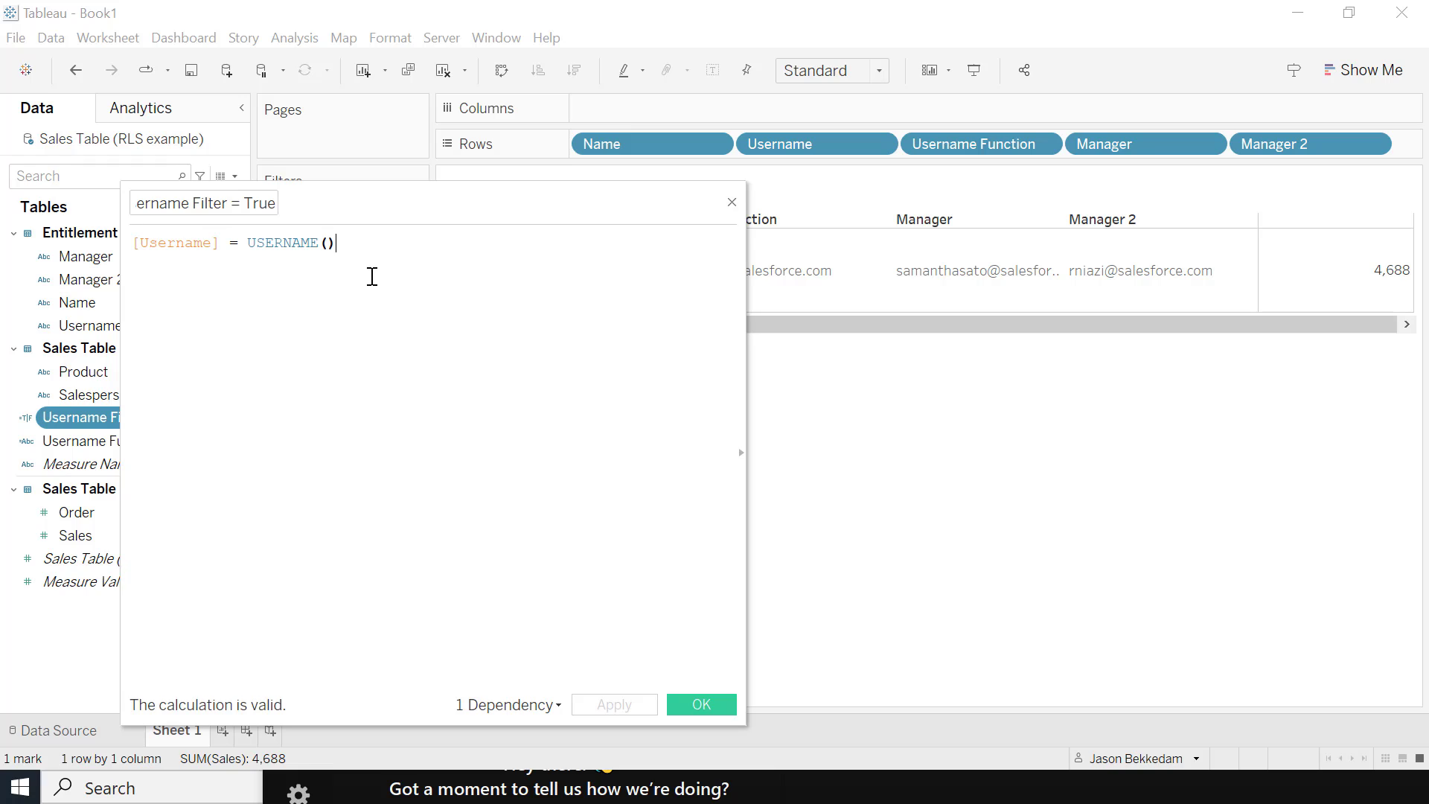
key("Return")
type("OR")
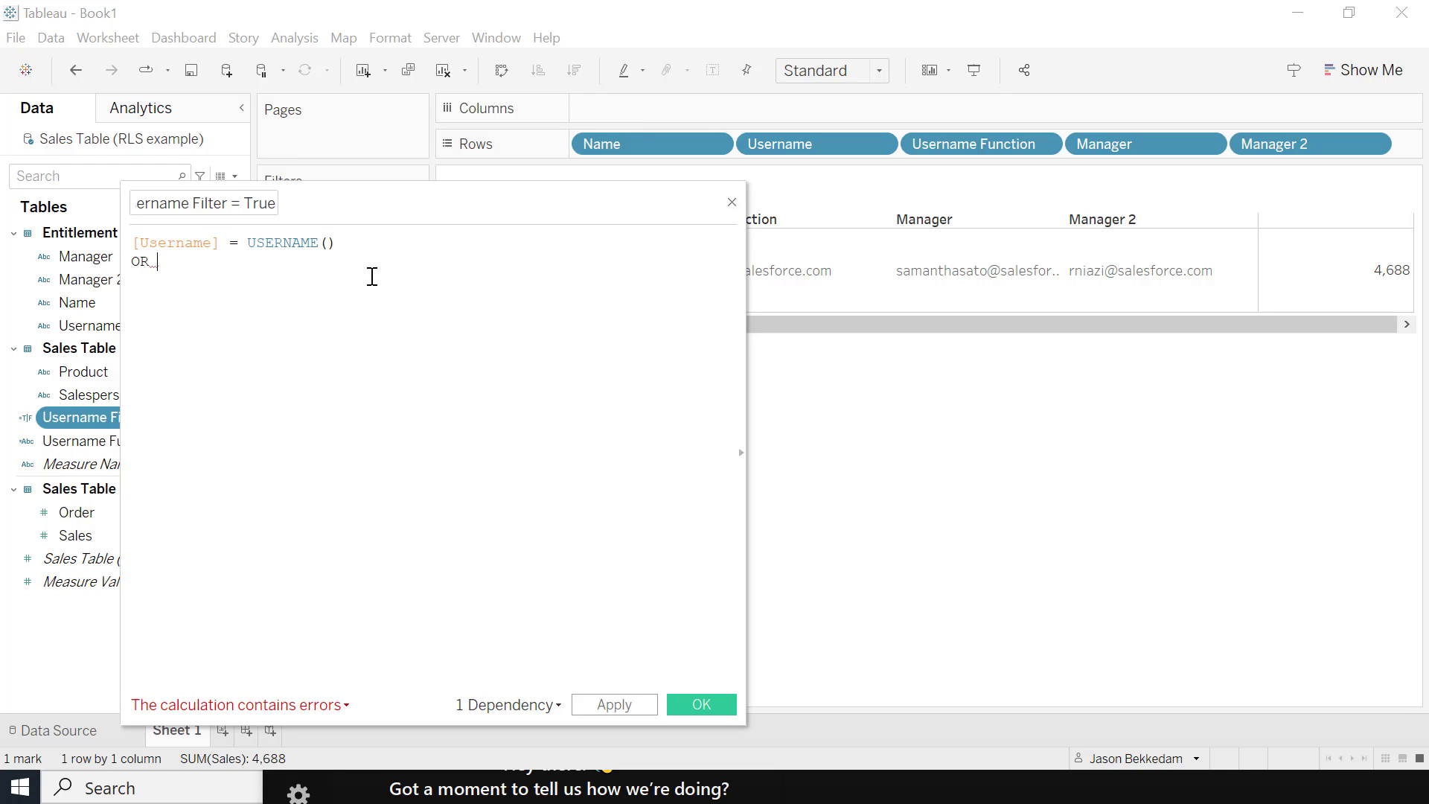
type(" Mana")
key("BackSpace")
key("BackSpace")
key("BackSpace")
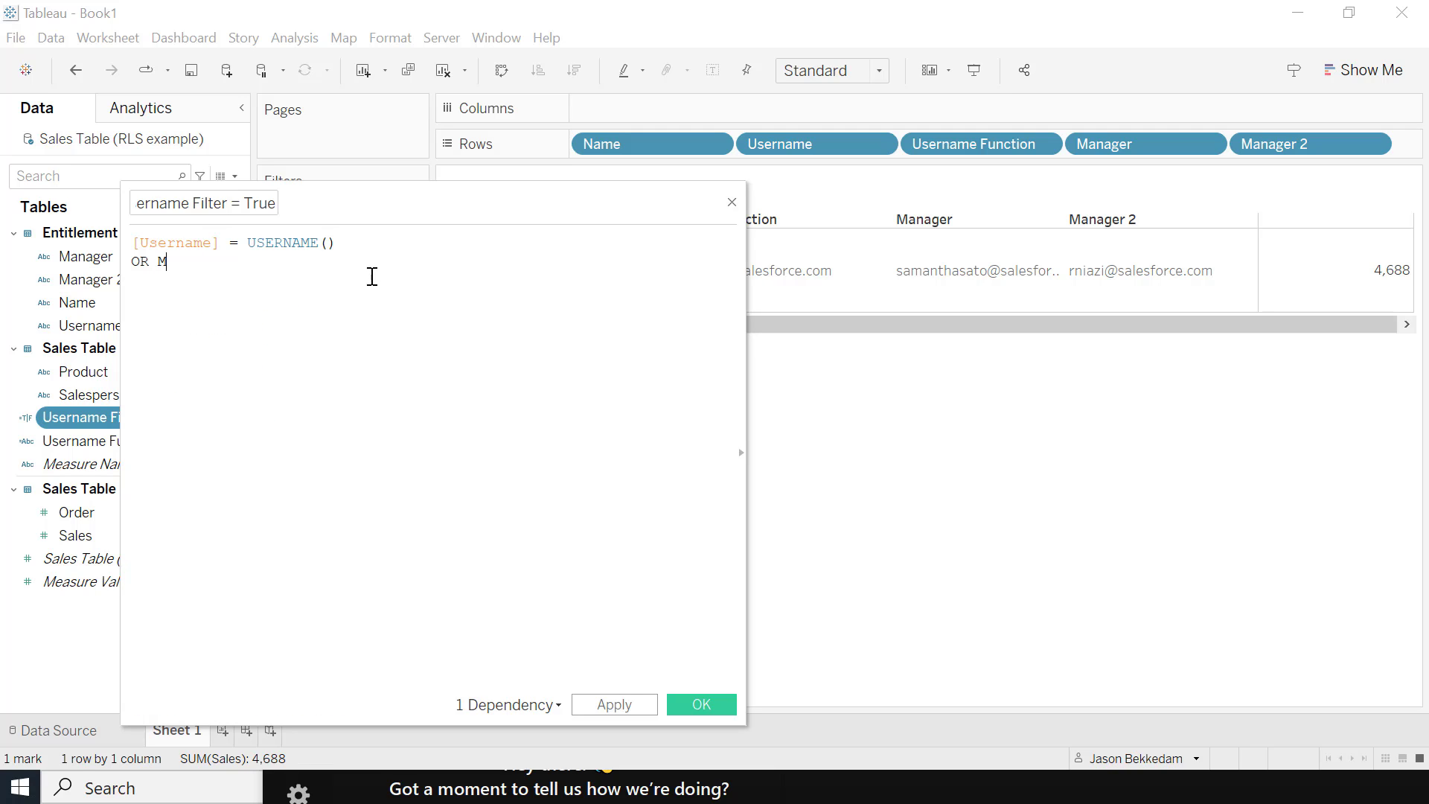
type("USERN")
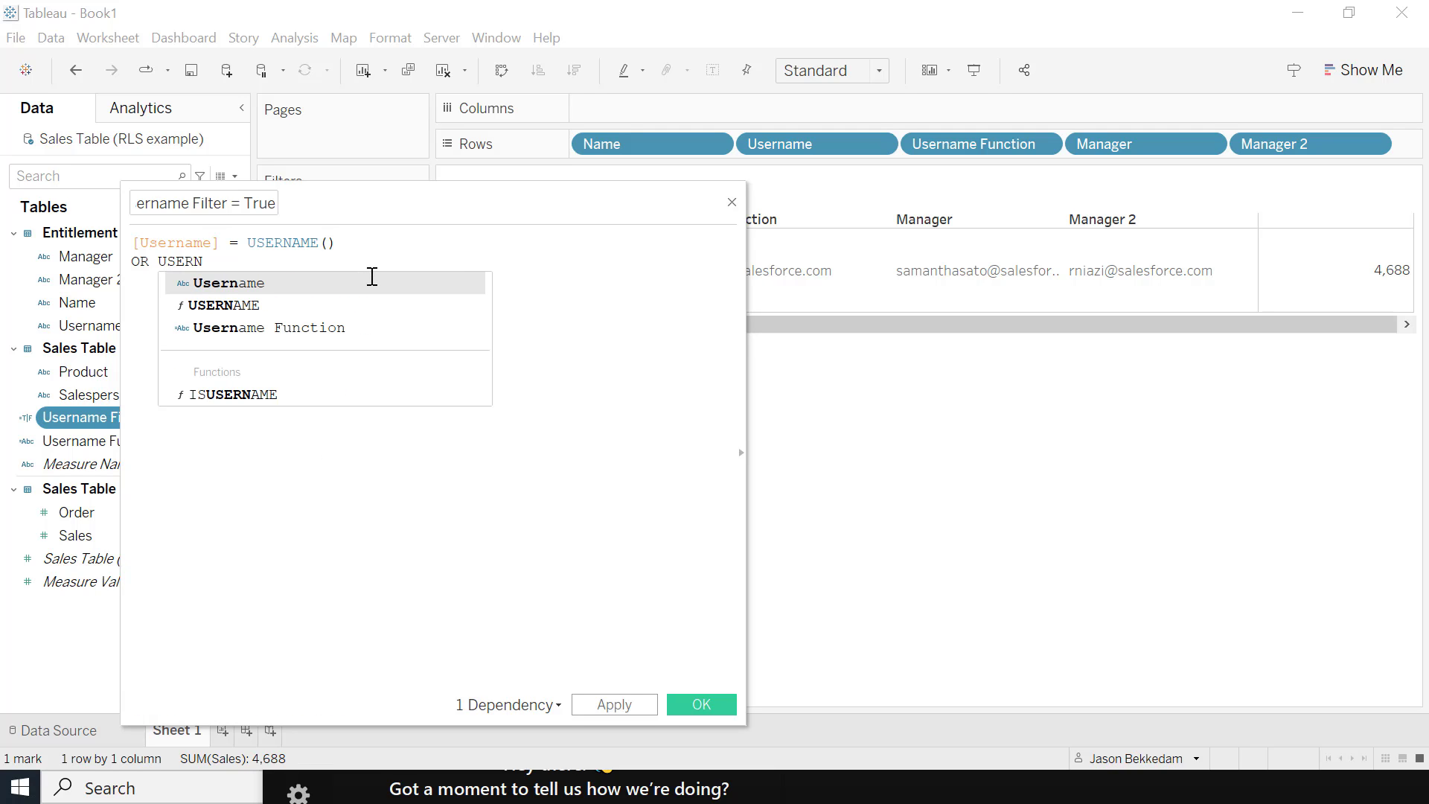
left_click(315, 306)
scroll(319, 307, "up", 2)
scroll(318, 307, "up", 1)
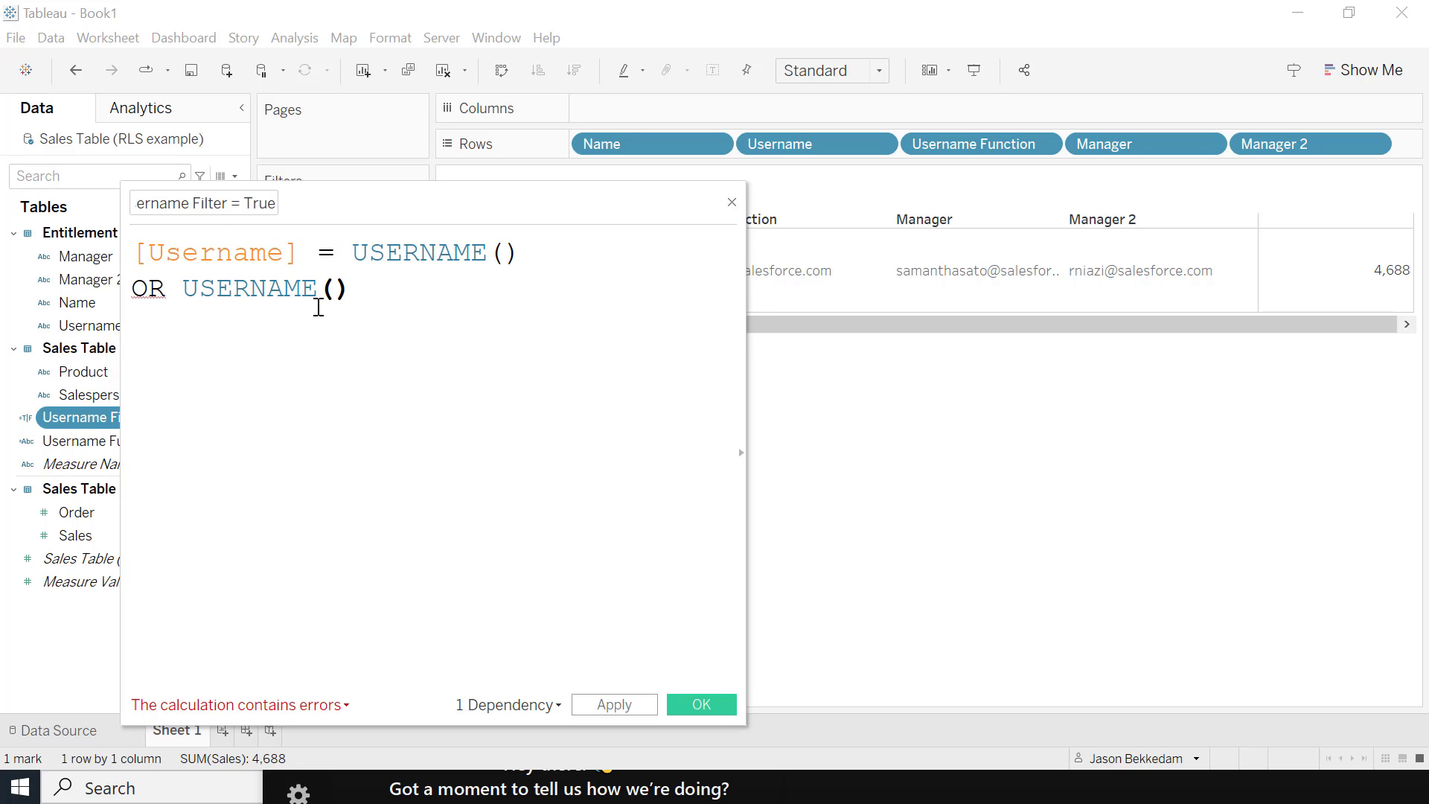
type("= manag")
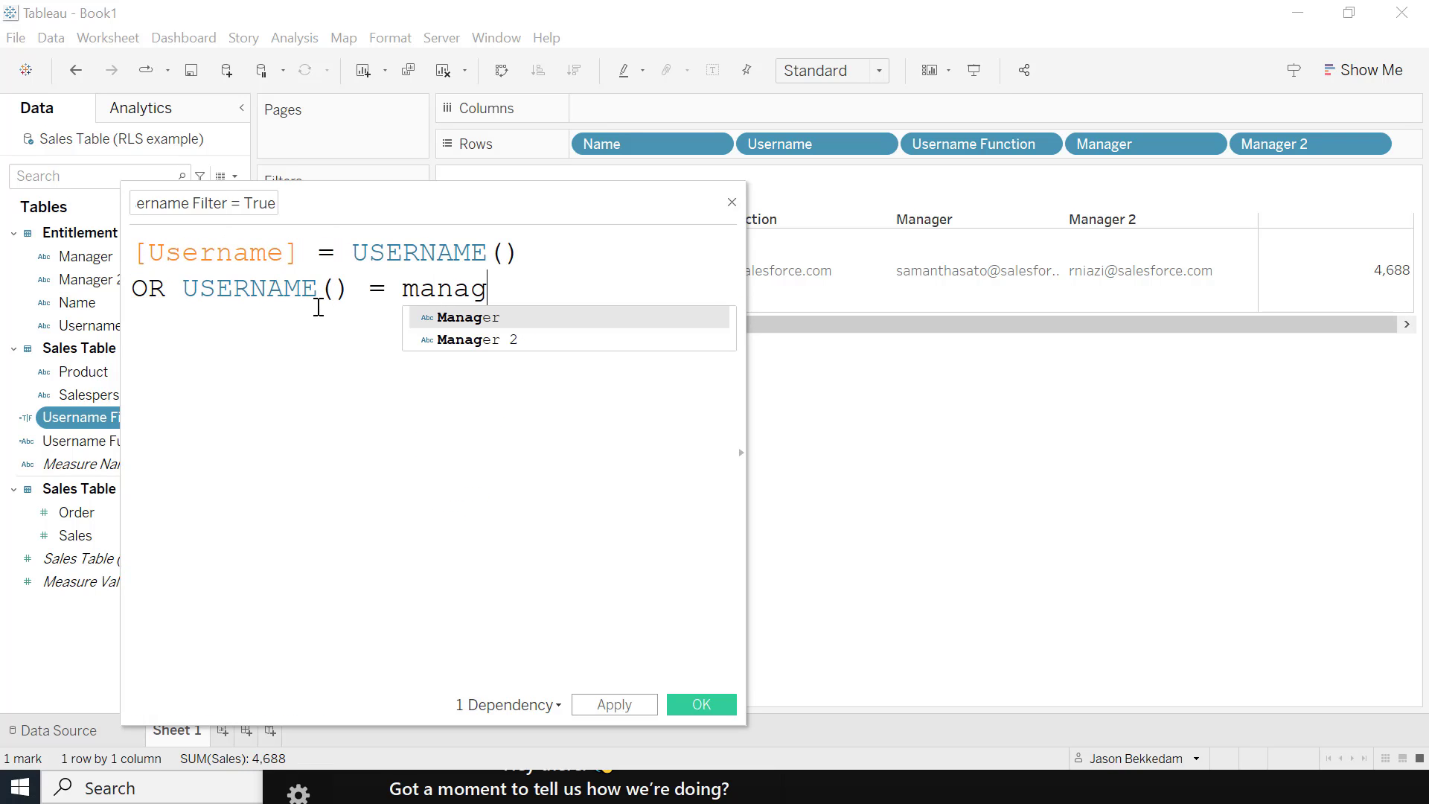
left_click(478, 324)
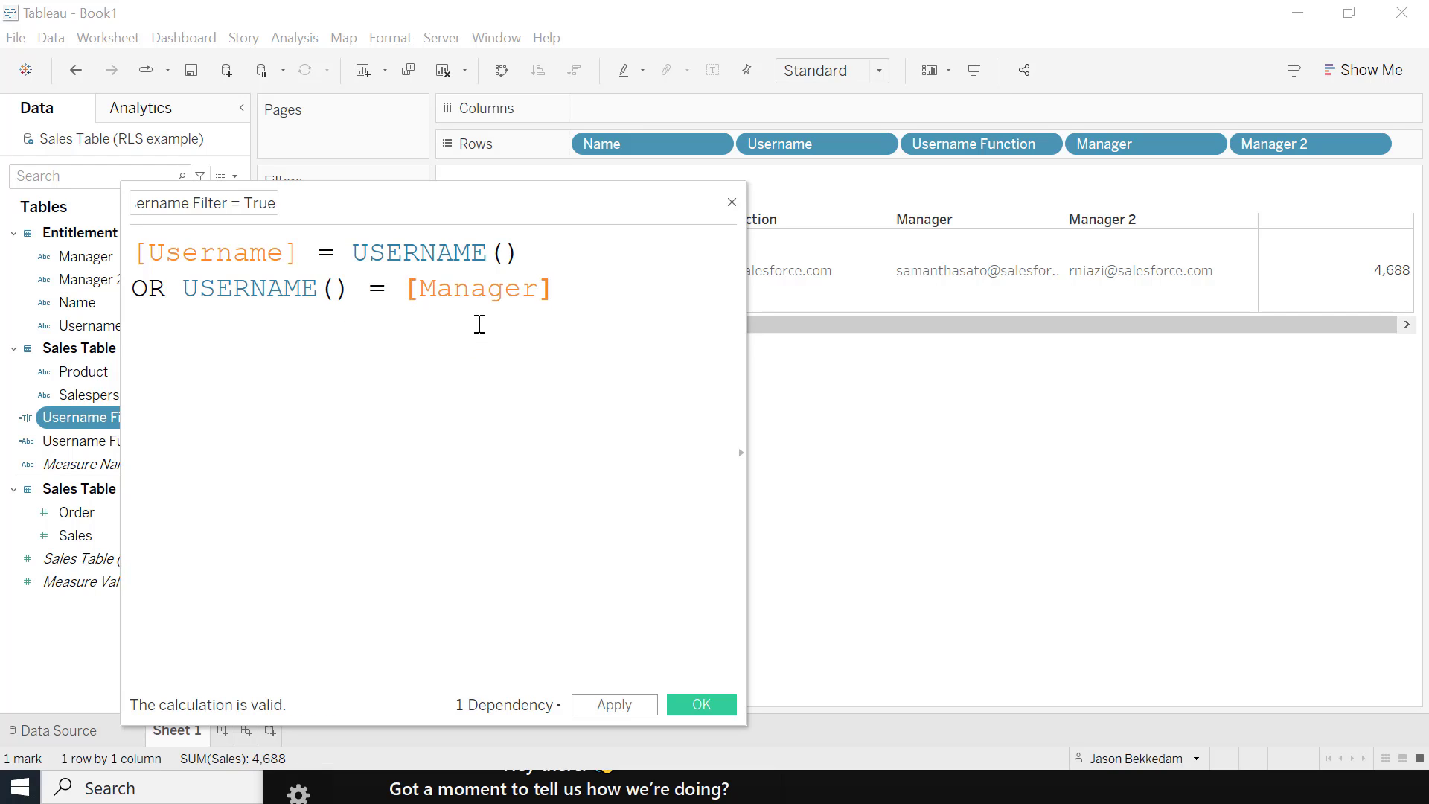
left_click(703, 703)
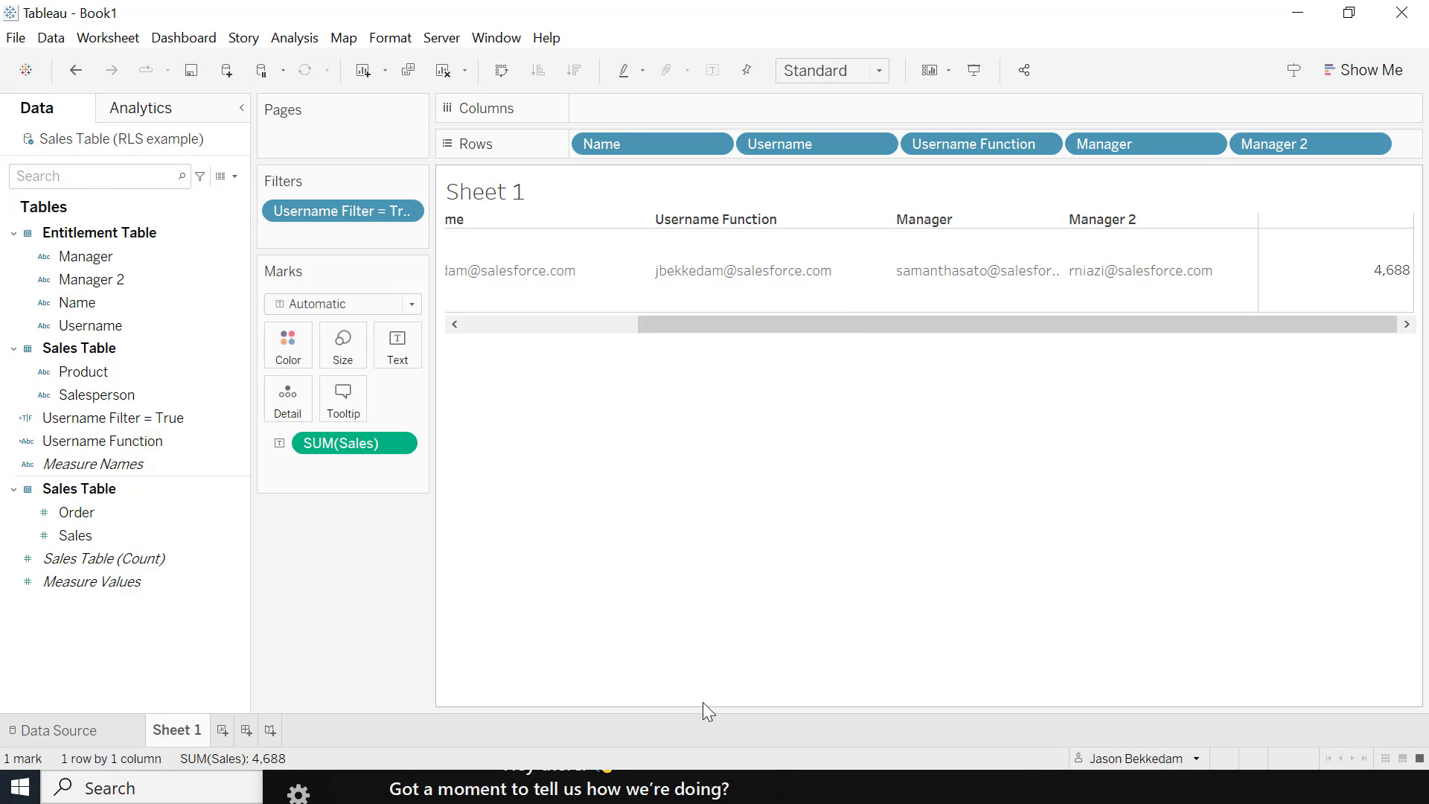
- Check the managers in Excel's Entitlement Table and preview the Tableau sheet as the first salesperson's manager using Filter as User
left_click(1196, 759)
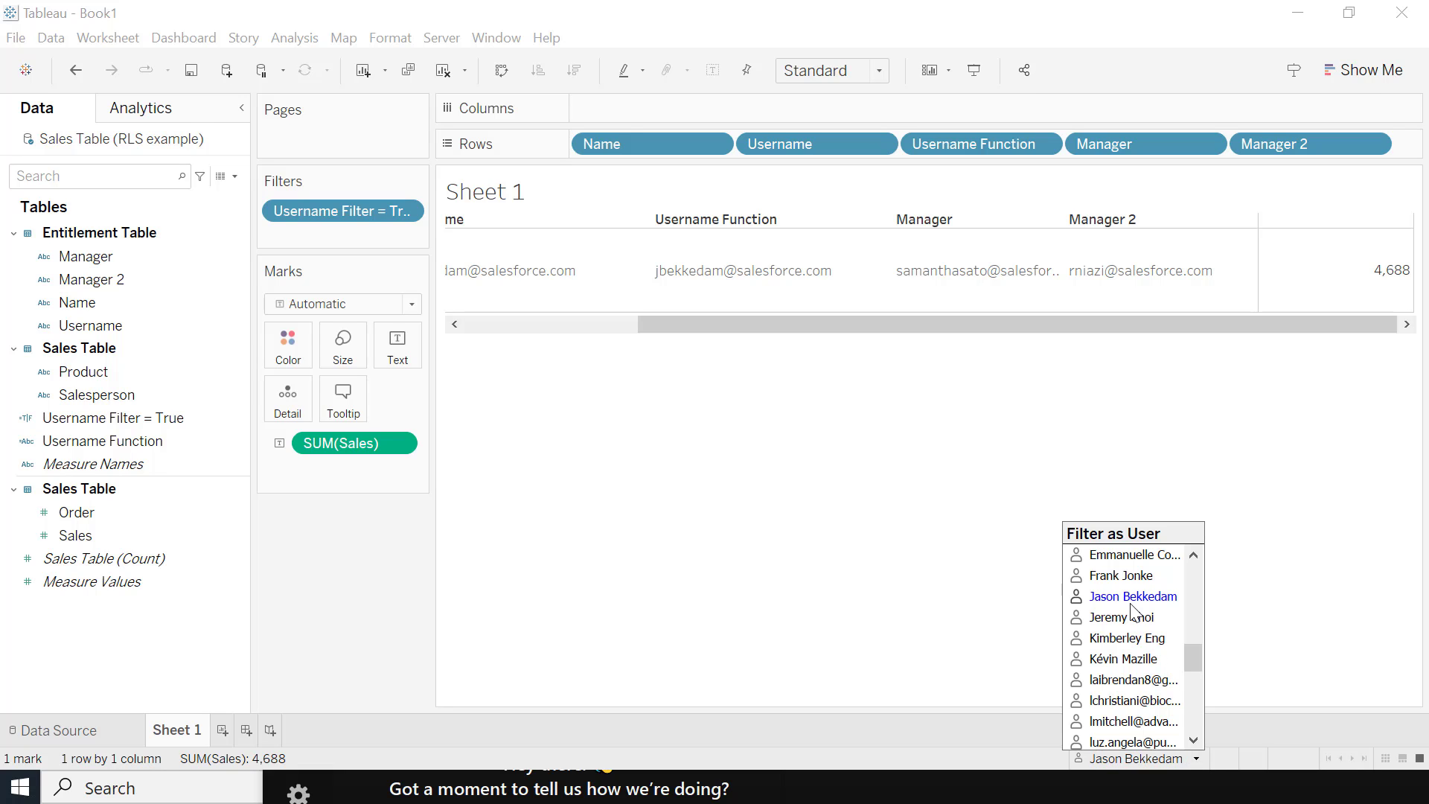
scroll(1131, 610, "up", 1)
scroll(1132, 612, "up", 2)
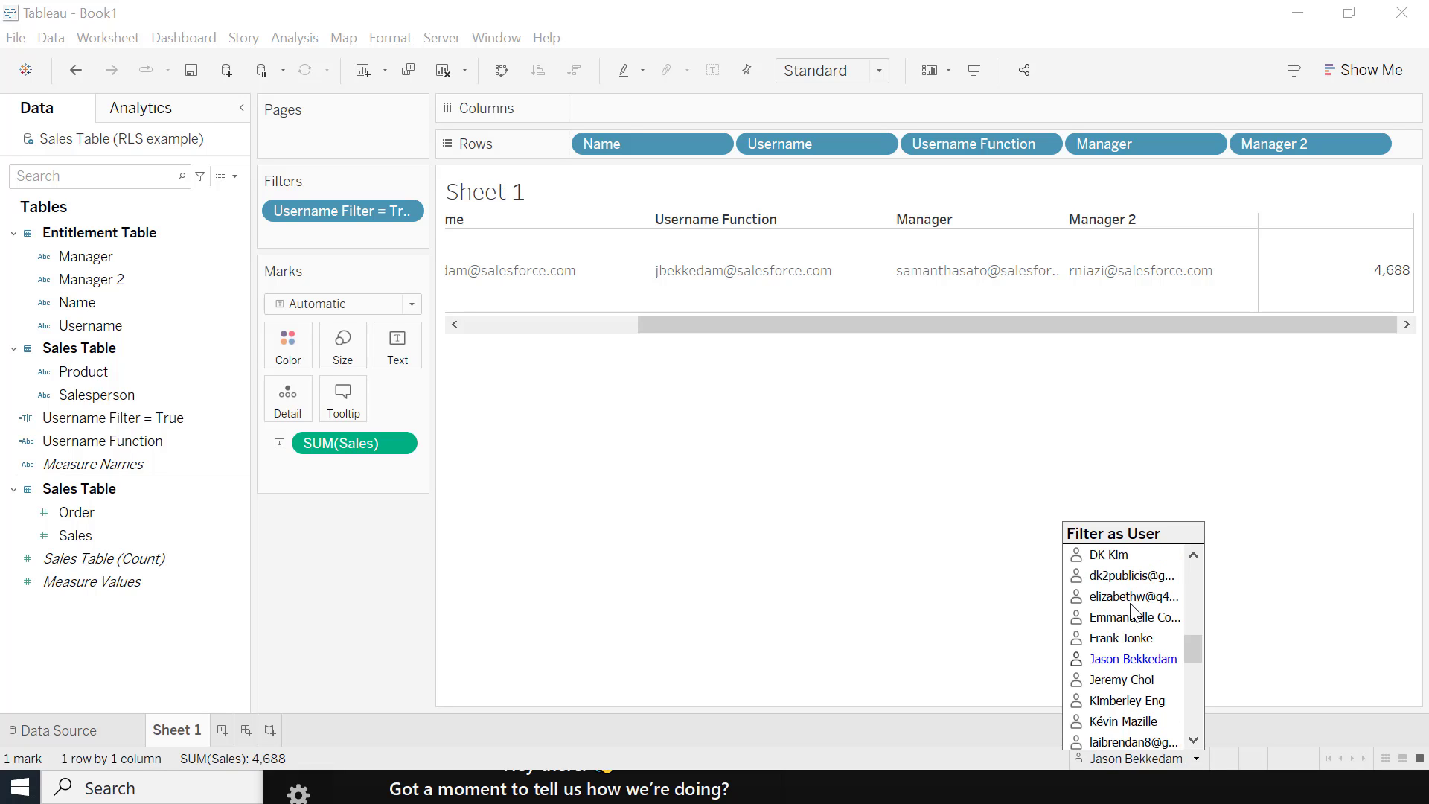
key("alt+Tab")
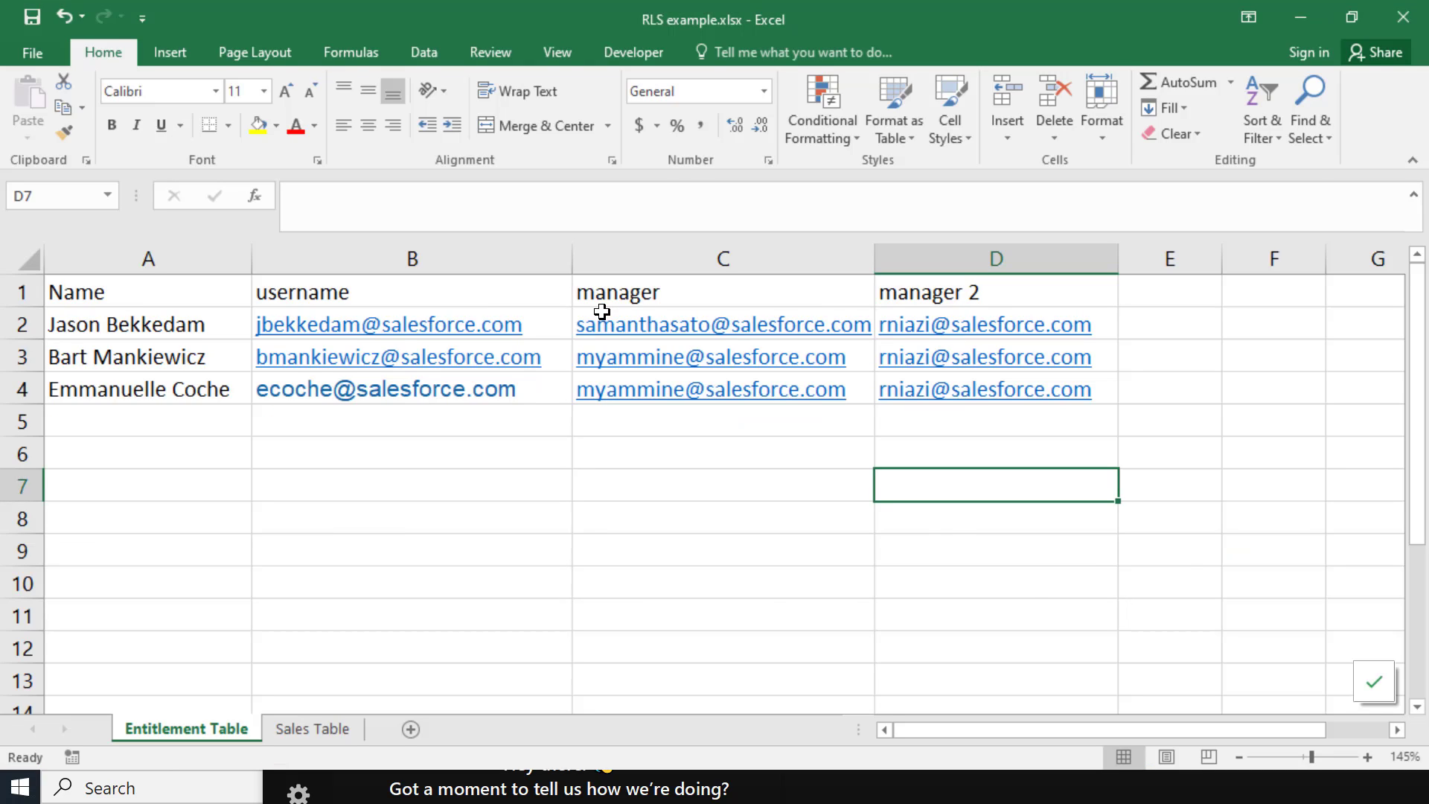
key("alt+Tab")
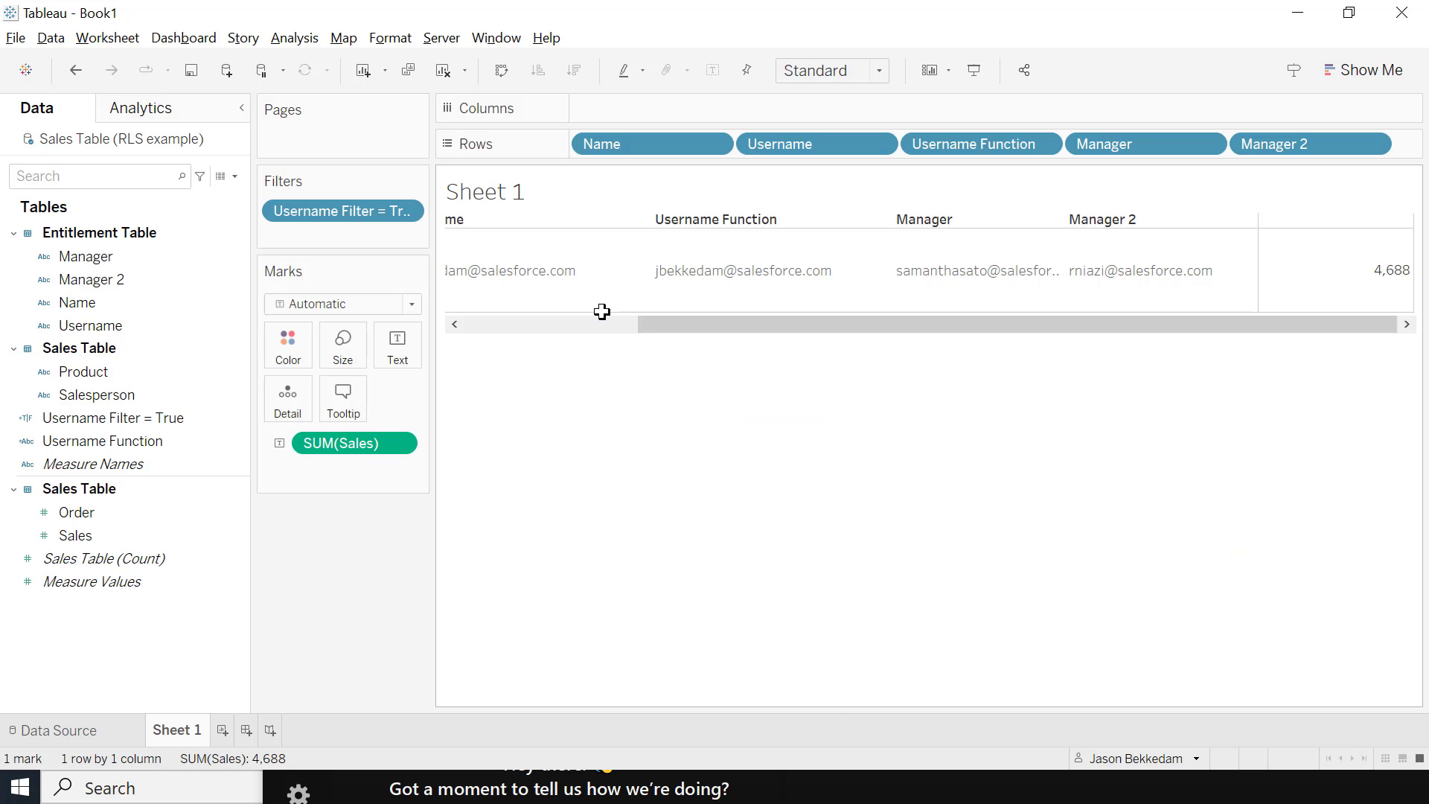
left_click(1195, 758)
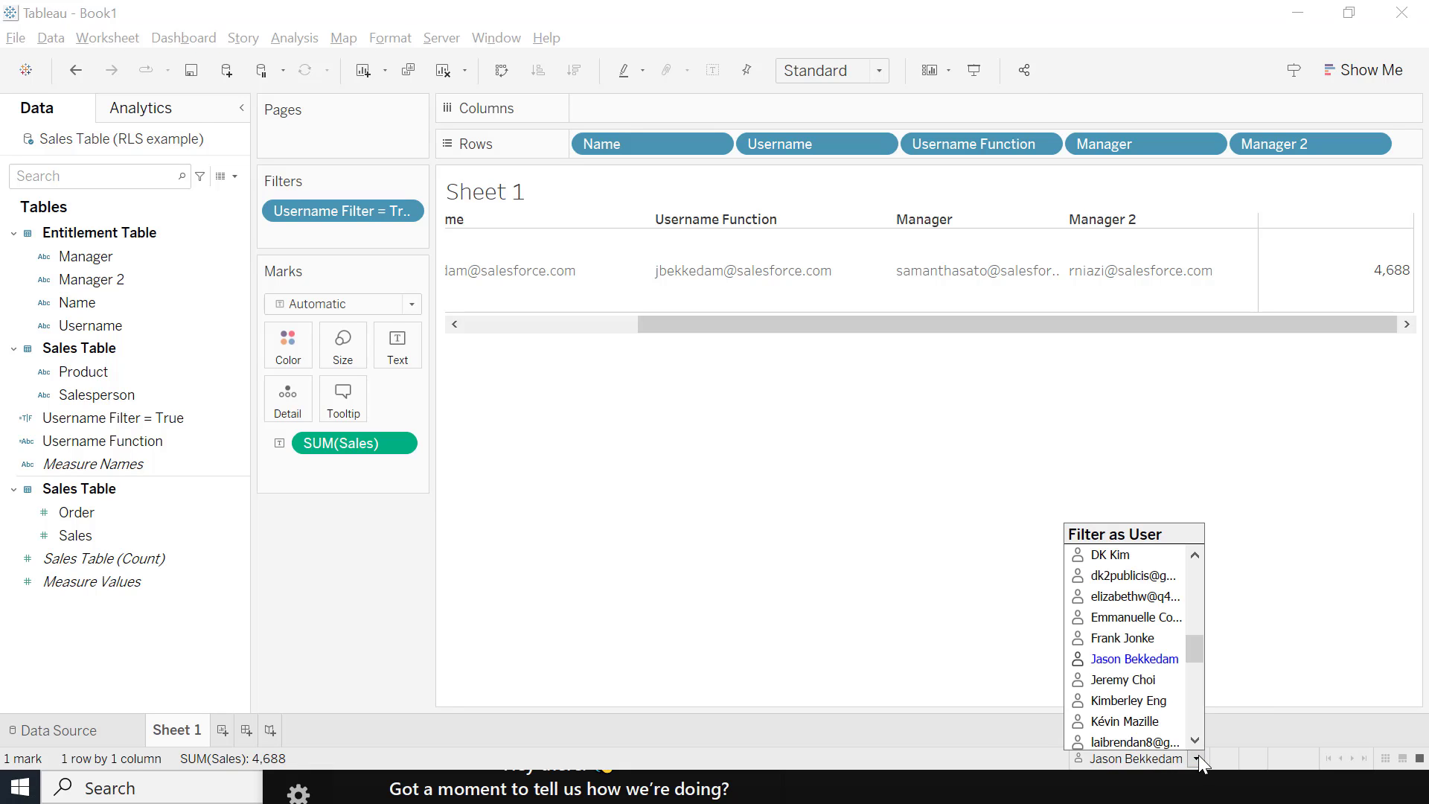
scroll(1146, 686, "down", 4)
scroll(1146, 686, "down", 3)
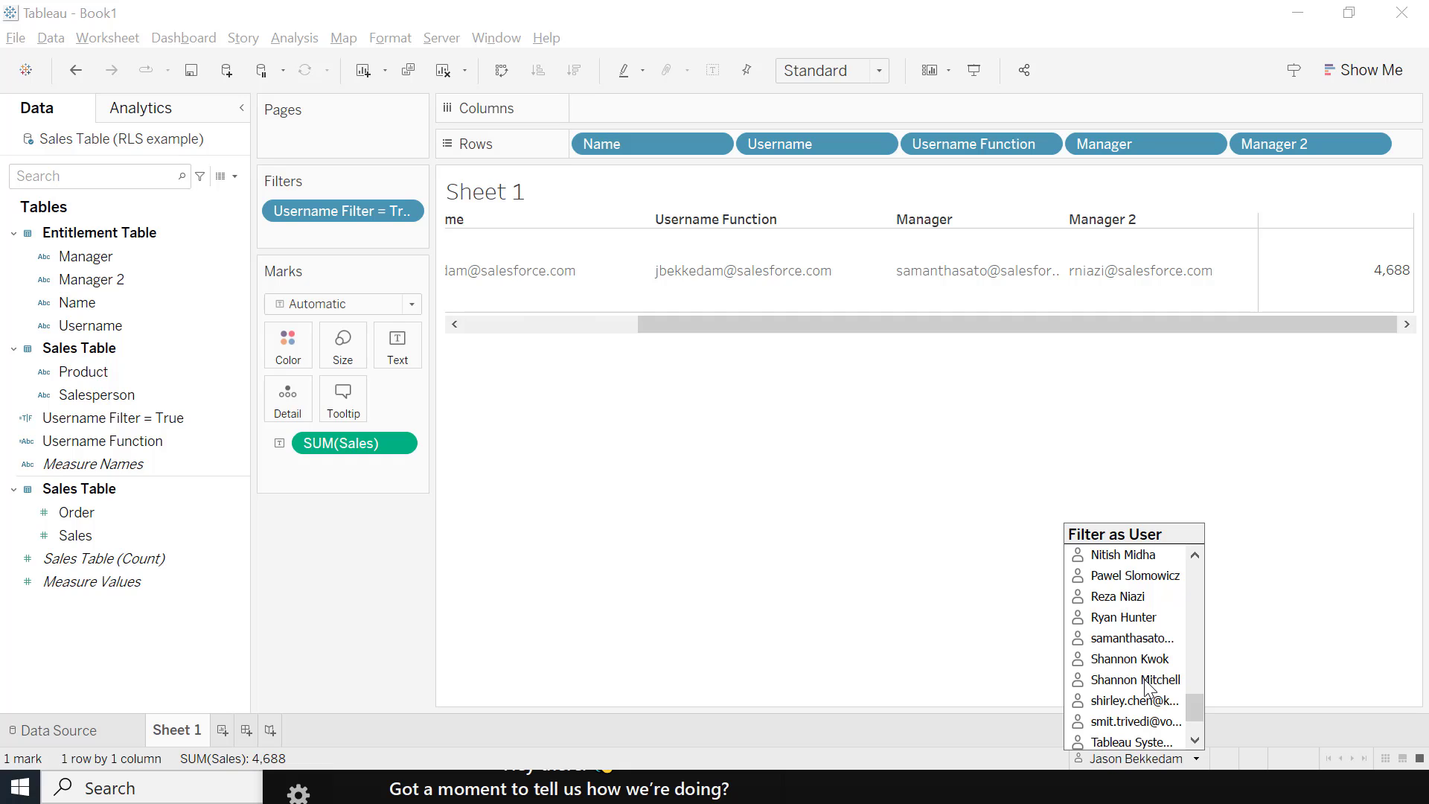
left_click(1131, 639)
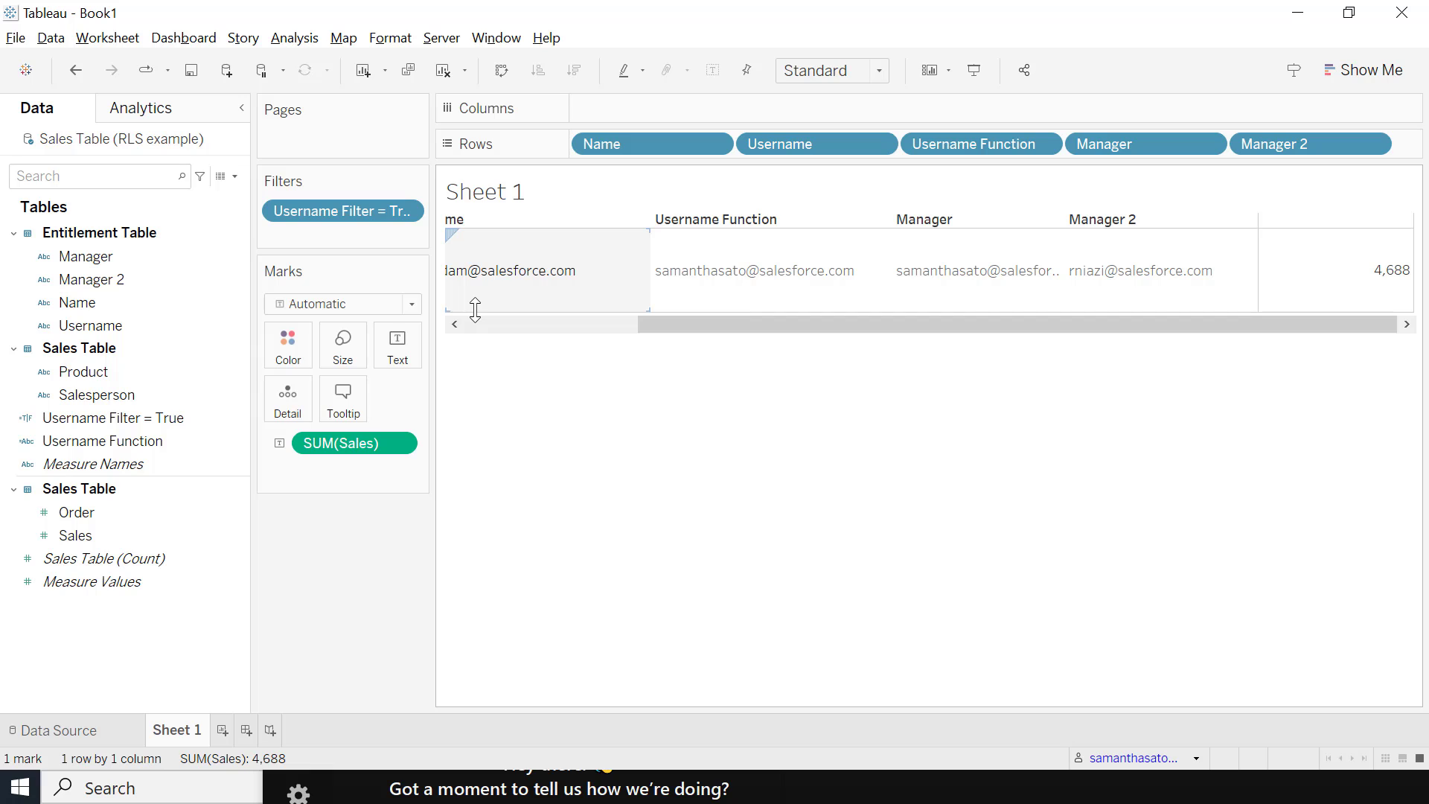
- Switch to Excel to check the managers of the salespeople in the Entitlement Table, and return to Tableau
key("alt+Tab")
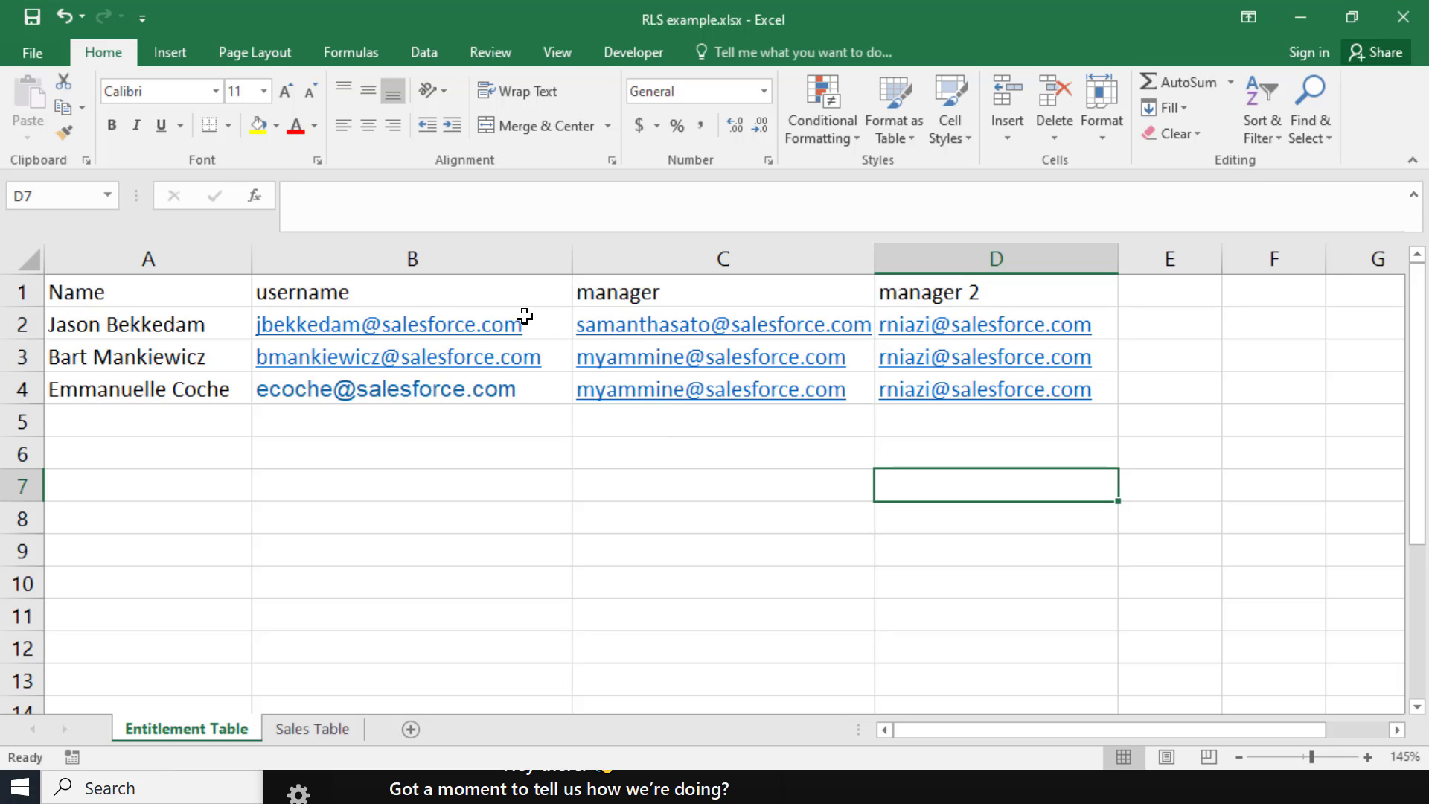
key("alt+Tab")
key("alt+Tab")
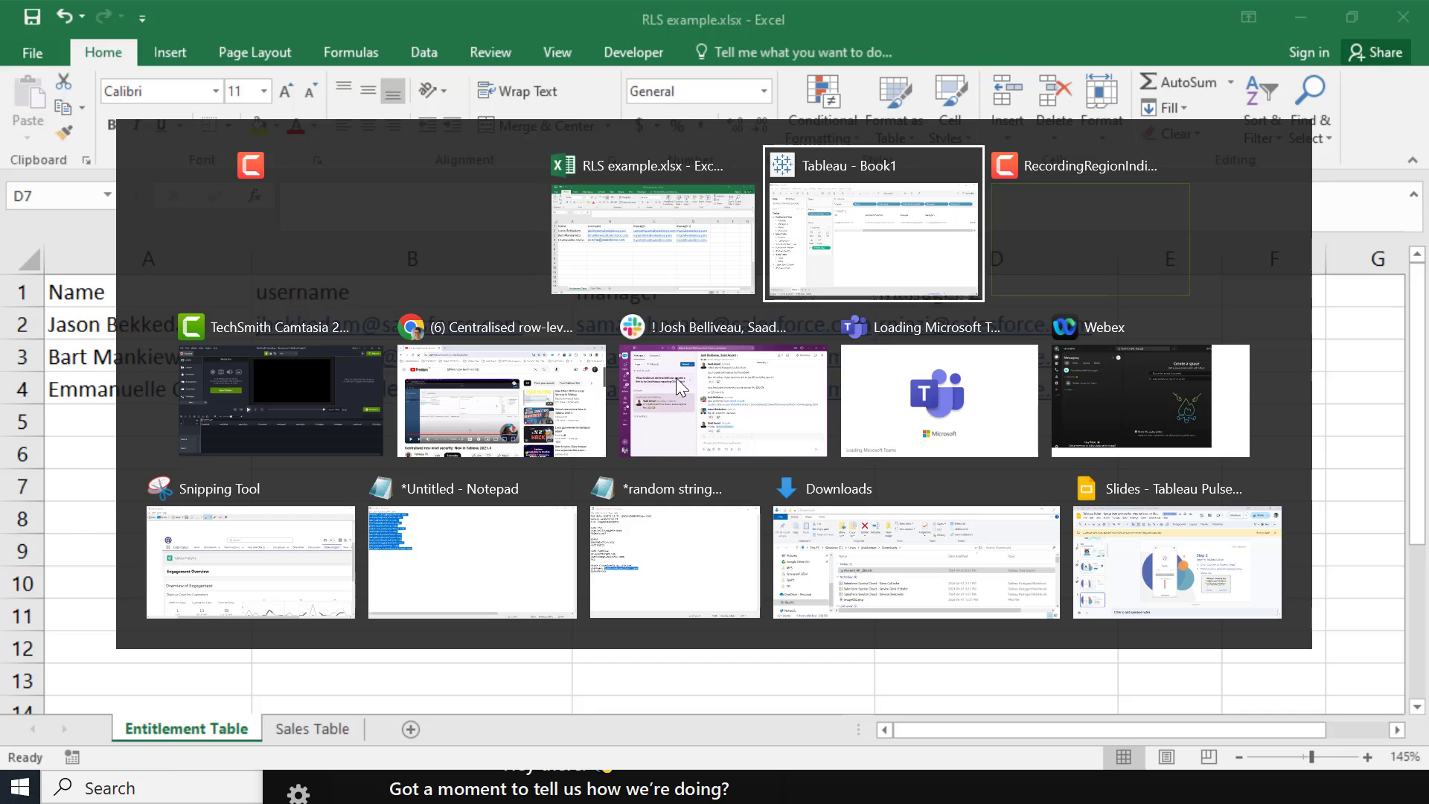
key("alt+Tab")
key("alt+Tab")
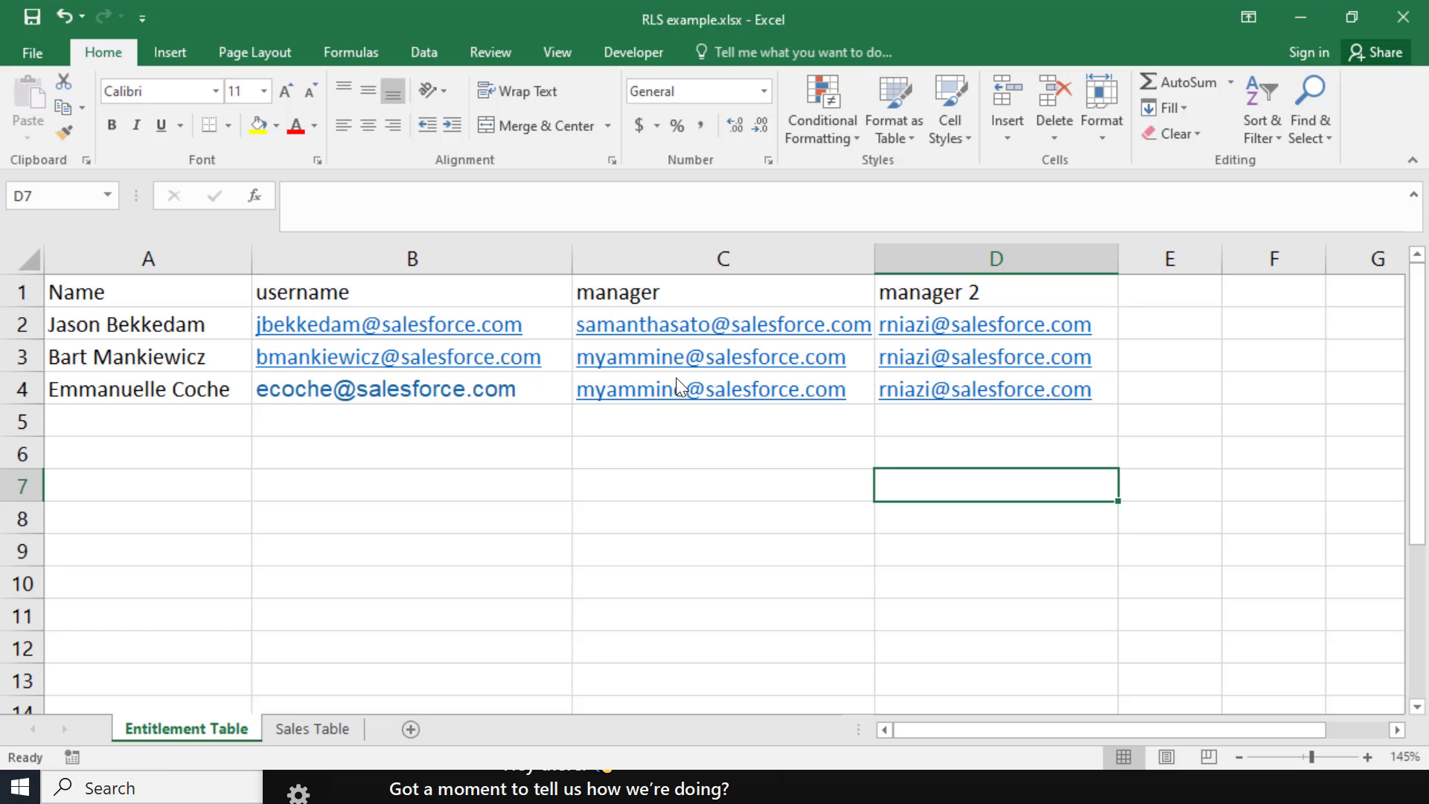
key("alt+Tab")
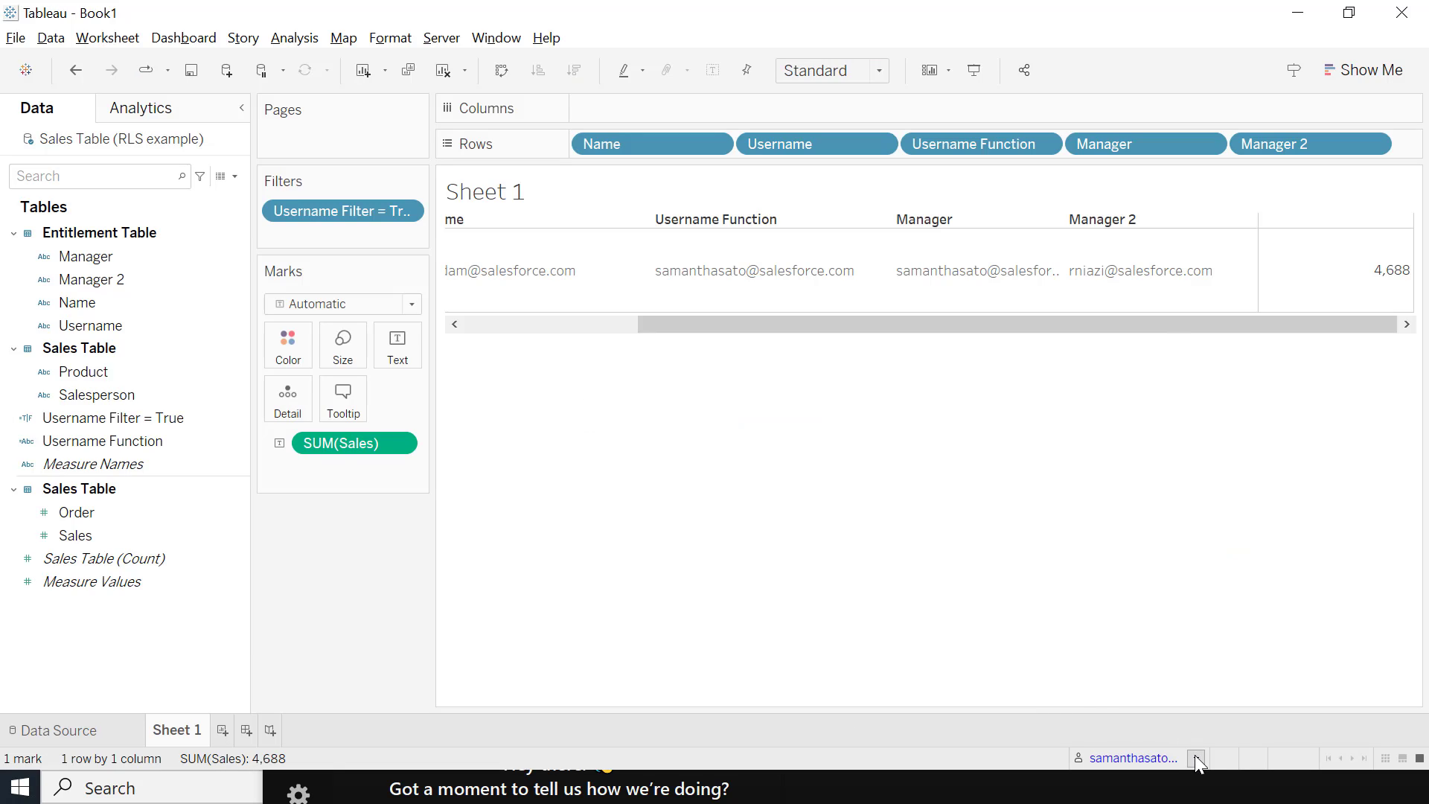
- Preview the sheet as the manager shared by the other two salespeople using Filter as User and inspect the rows' names
left_click(1196, 758)
scroll(1132, 656, "up", 3)
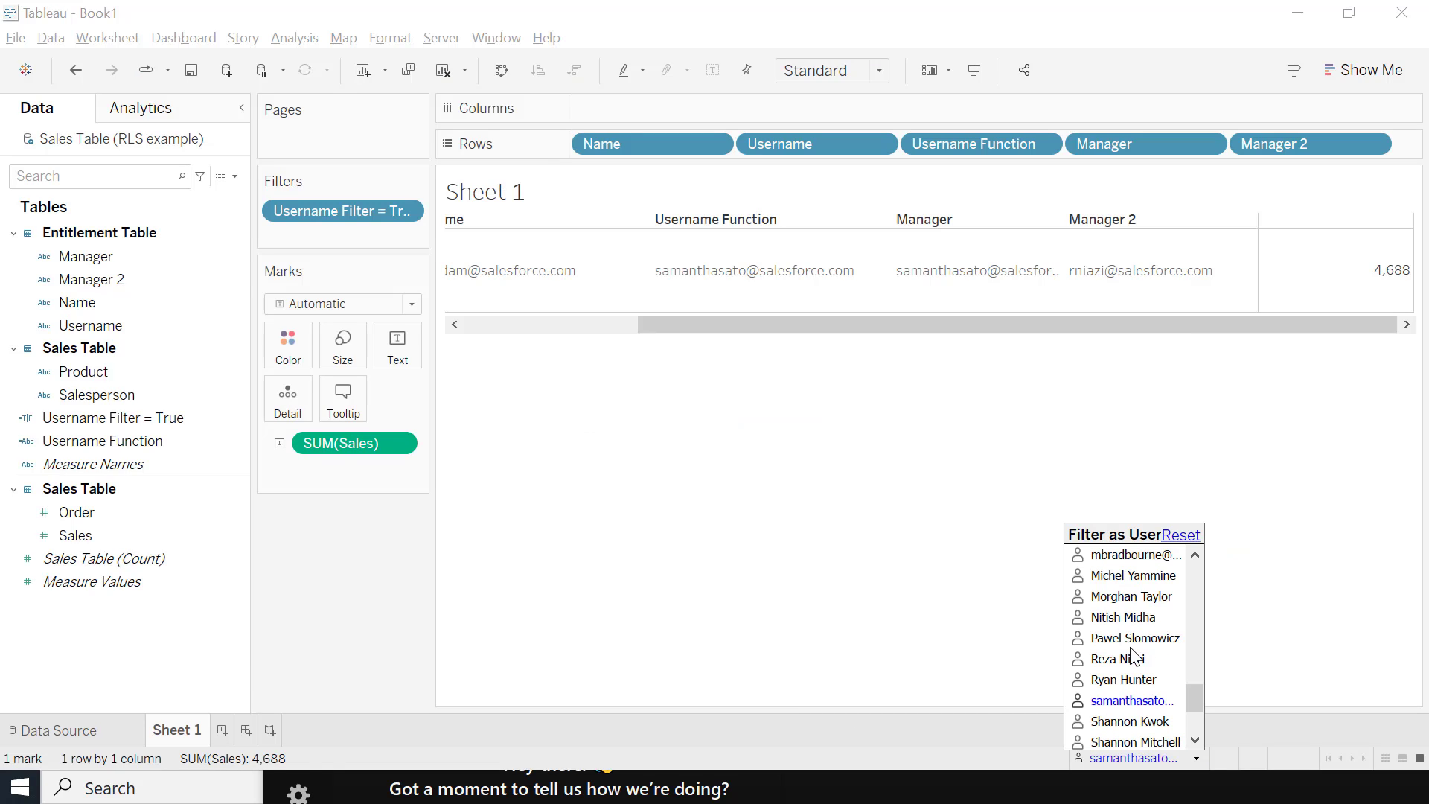
scroll(1133, 655, "up", 1)
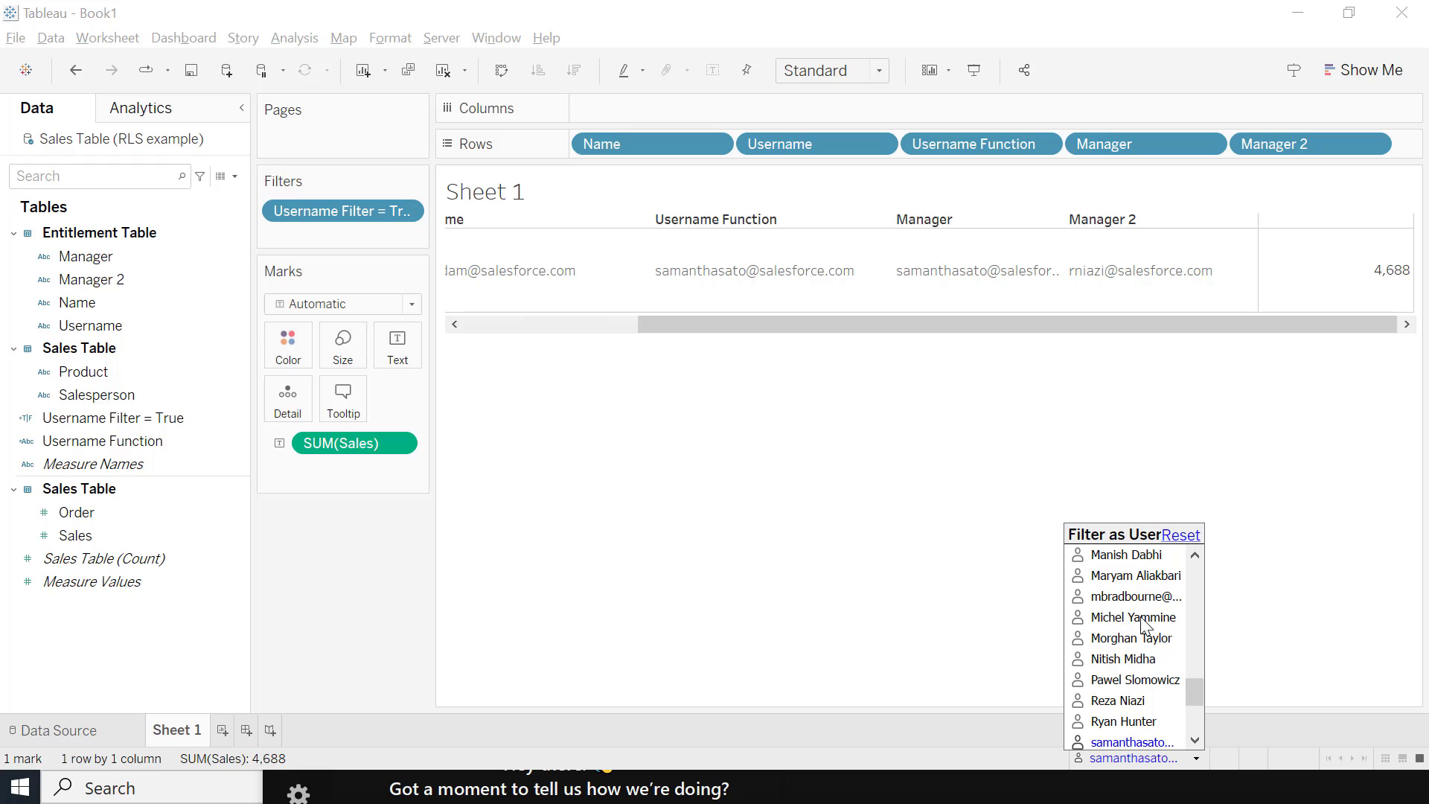
left_click(1144, 624)
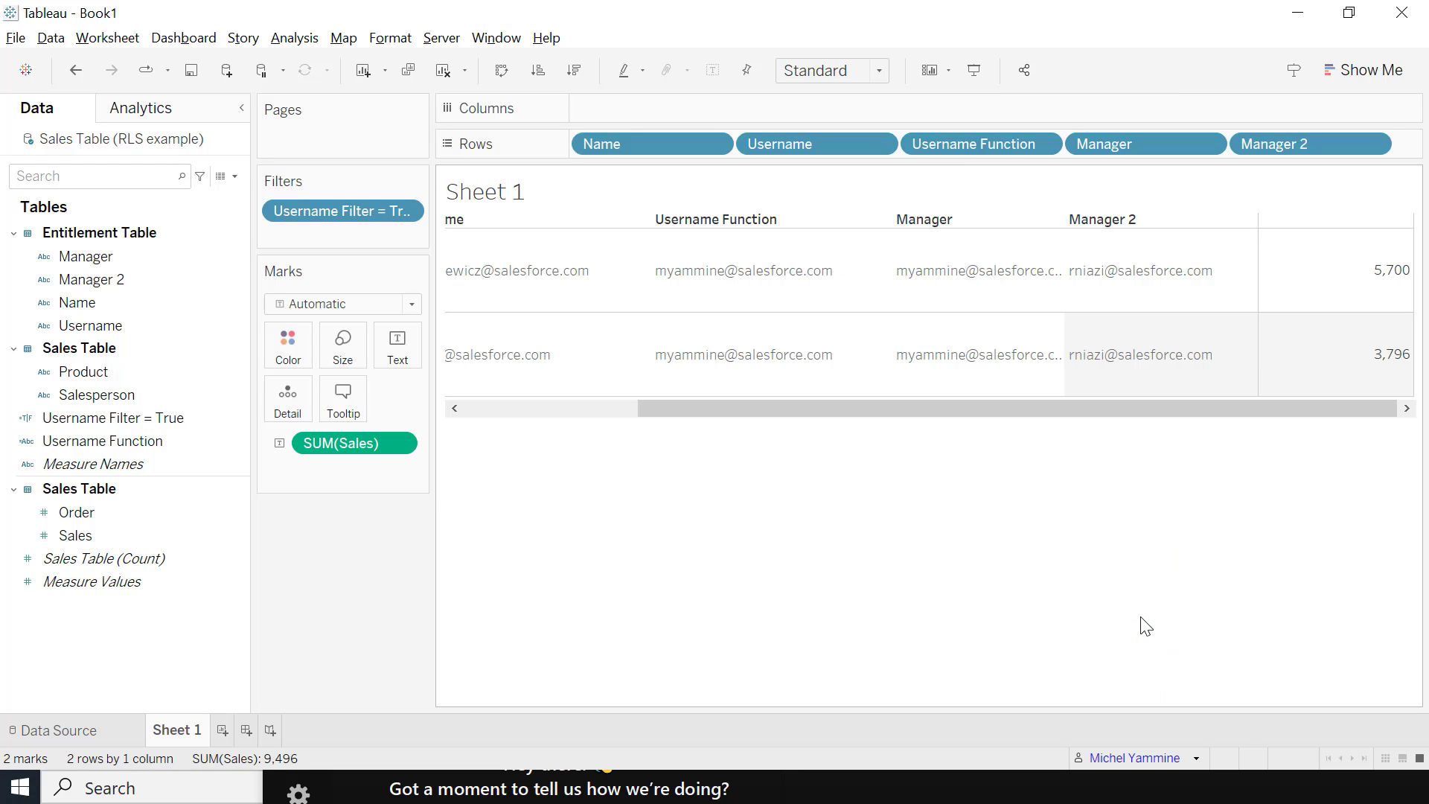
left_click_drag(681, 412, 509, 412)
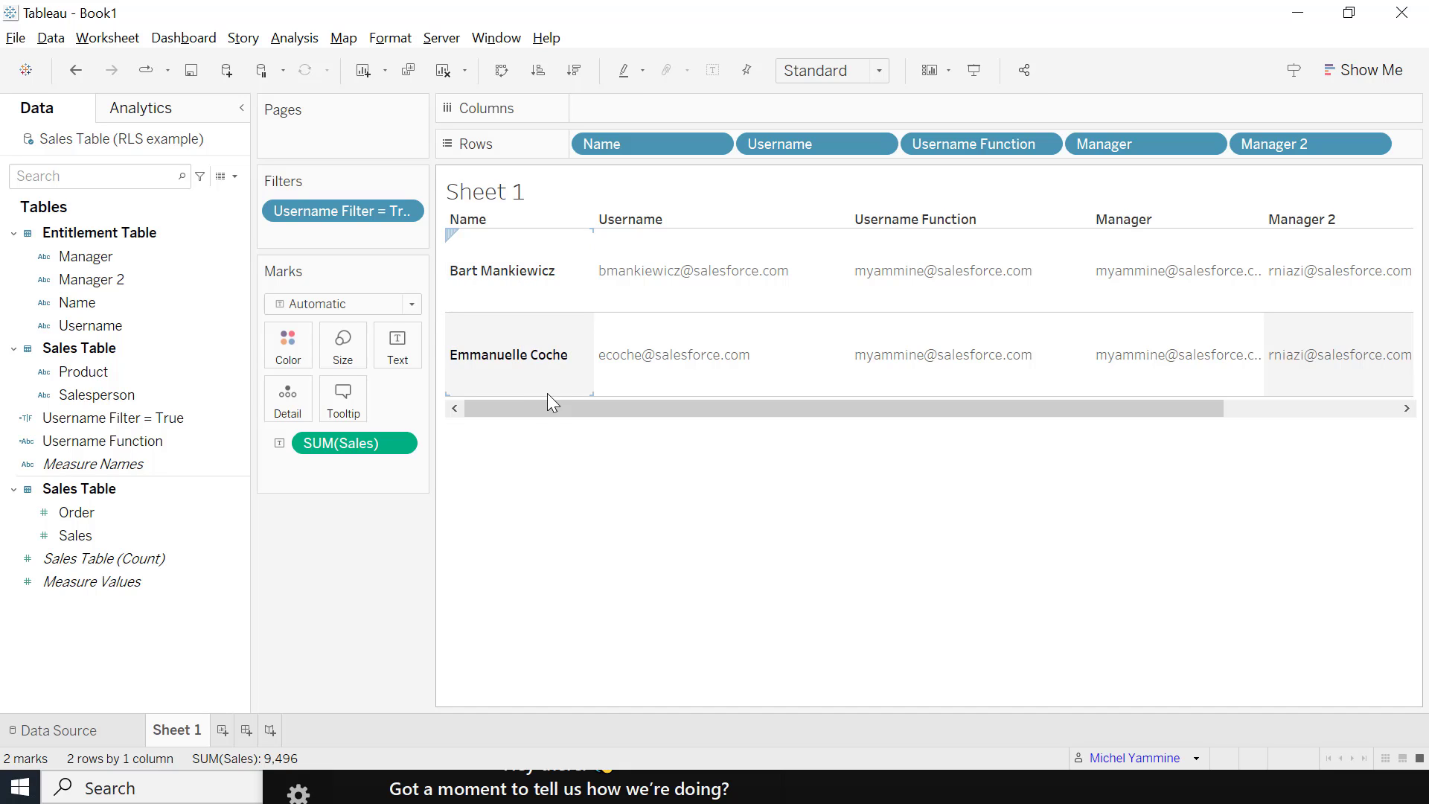
left_click_drag(549, 408, 653, 406)
mouse_move(1325, 376)
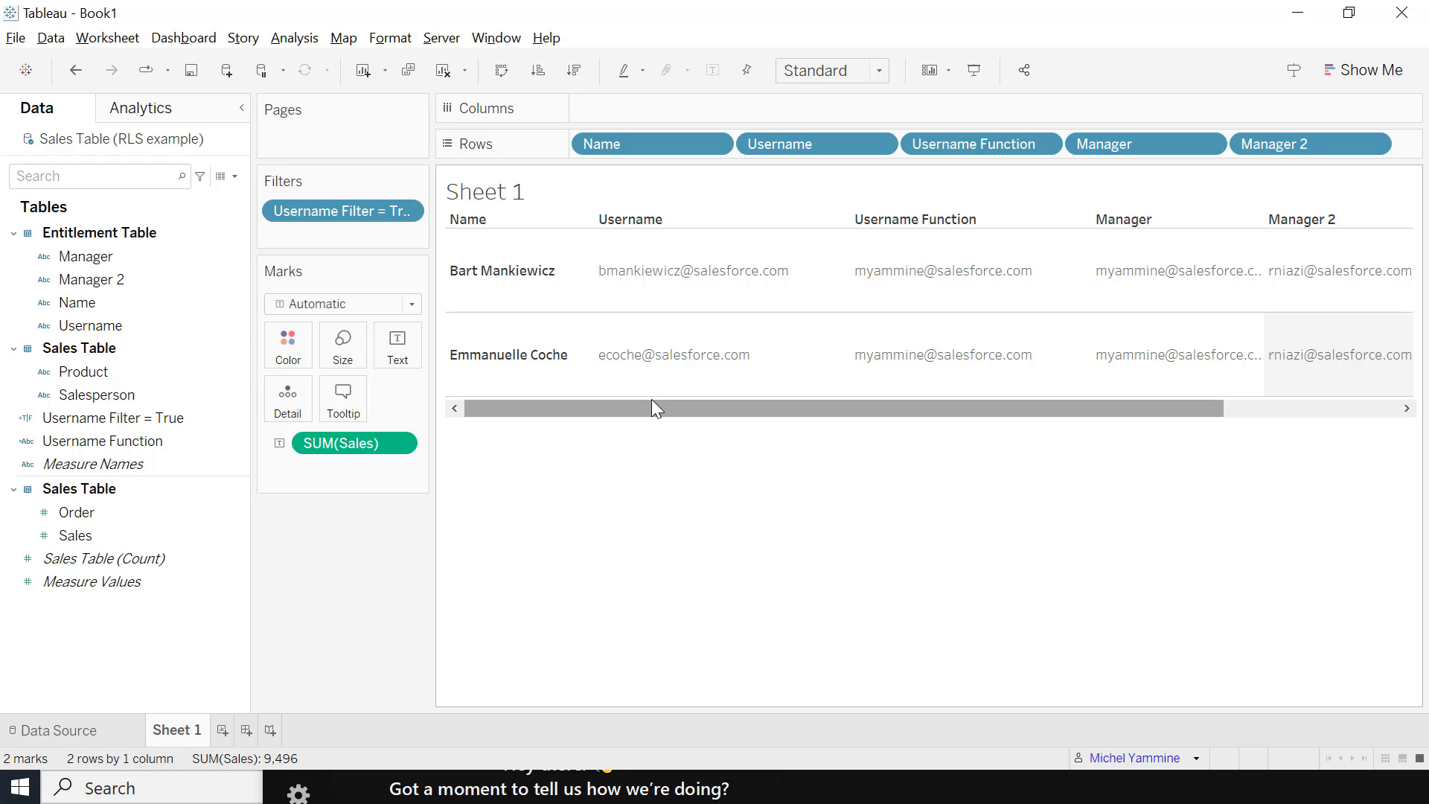
right_click(173, 421)
left_click(146, 414)
left_click(146, 417)
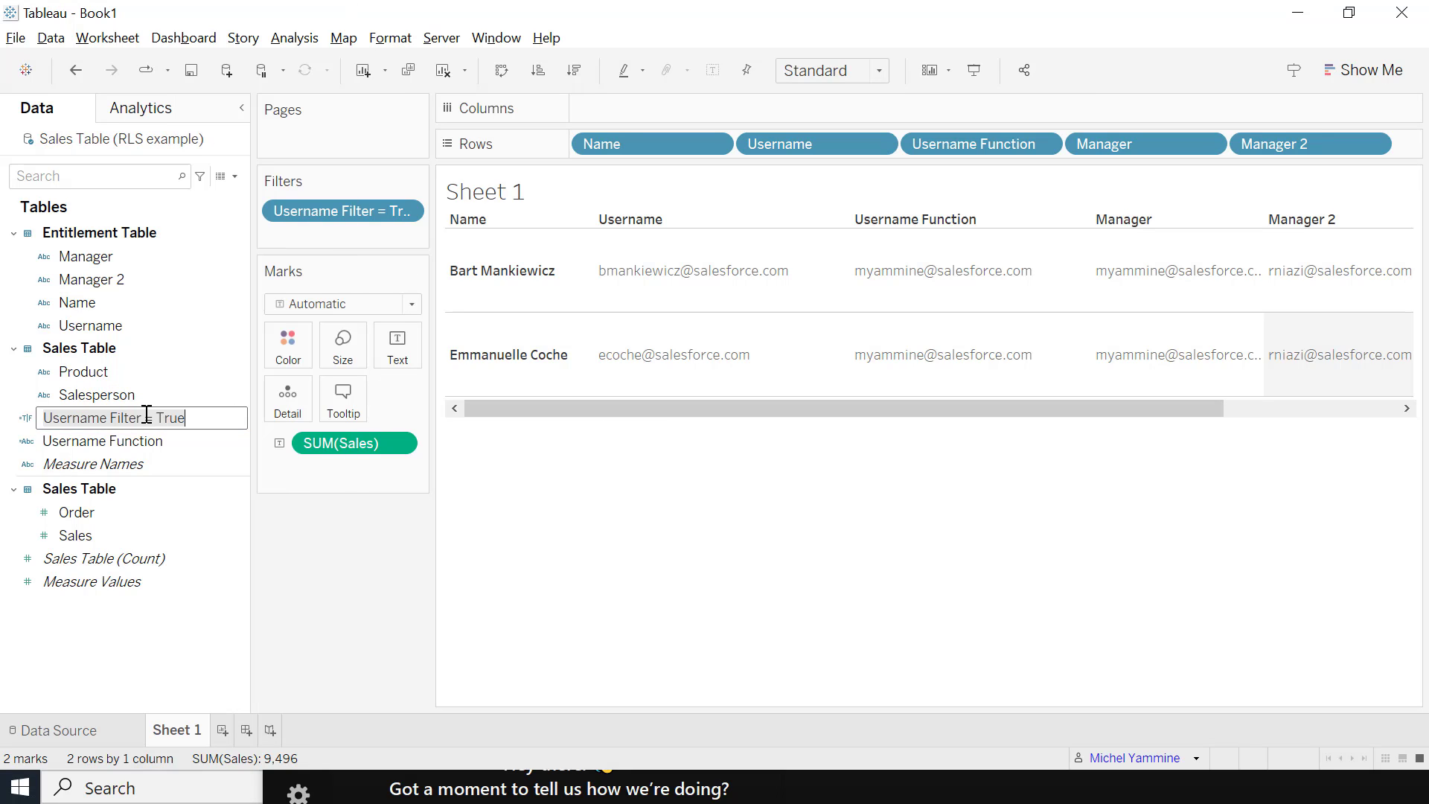
right_click(147, 415)
key("Escape")
key("Escape")
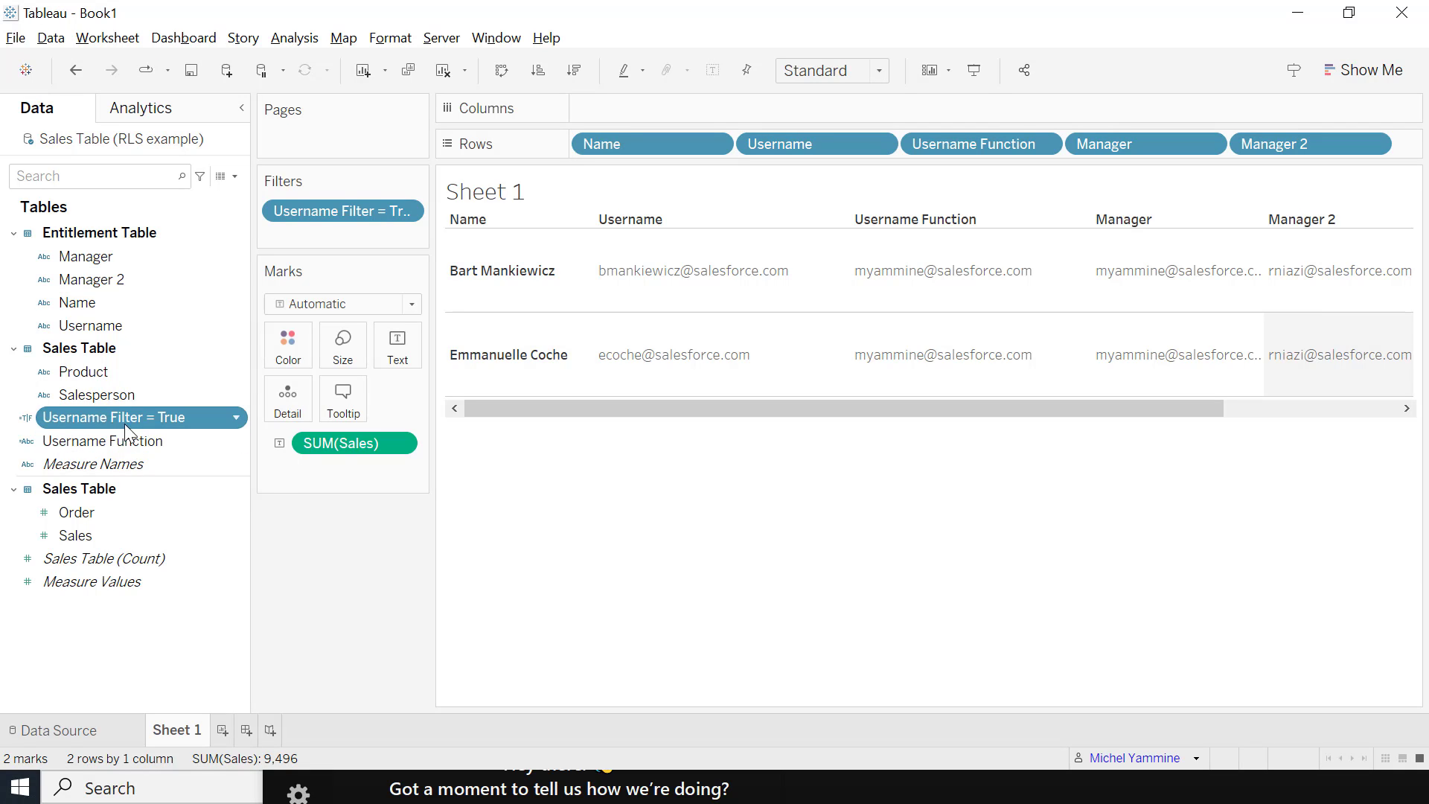
- Add a third line, OR [Username] = [Manager 2], to the Username Filter = True calculation
right_click(124, 418)
left_click(171, 116)
scroll(406, 268, "up", 2)
key("Return")
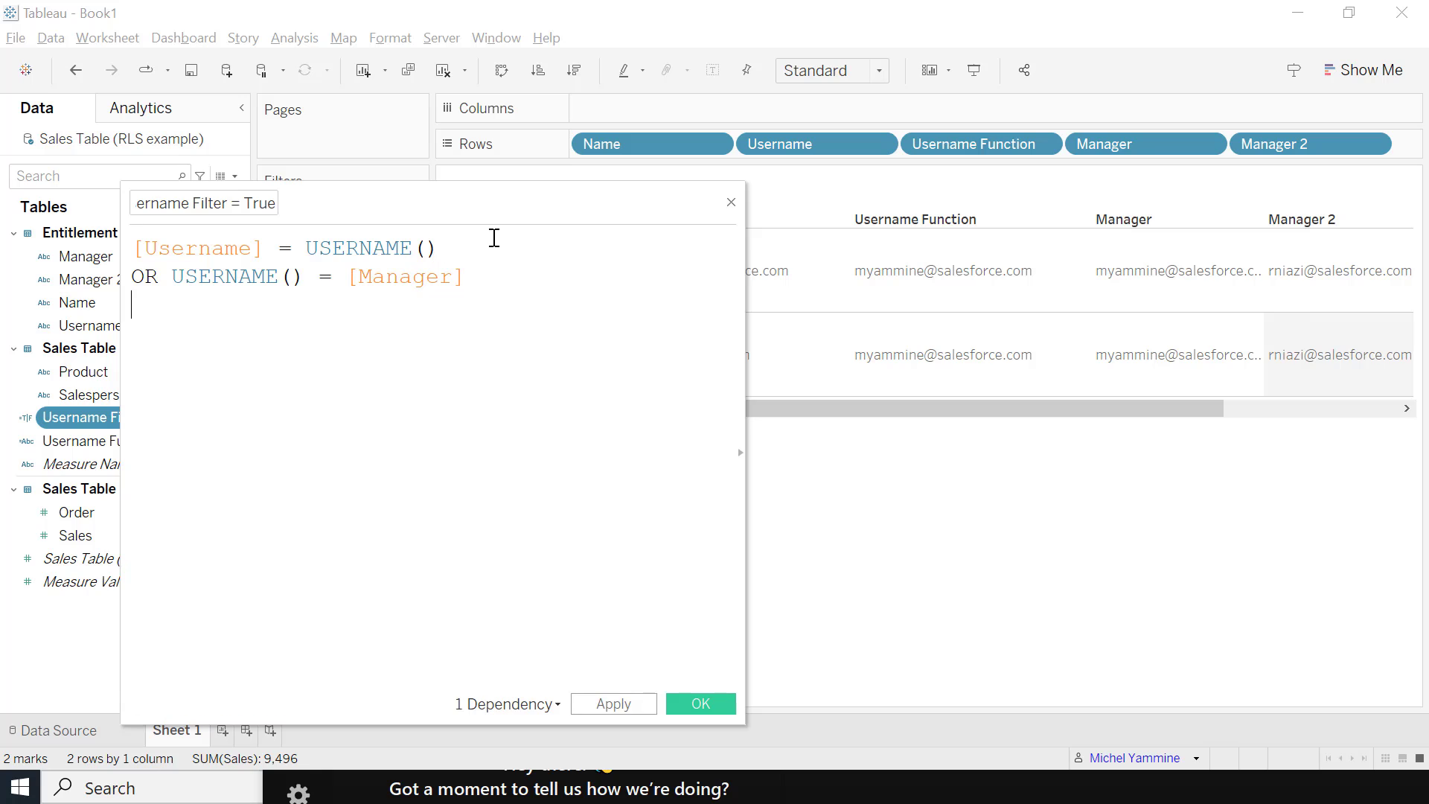
type("OR USE")
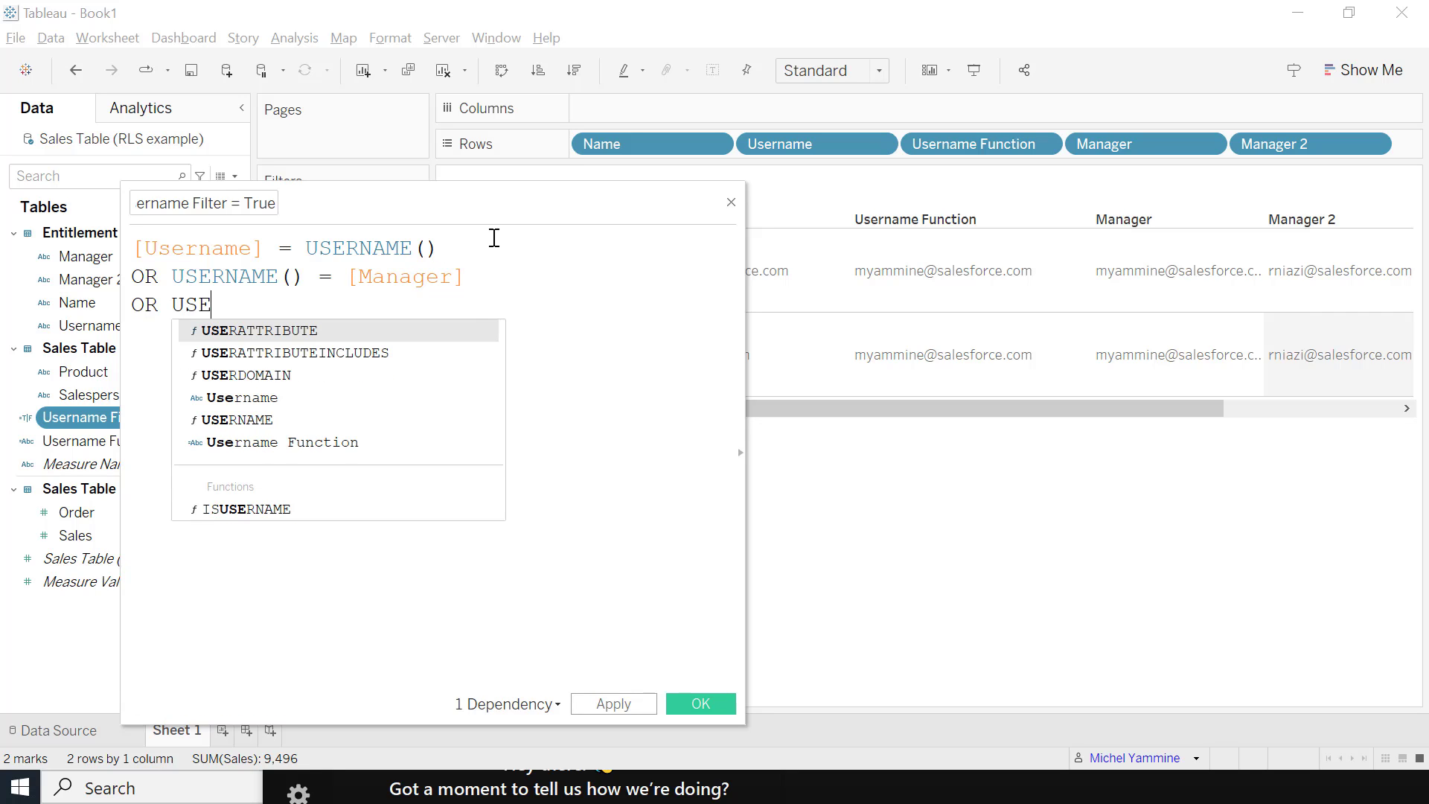
type("RNAm")
key("Return")
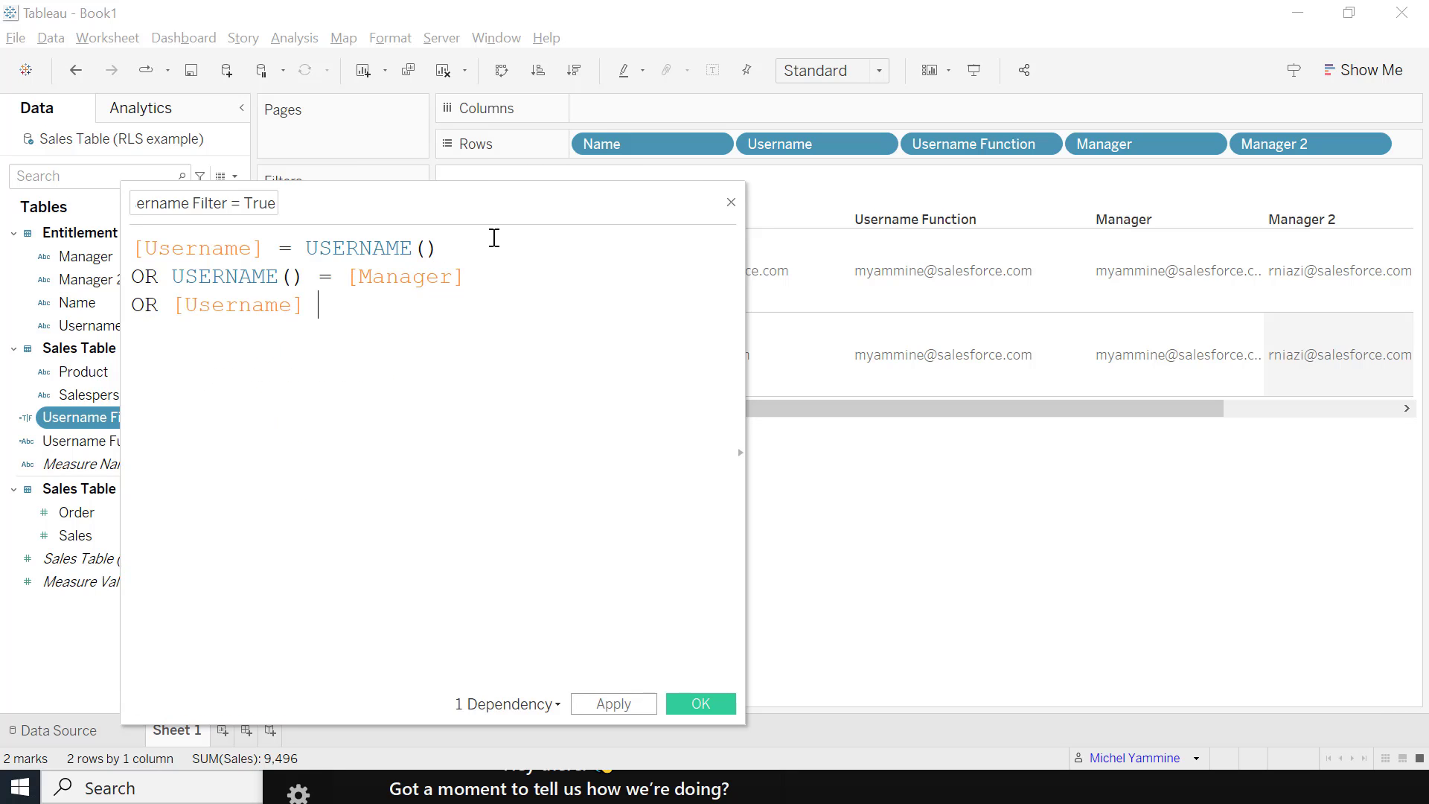
type("= Manag")
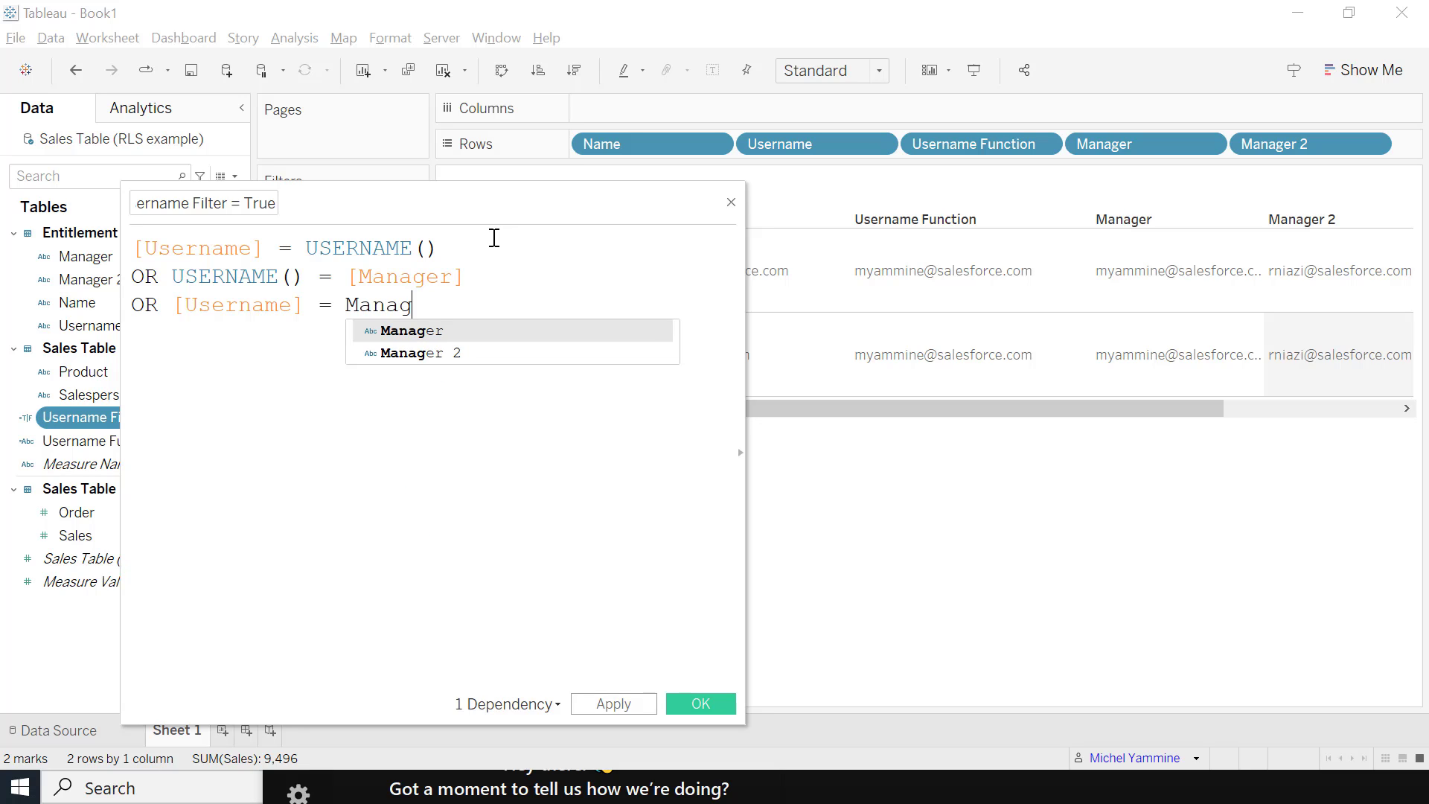
left_click(415, 355)
- Replace [Username] in the formula's third line with USERNAME() copied from the second line
left_click(299, 305)
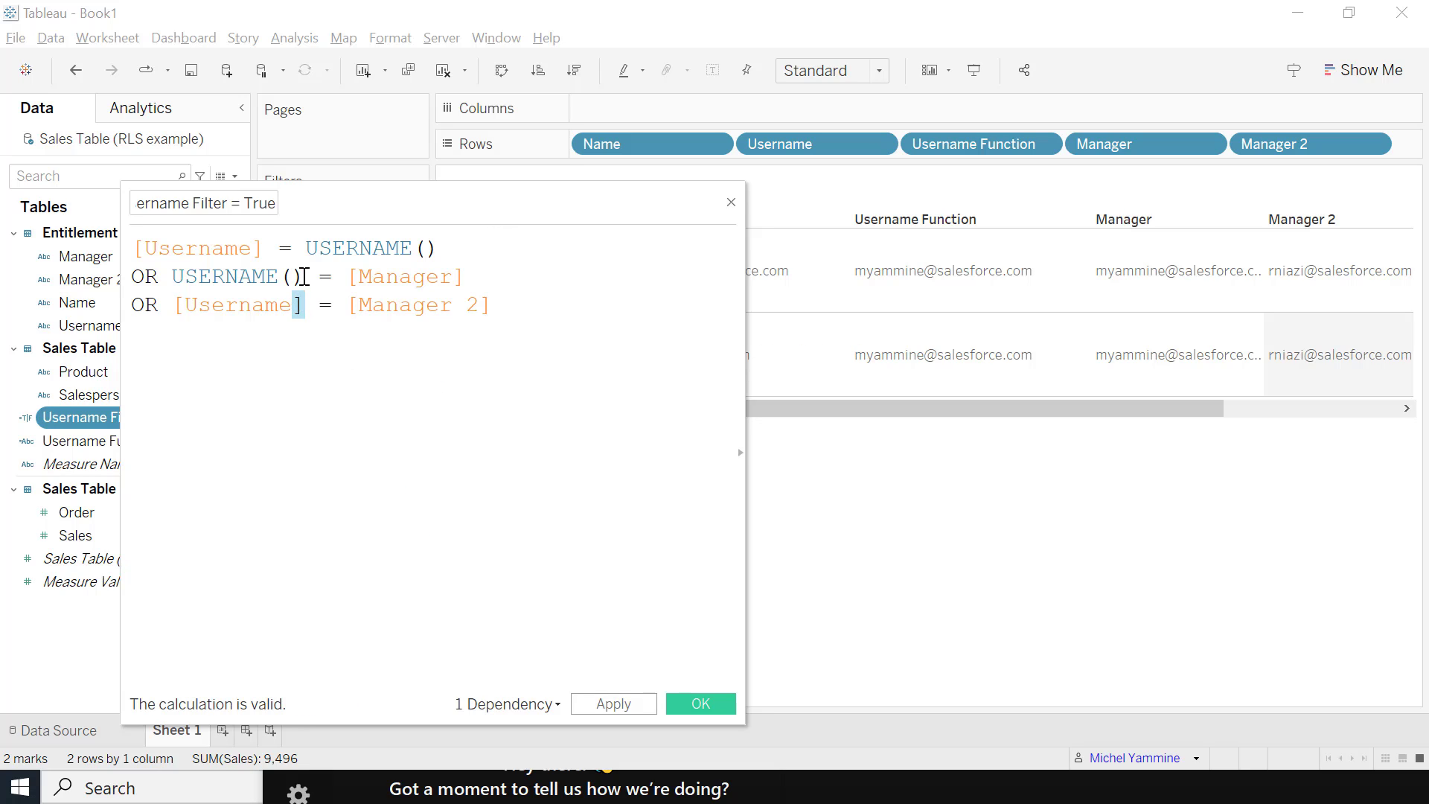
left_click_drag(303, 277, 169, 267)
key("ctrl+c")
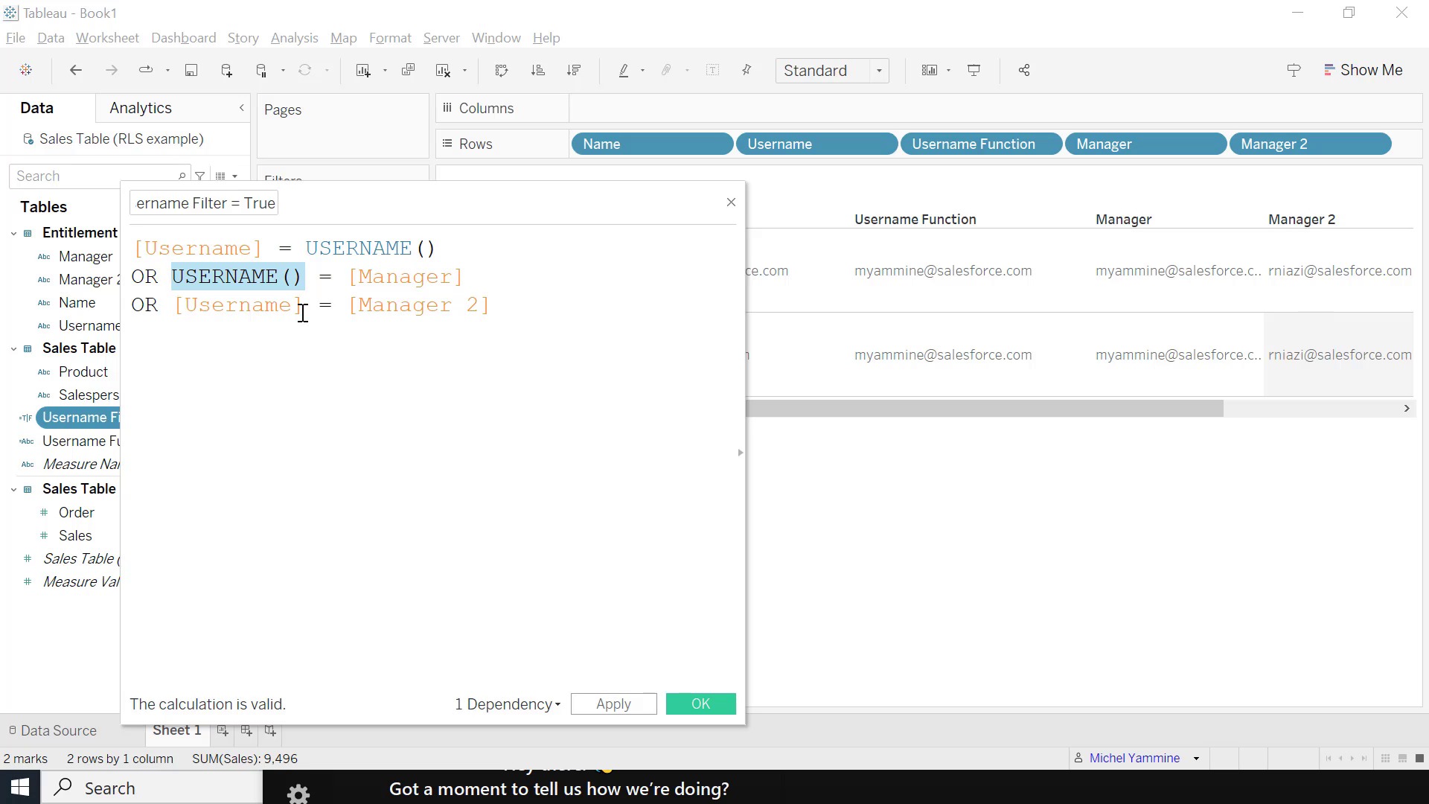
left_click_drag(304, 306, 173, 305)
key("ctrl+v")
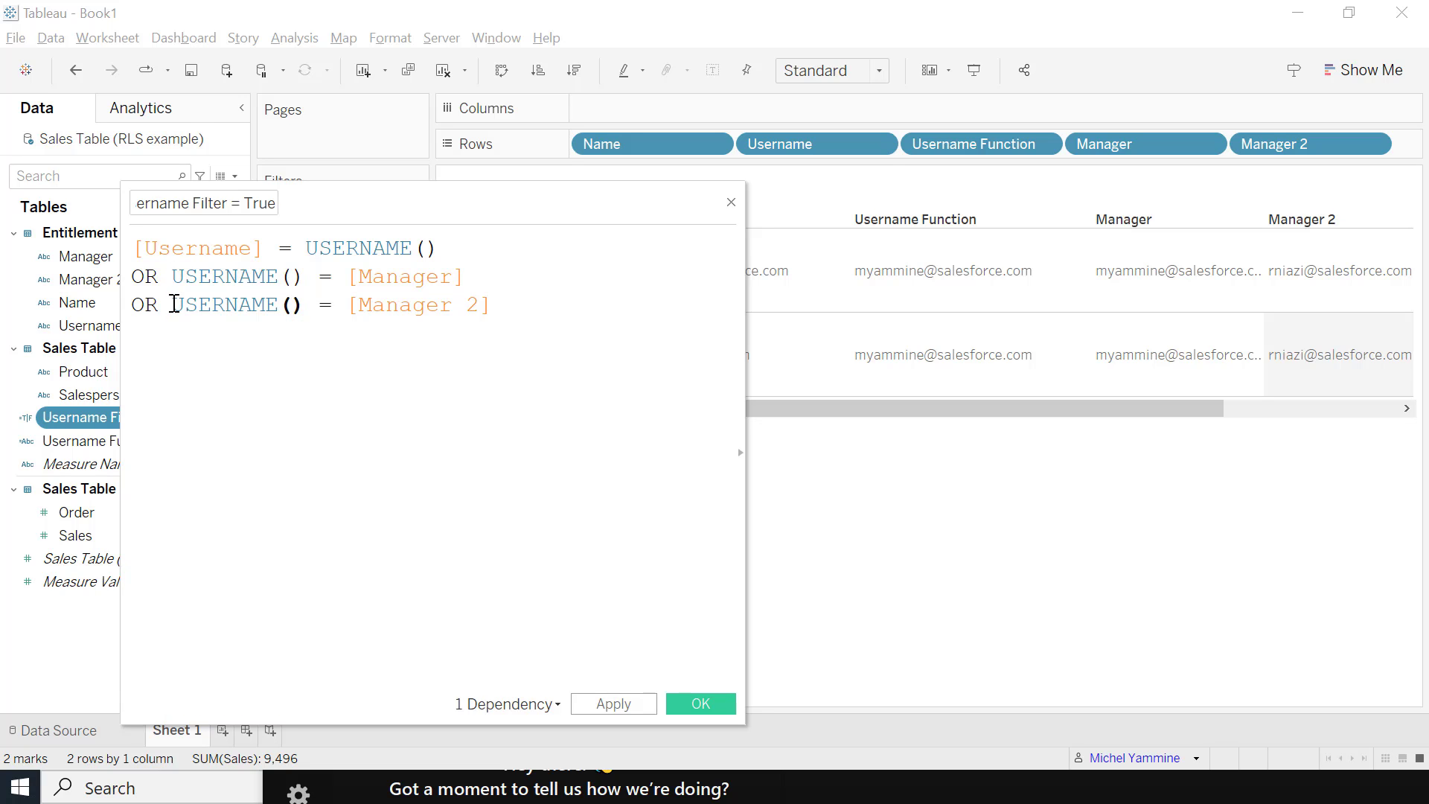
- Save the Username Filter = True calculation, switch to Excel to check the manager 2 column of the Entitlement Table, and return to Tableau
left_click(701, 703)
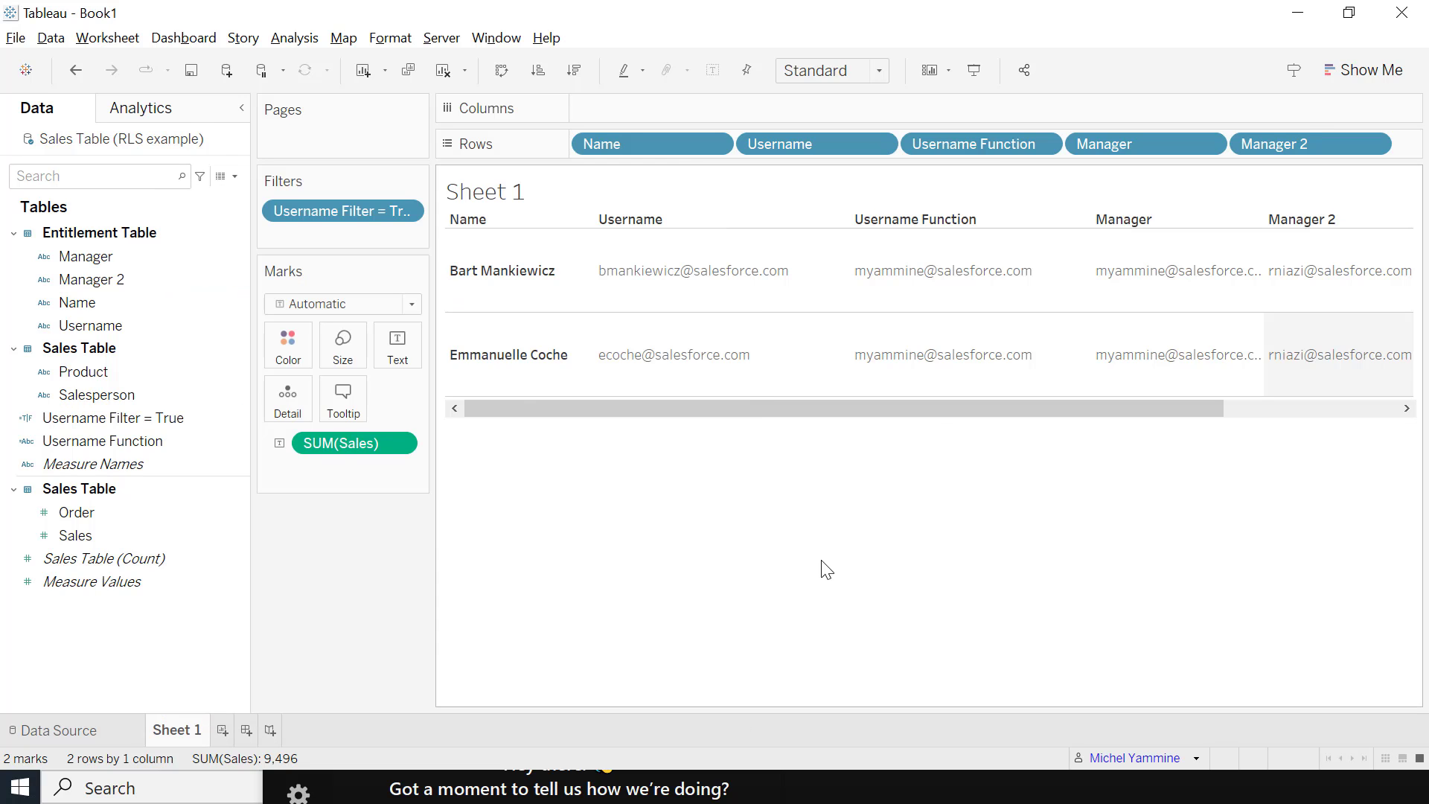
key("alt+Tab")
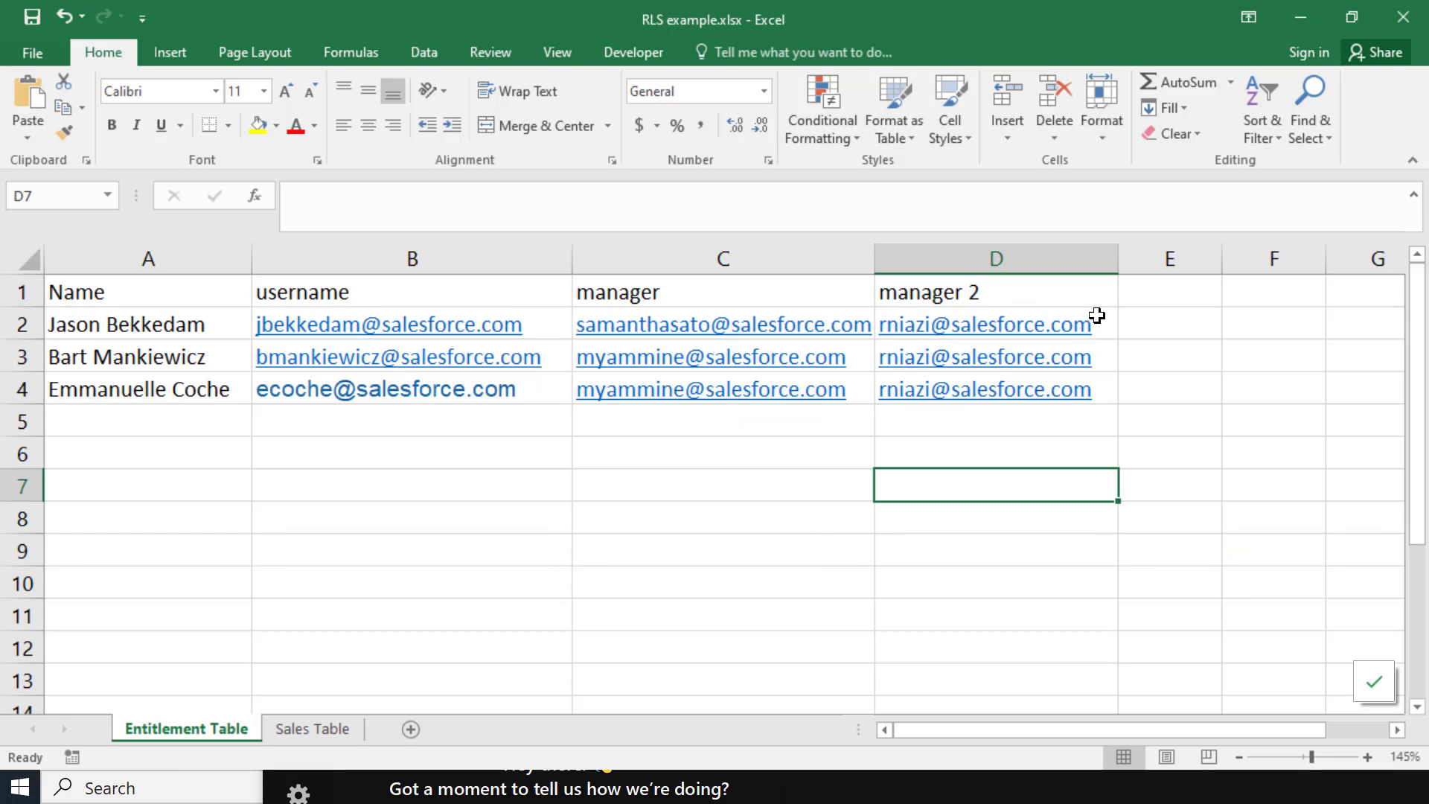
left_click(1101, 320)
key("alt+Tab")
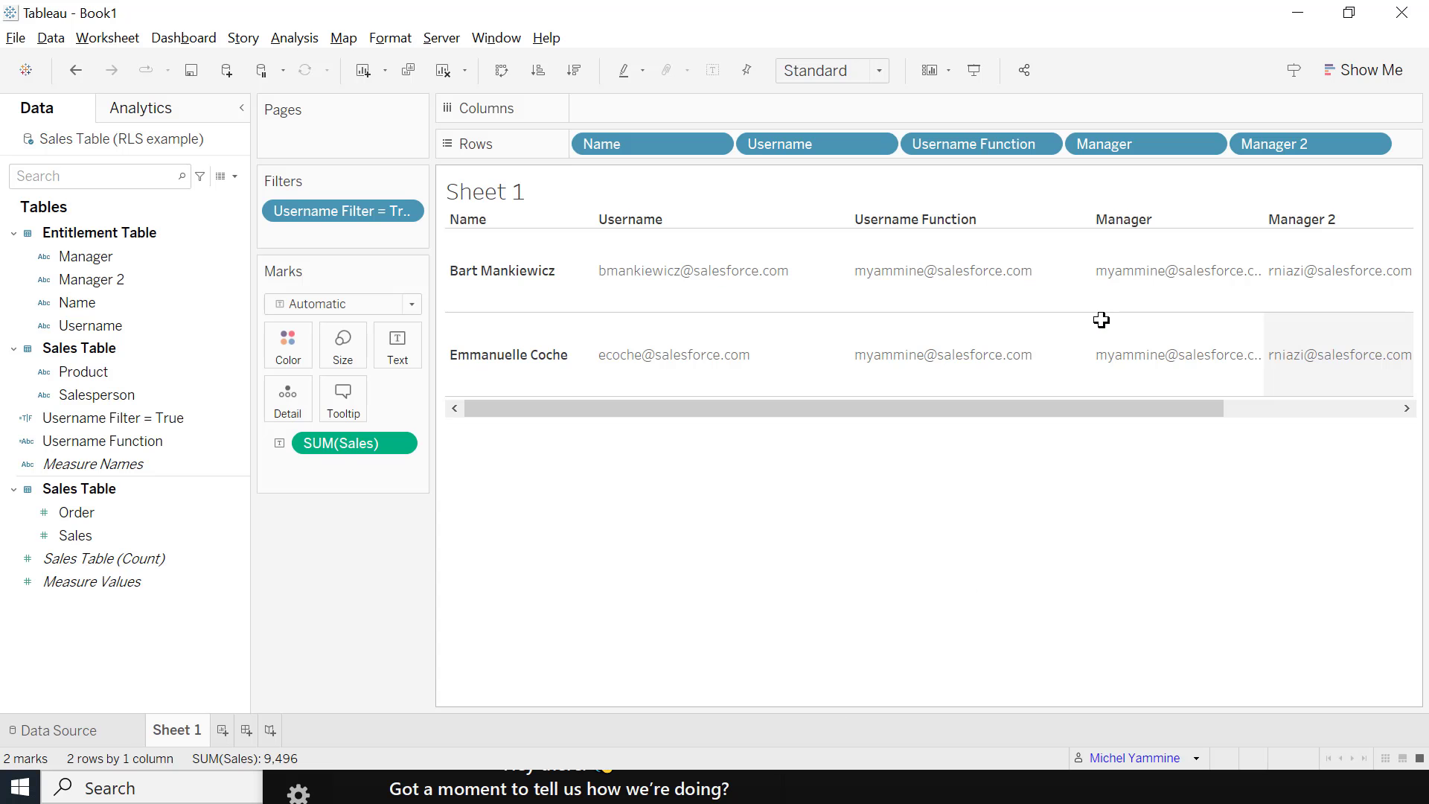
- Preview the sheet as the manager listed under Manager 2 using Filter as User, and inspect the rows across their full width
left_click(1196, 759)
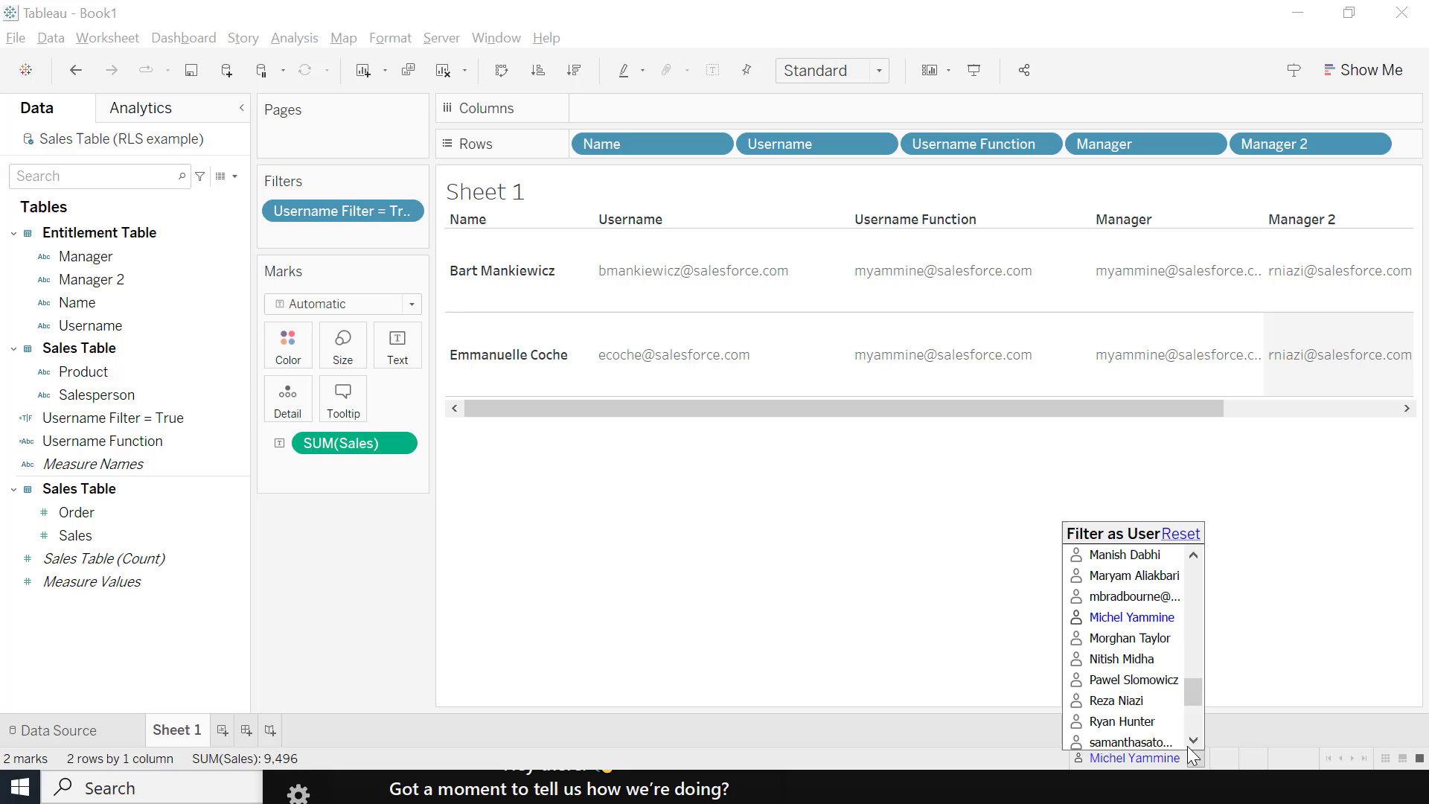
left_click(1116, 700)
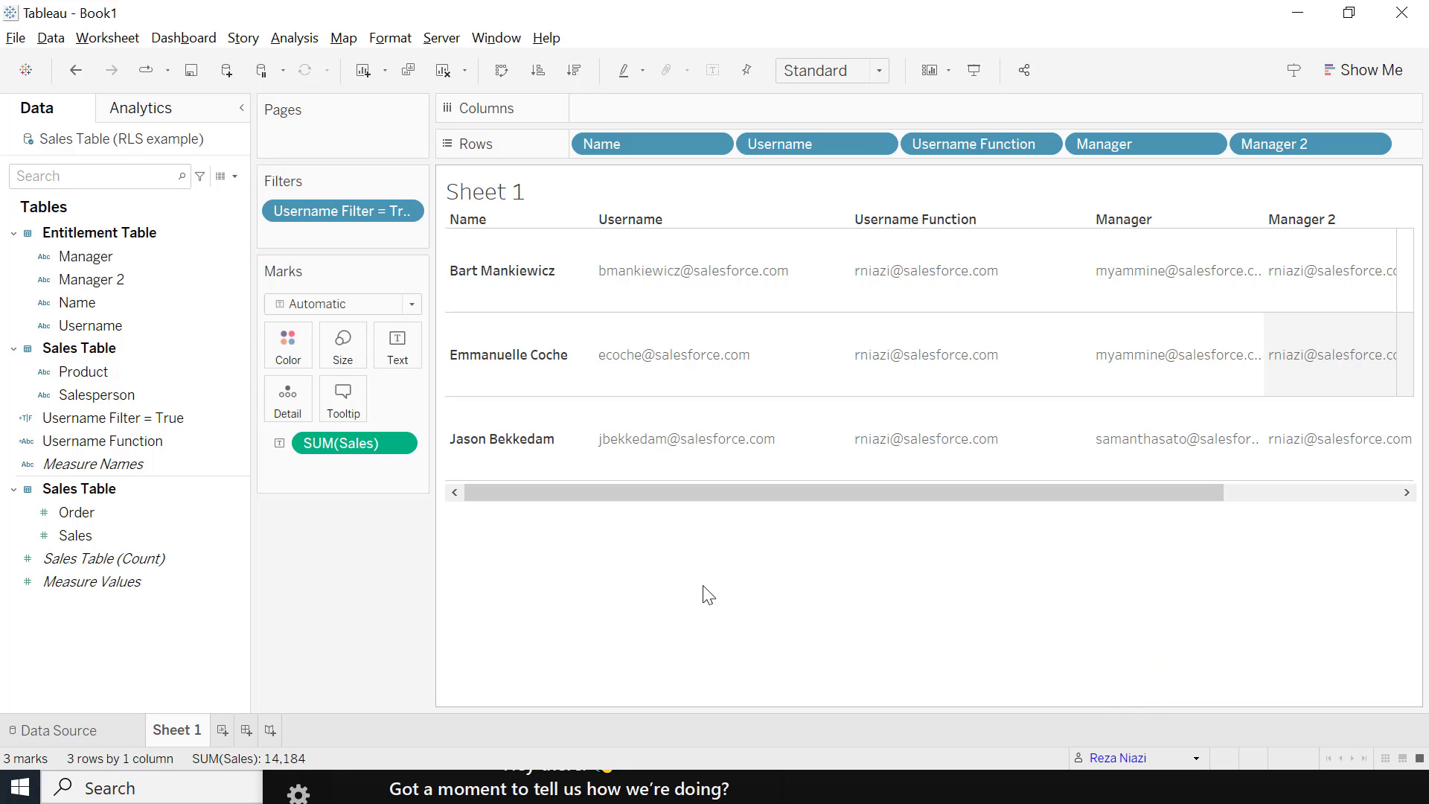
left_click_drag(479, 493, 840, 435)
scroll(831, 411, "left", 5)
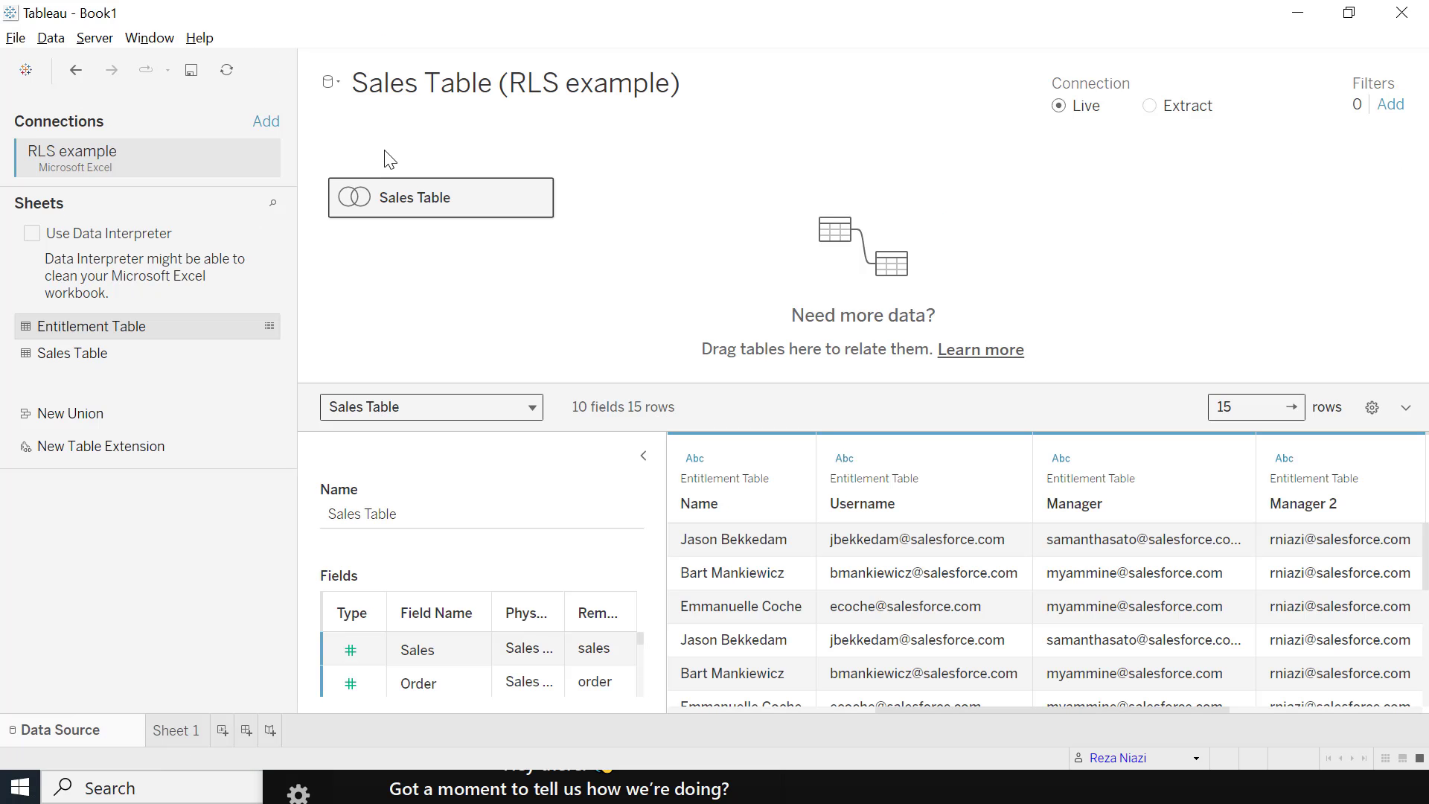
- Add a data source filter on Username Filter = True that keeps only True, and return to Sheet 1
left_click(1392, 108)
left_click(553, 430)
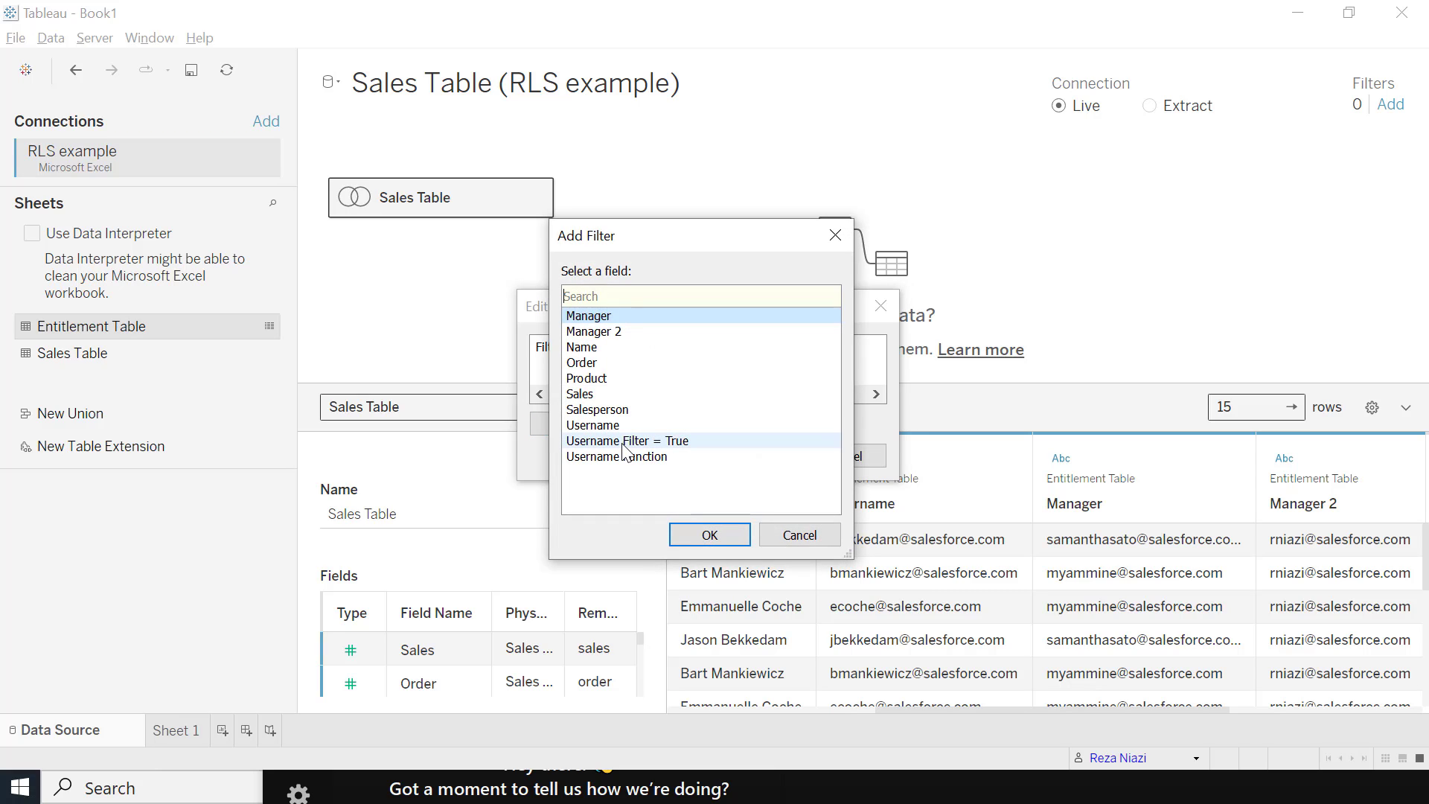
left_click(638, 443)
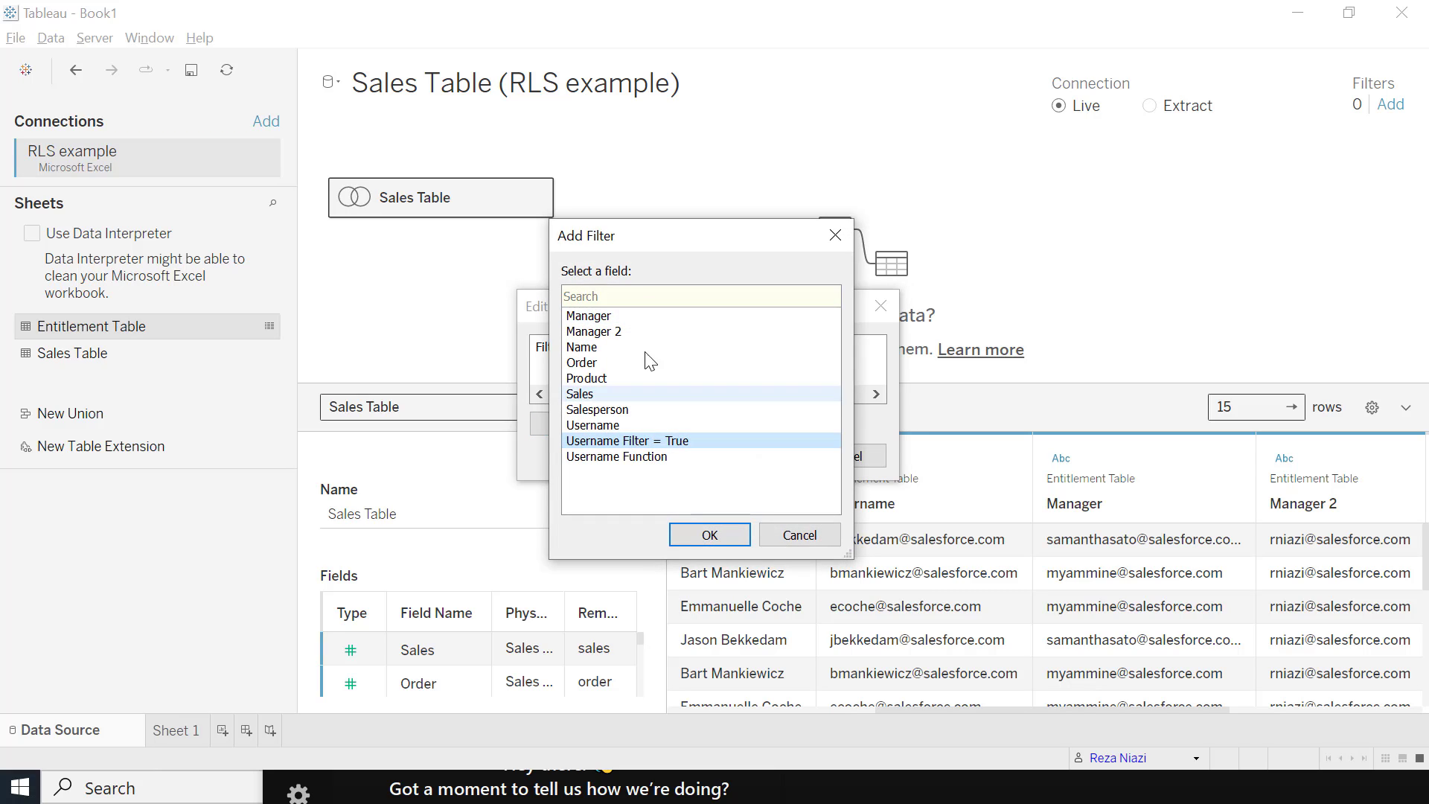
left_click_drag(648, 237, 639, 179)
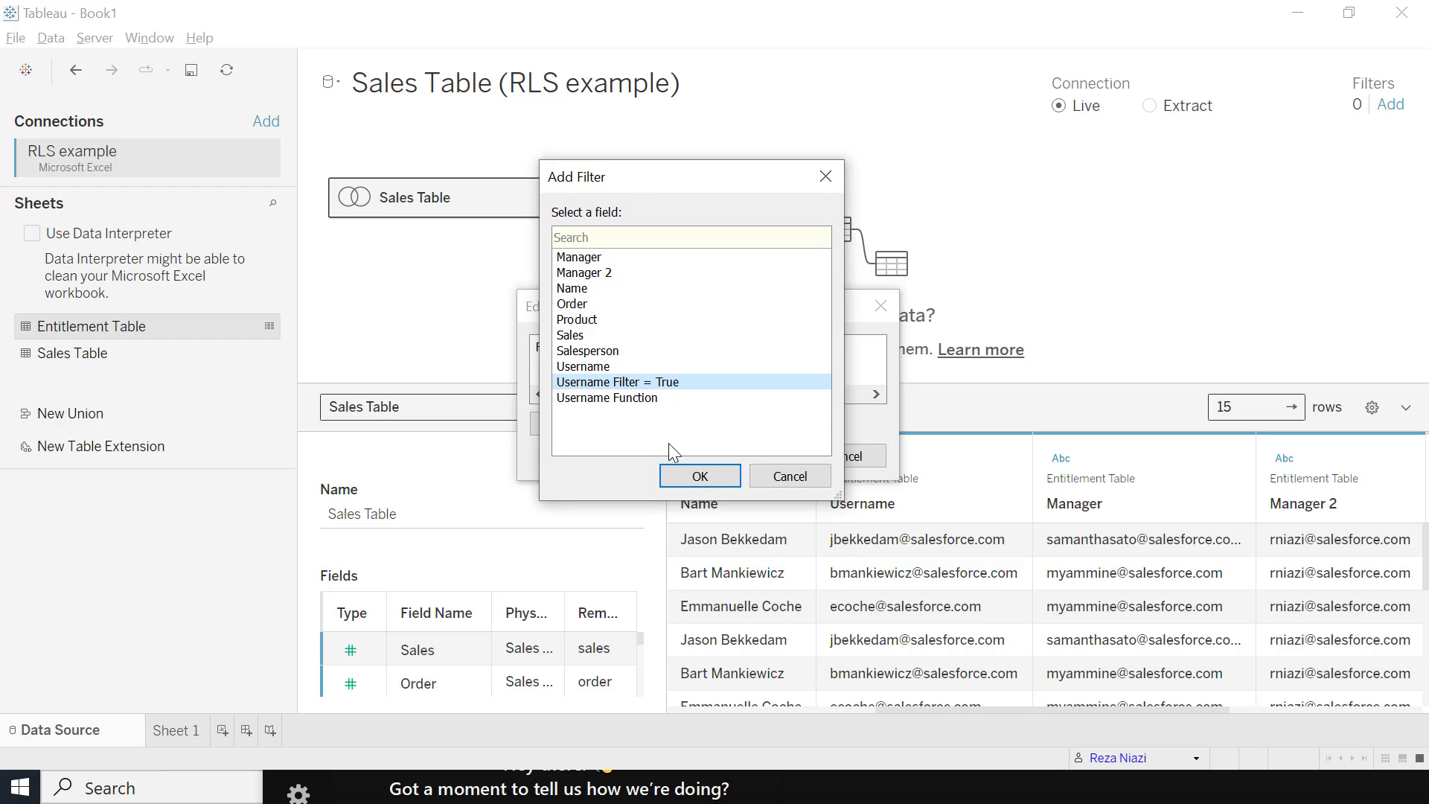
left_click(693, 475)
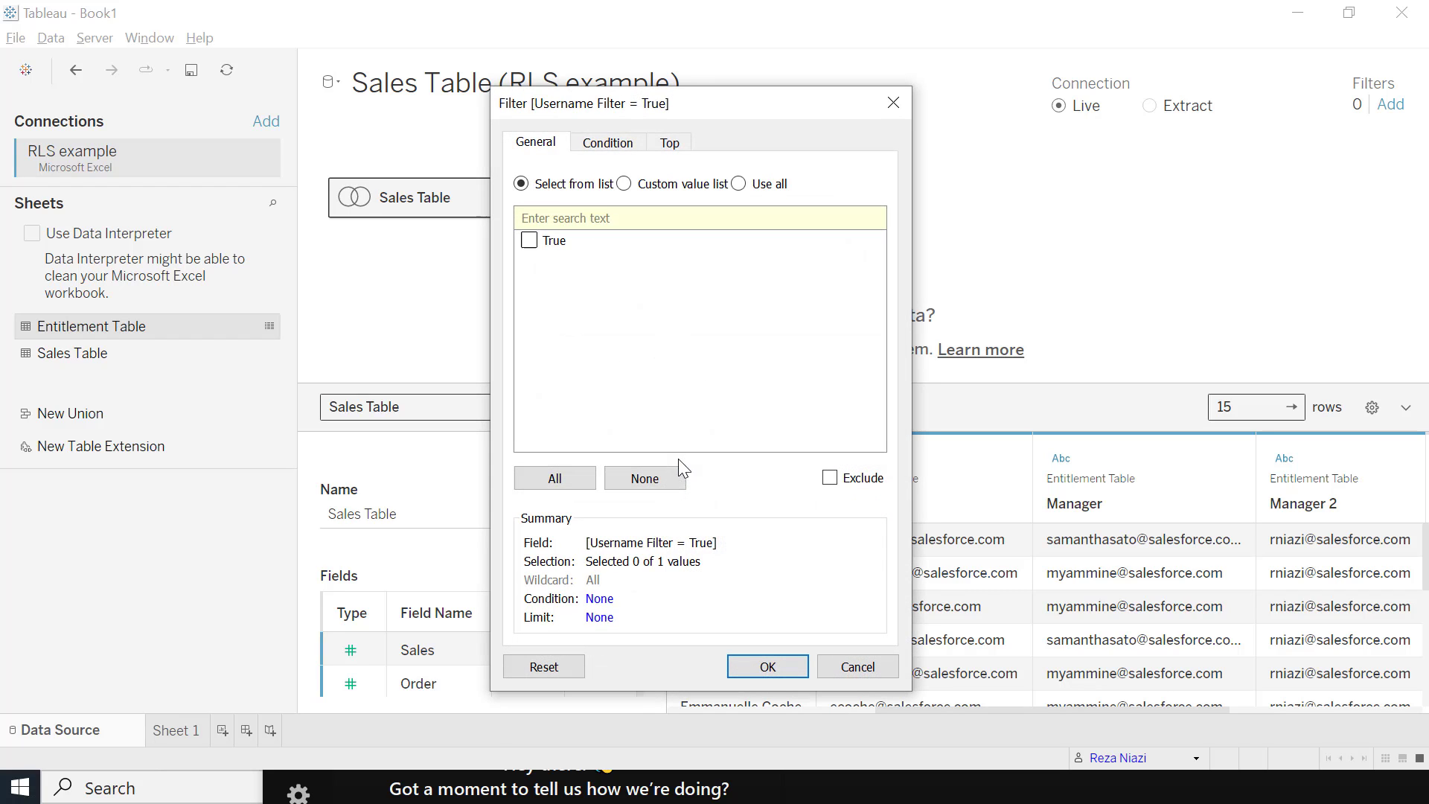
left_click(532, 243)
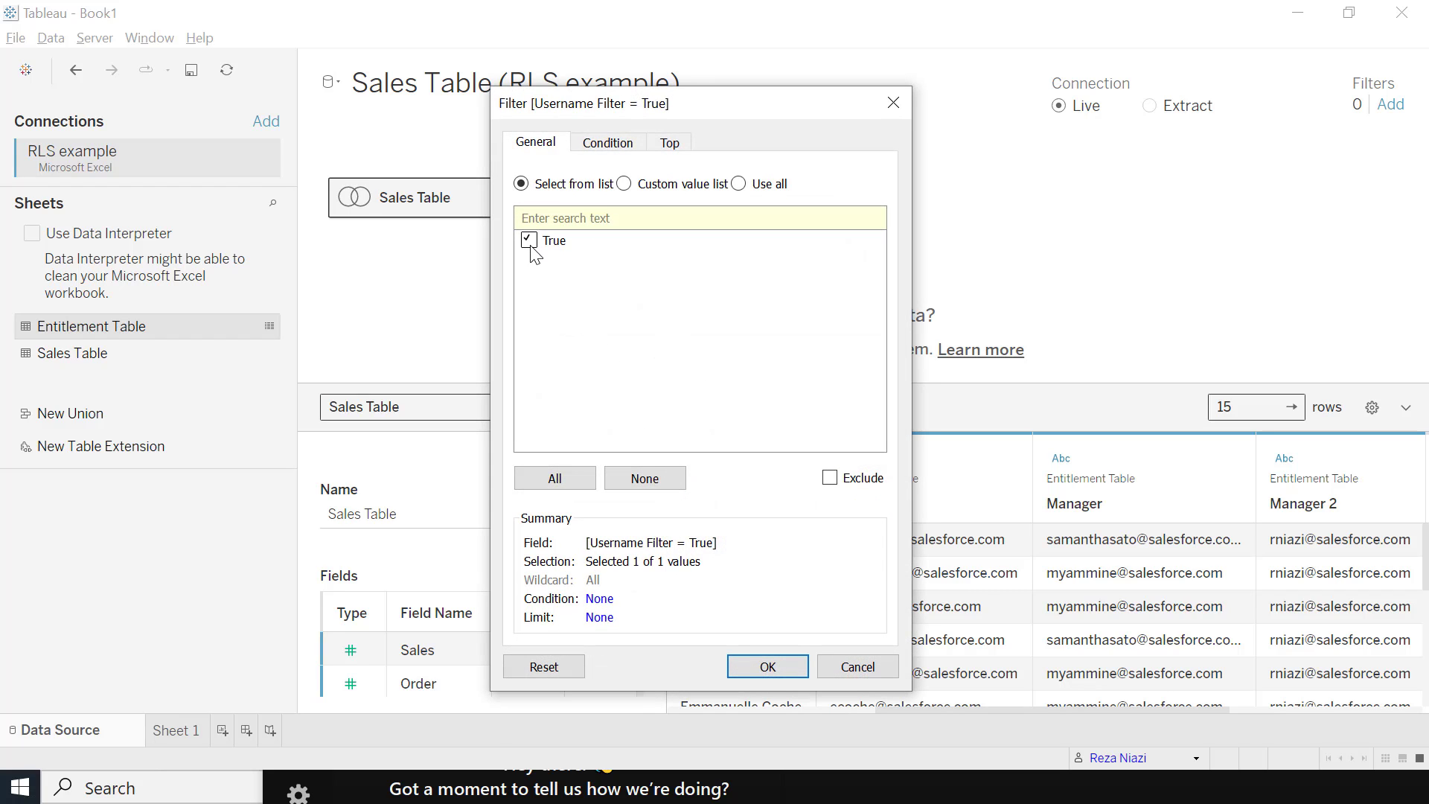
left_click(767, 666)
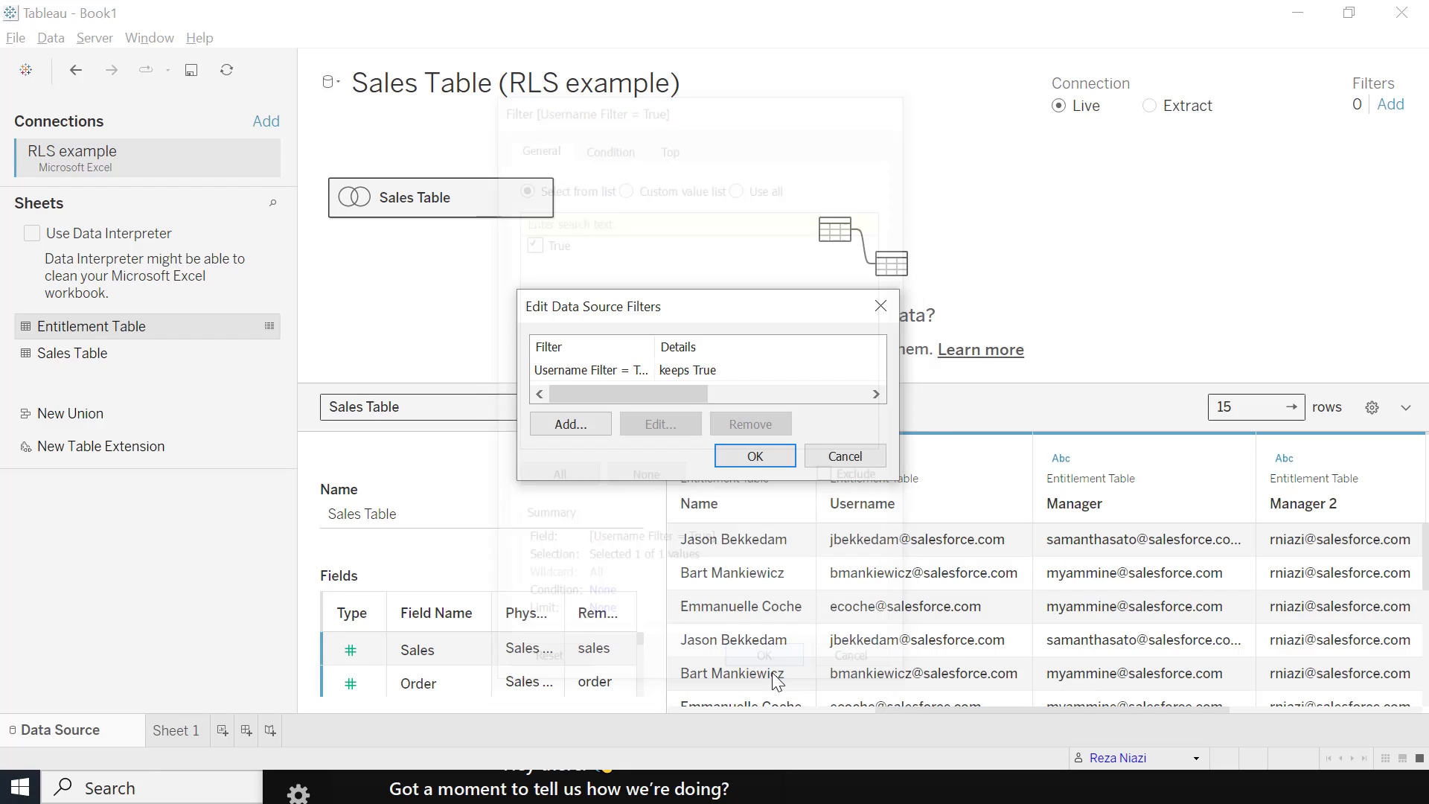
left_click(755, 456)
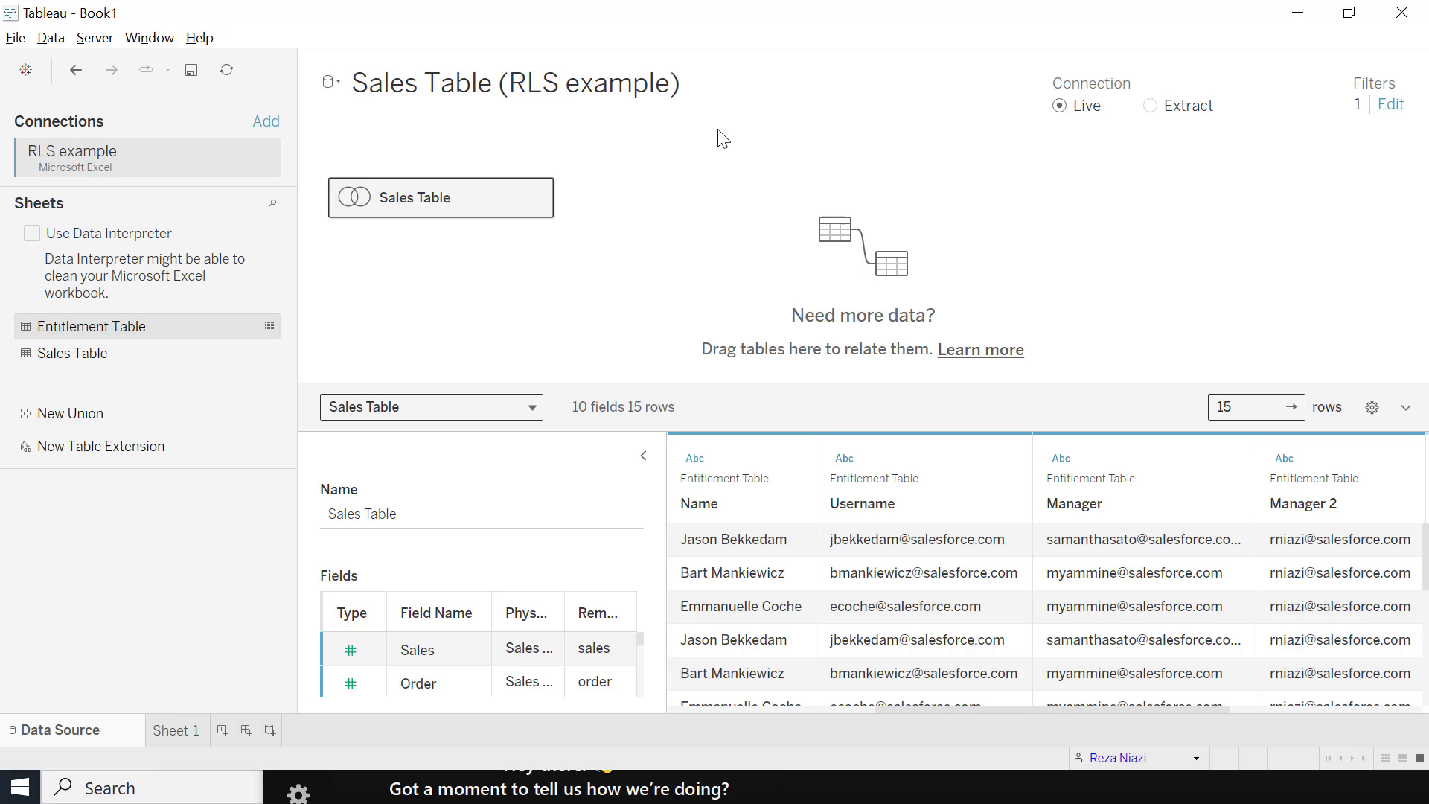
left_click(187, 728)
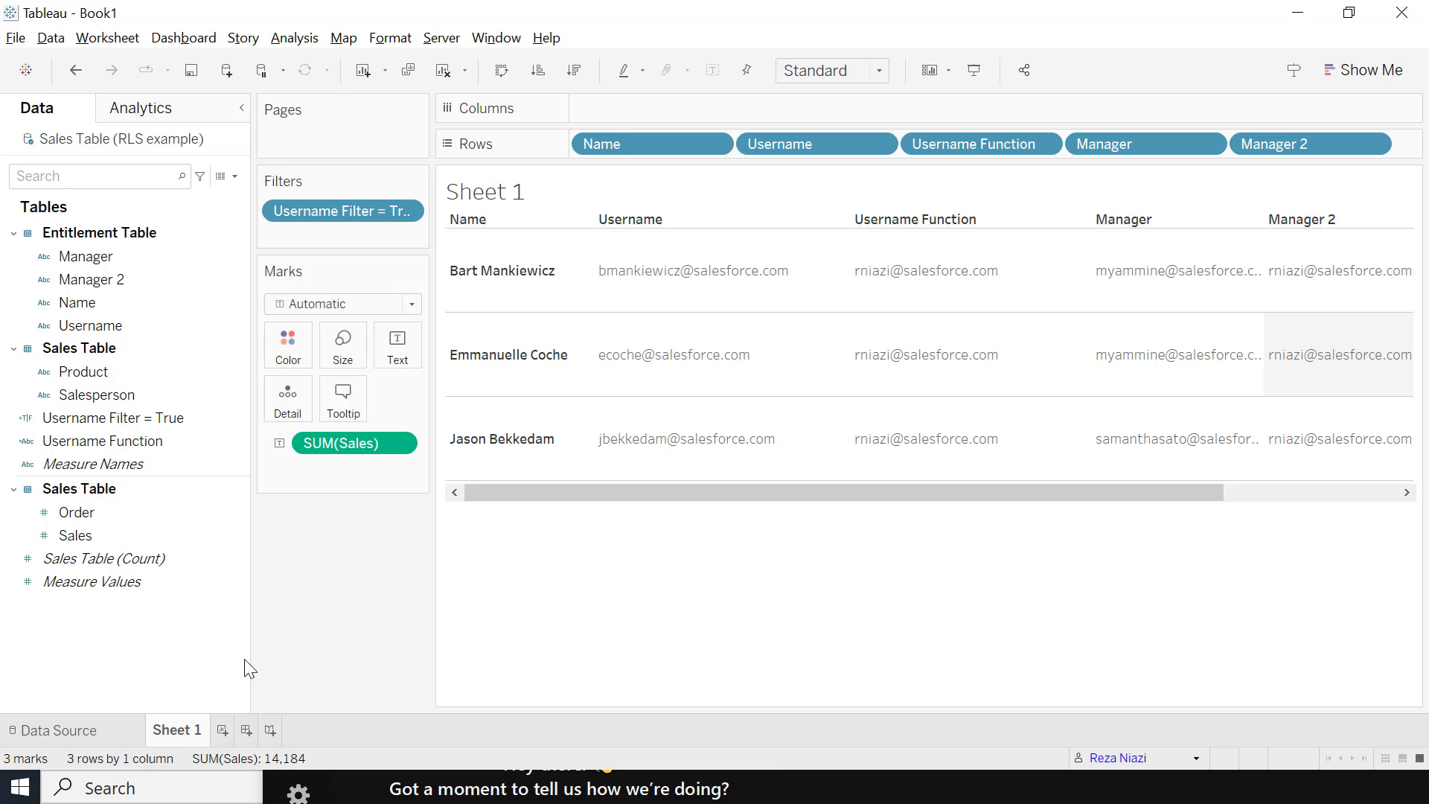